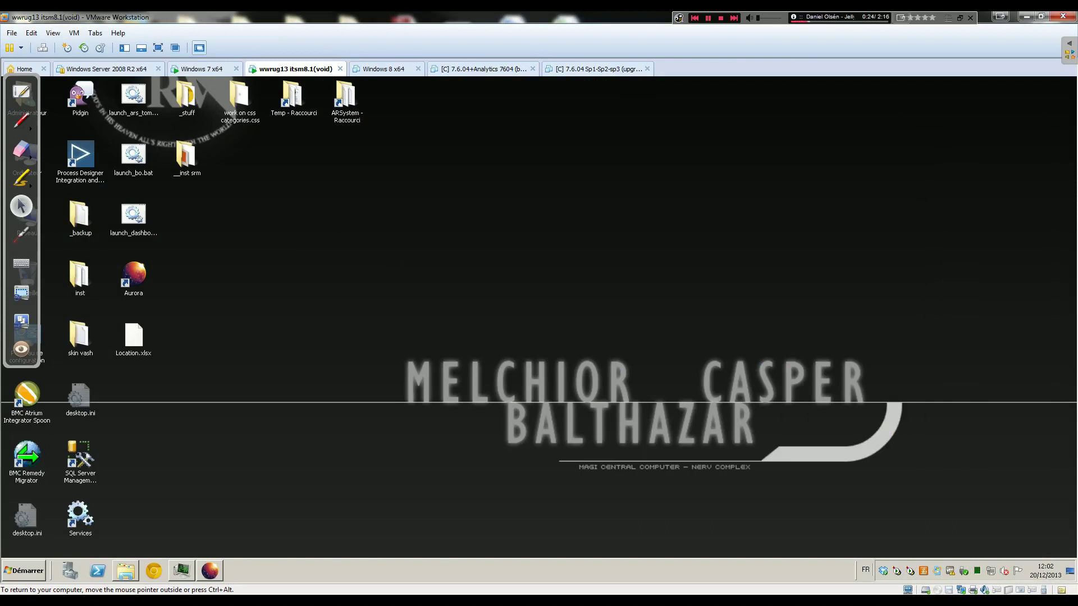
Switch to the Excel workbook "diff_list - with company.xlsx" and show its Financials sheet
key("ctrl+alt")
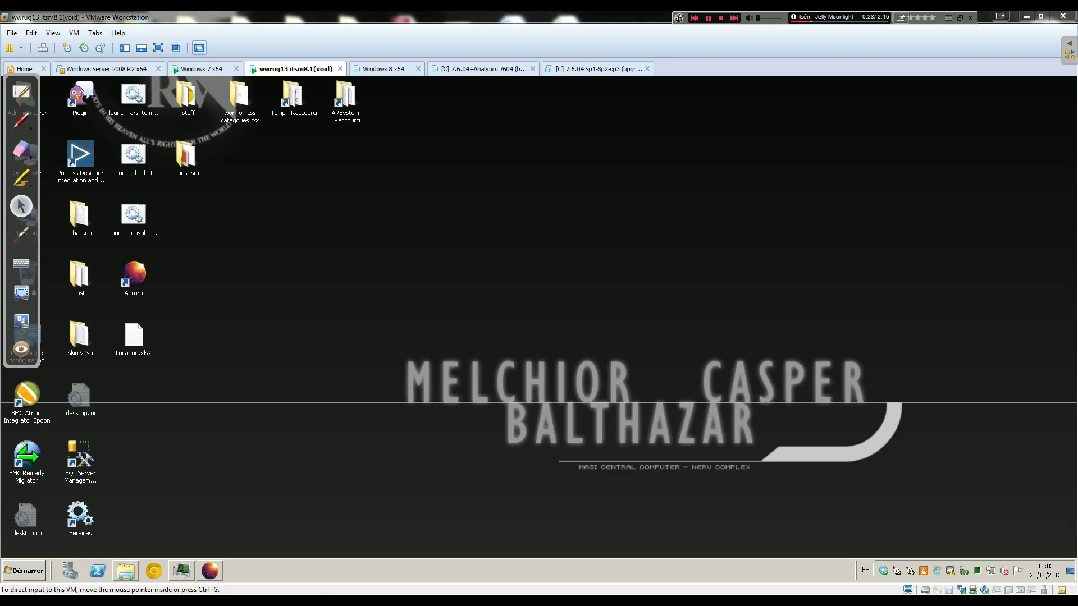
mouse_move(328, 604)
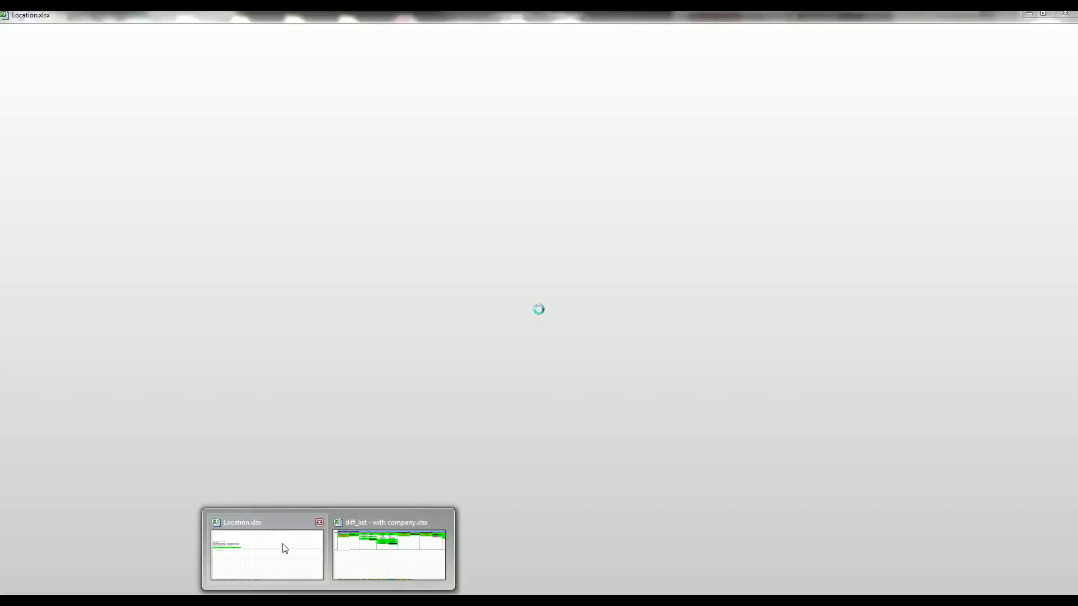
left_click(375, 556)
left_click(204, 464)
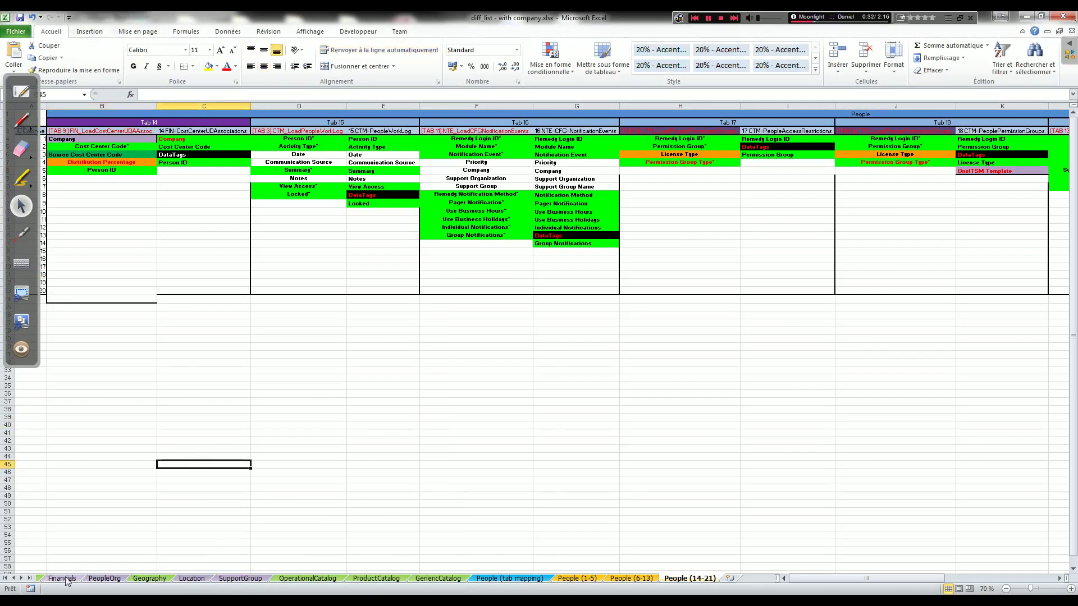
left_click(6, 578)
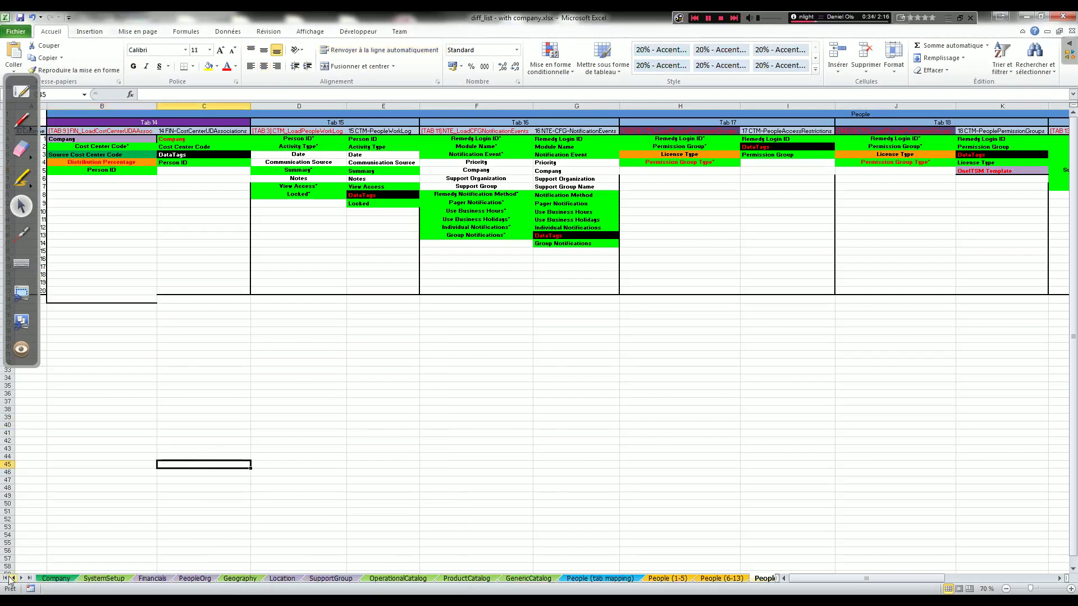
left_click(162, 579)
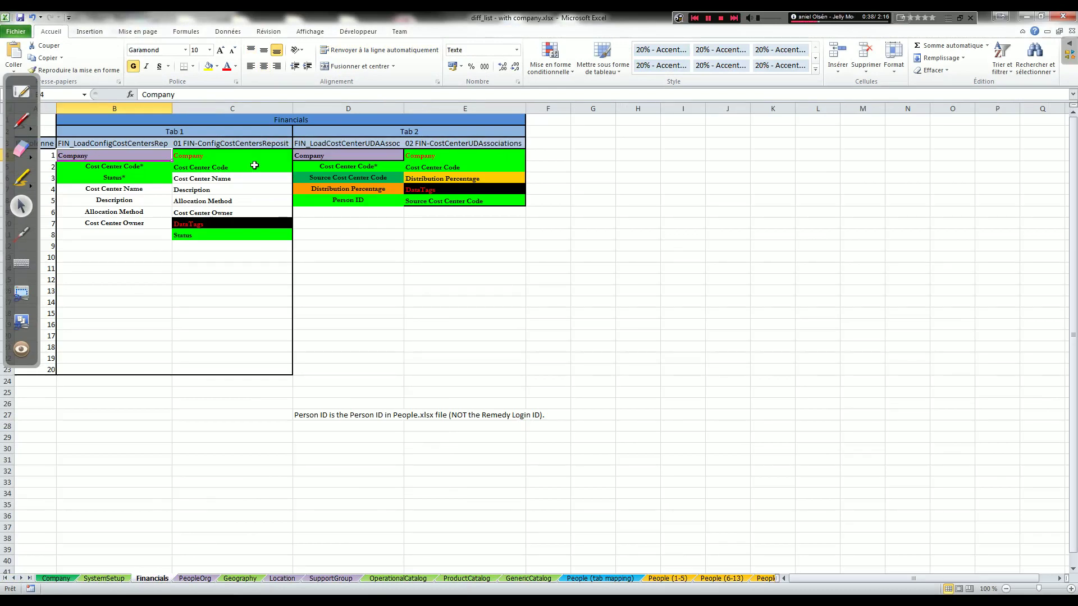
Compare the Company fields in both Financials tab mappings with the one on the PeopleOrg sheet
left_click(312, 155)
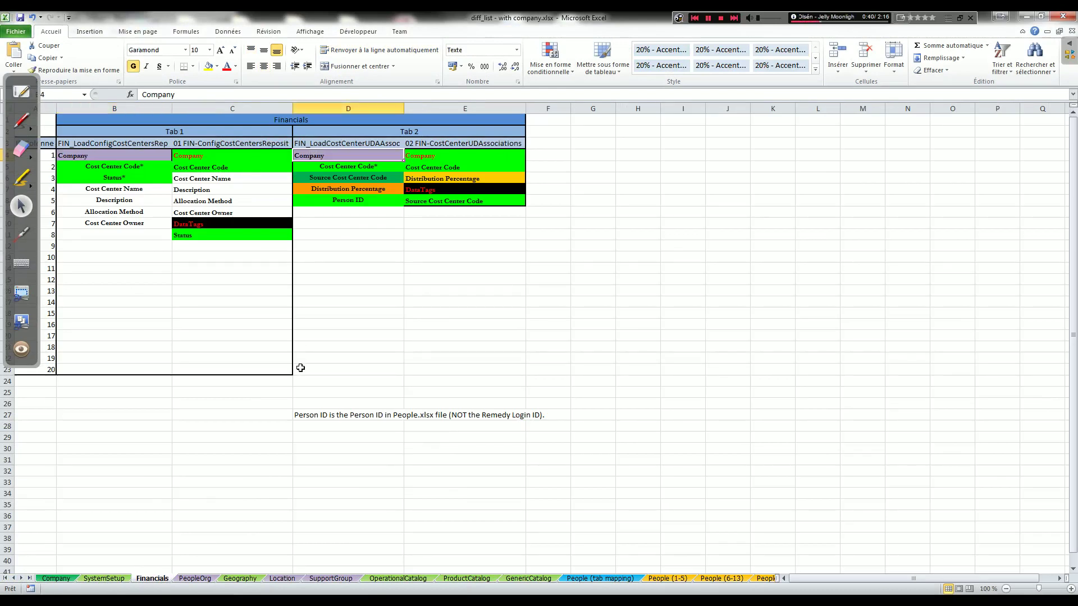
left_click(193, 579)
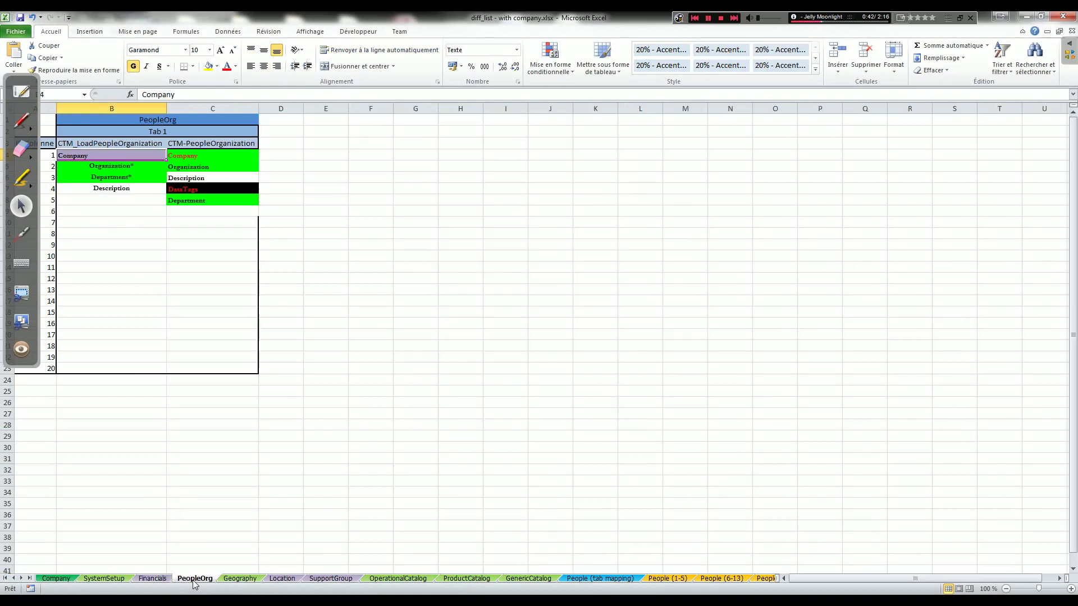
left_click(154, 579)
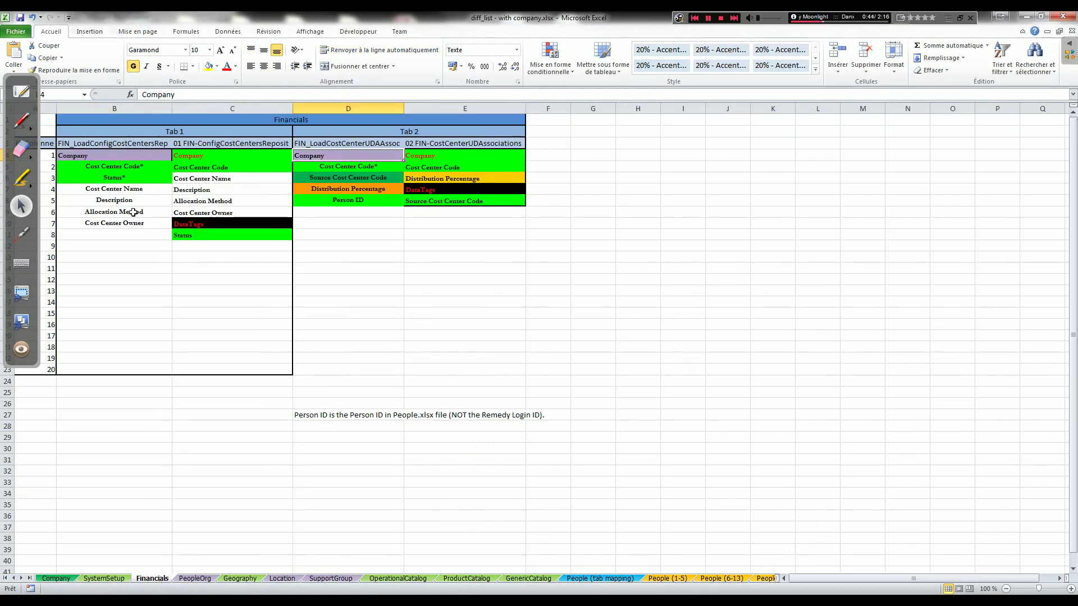
left_click(344, 154)
left_click(191, 578)
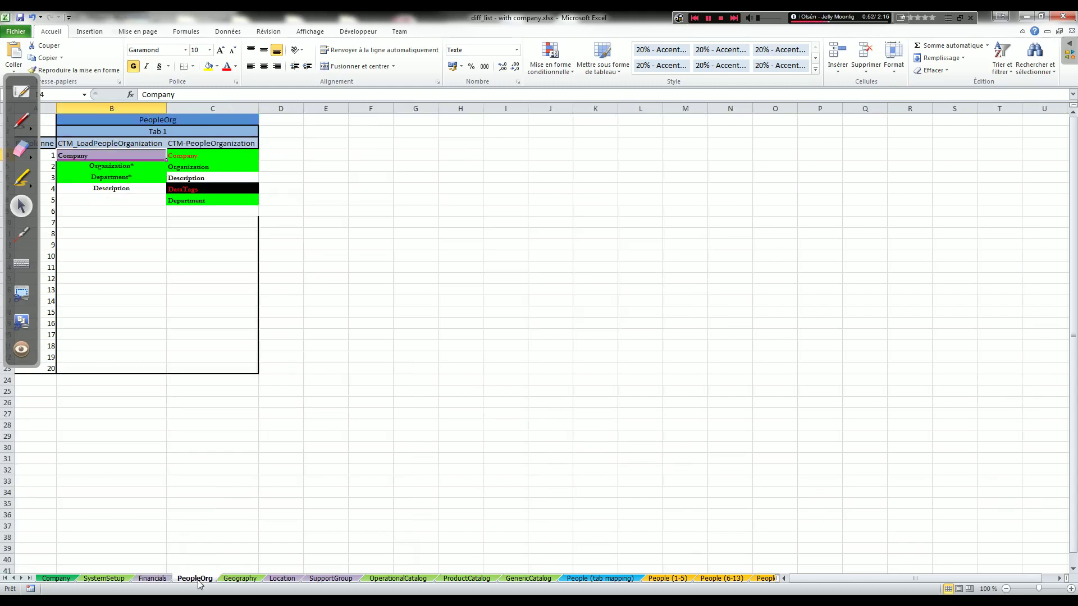
left_click(152, 578)
left_click(107, 158)
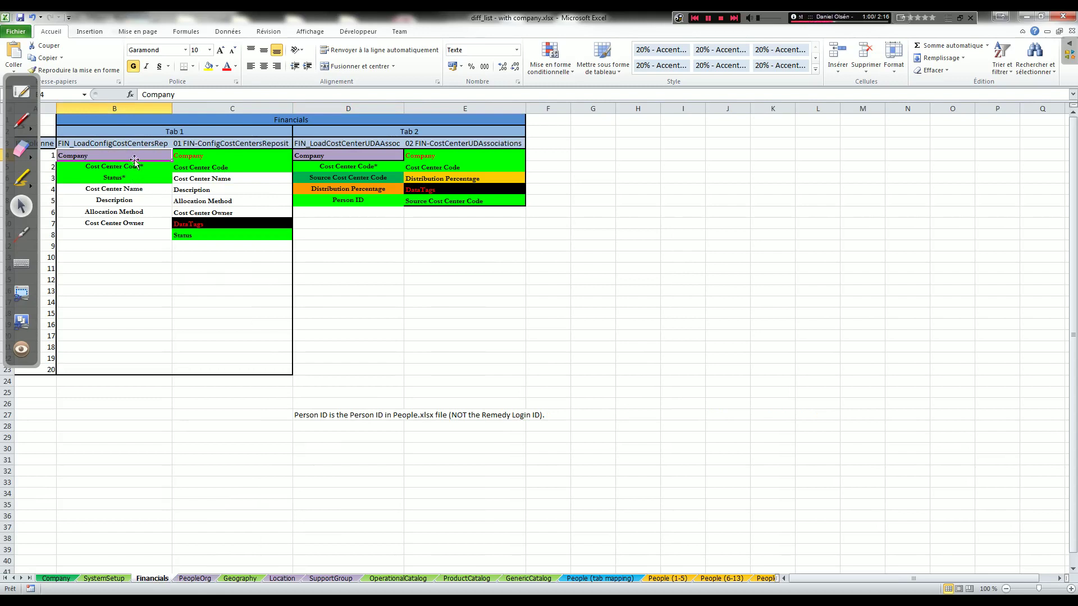
left_click(147, 168)
left_click(162, 153)
left_click(327, 152)
left_click(194, 311)
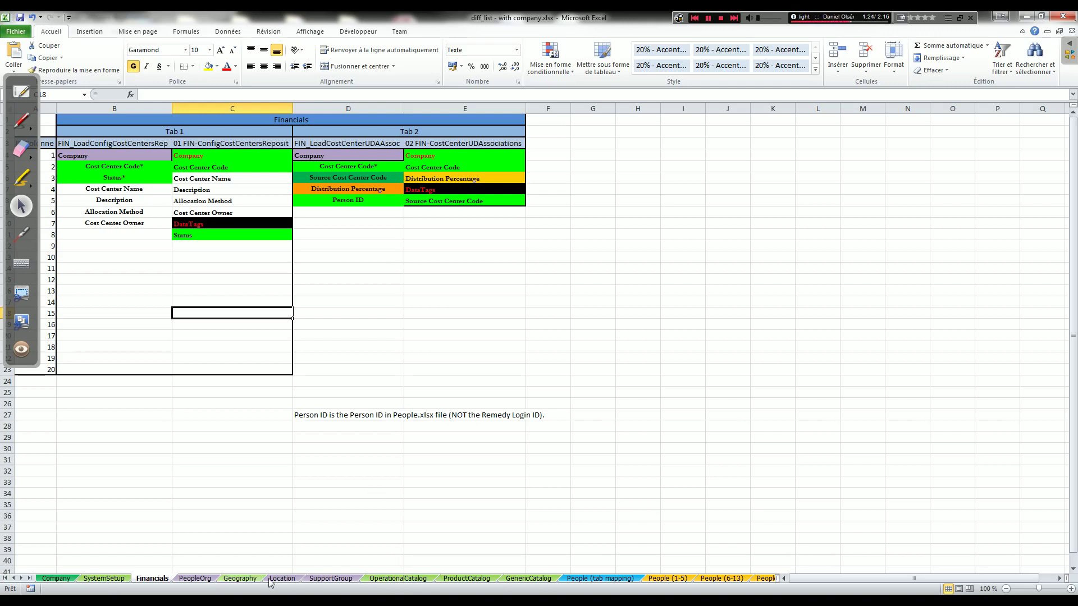
Review the PeopleOrg, Financials, People (tab mapping) and Location sheets for differences between the two template versions
left_click(186, 579)
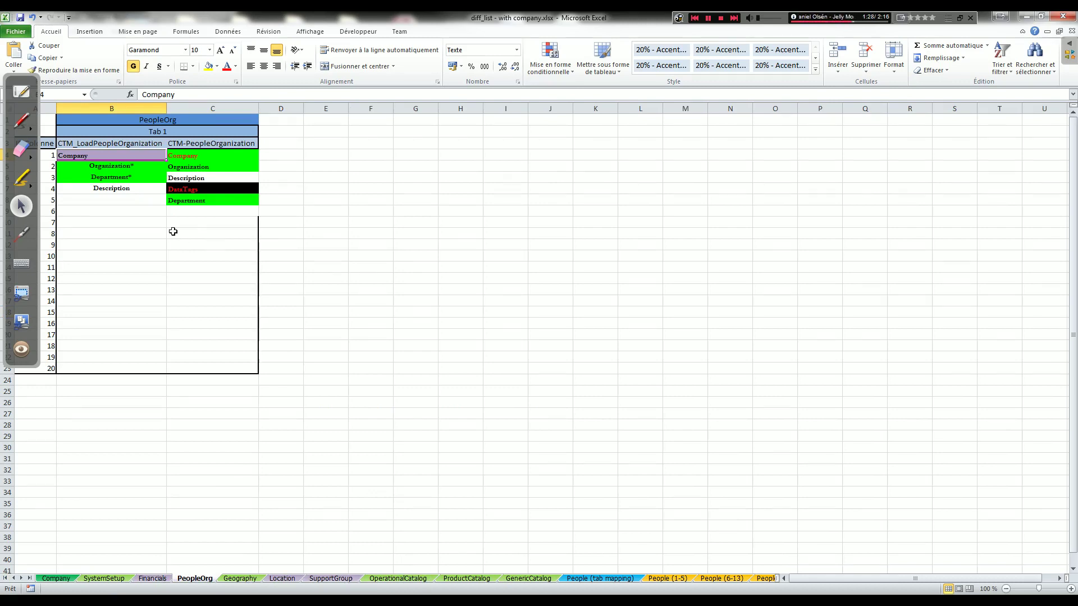
left_click(159, 582)
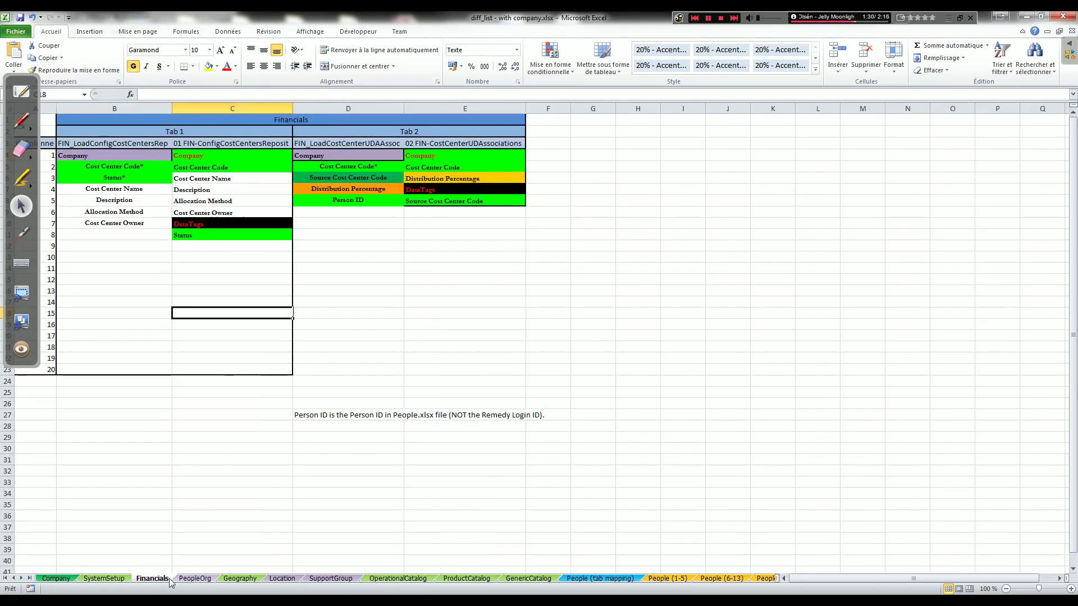
left_click(191, 584)
left_click(587, 580)
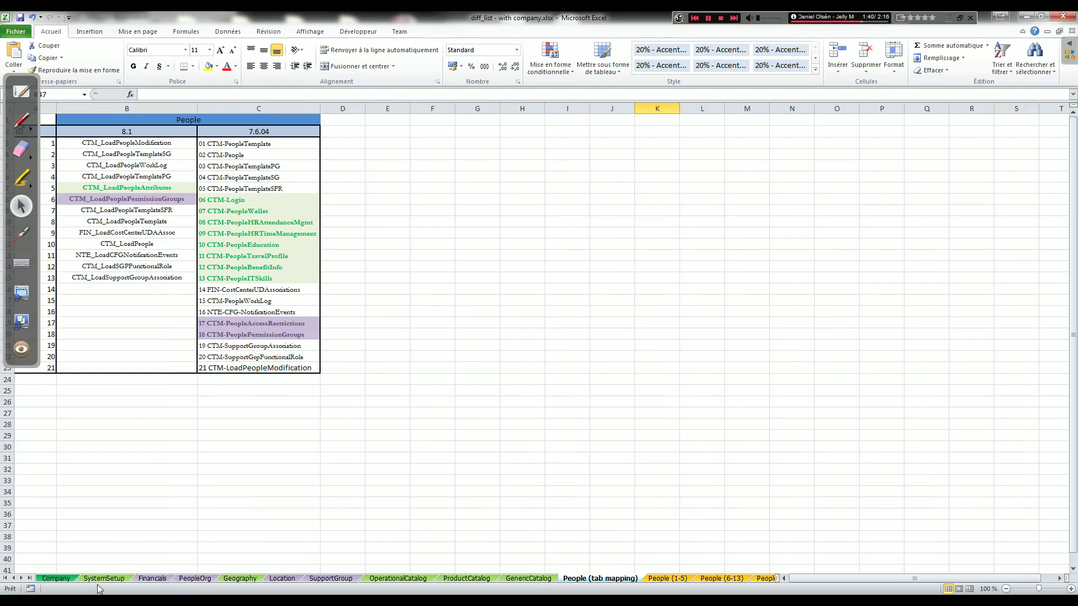
left_click(282, 576)
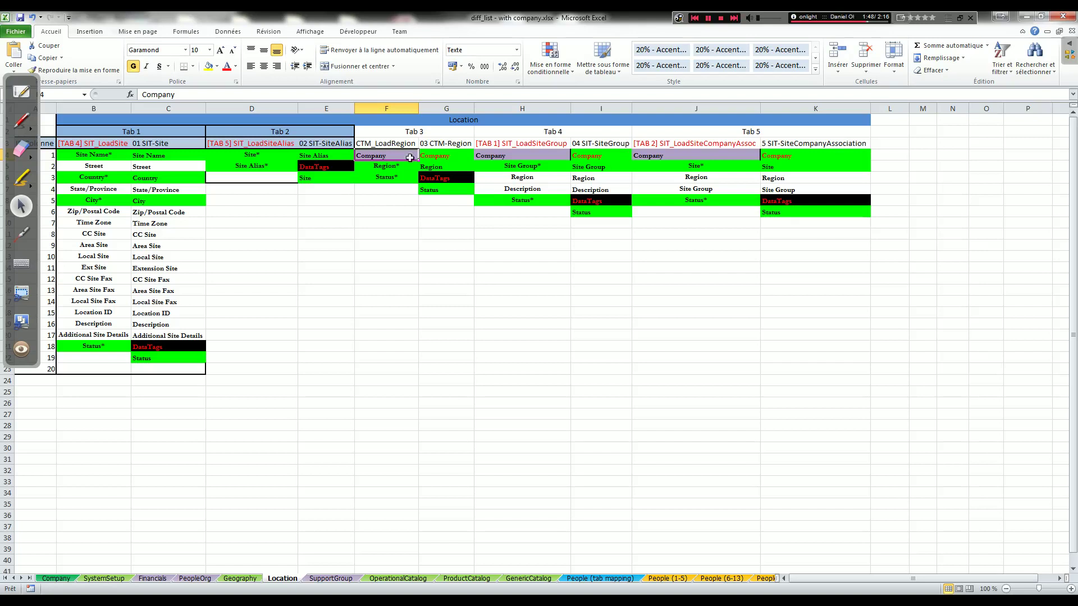
Close the comparison workbook and show the SIT_LoadSiteGroup sheet of Location.xlsx
left_click(1072, 32)
left_click(387, 355)
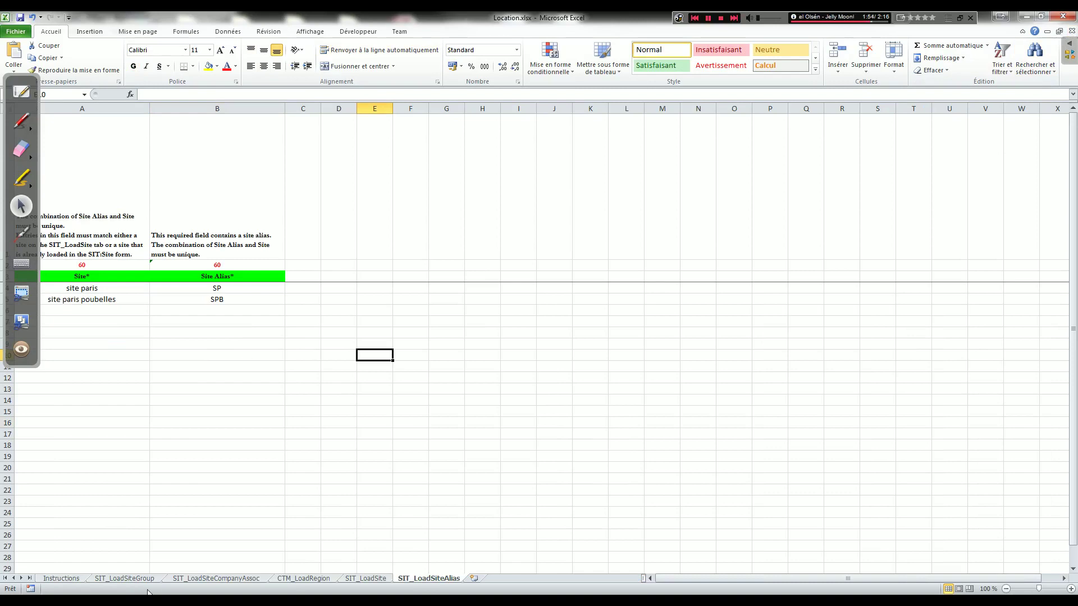
left_click(116, 583)
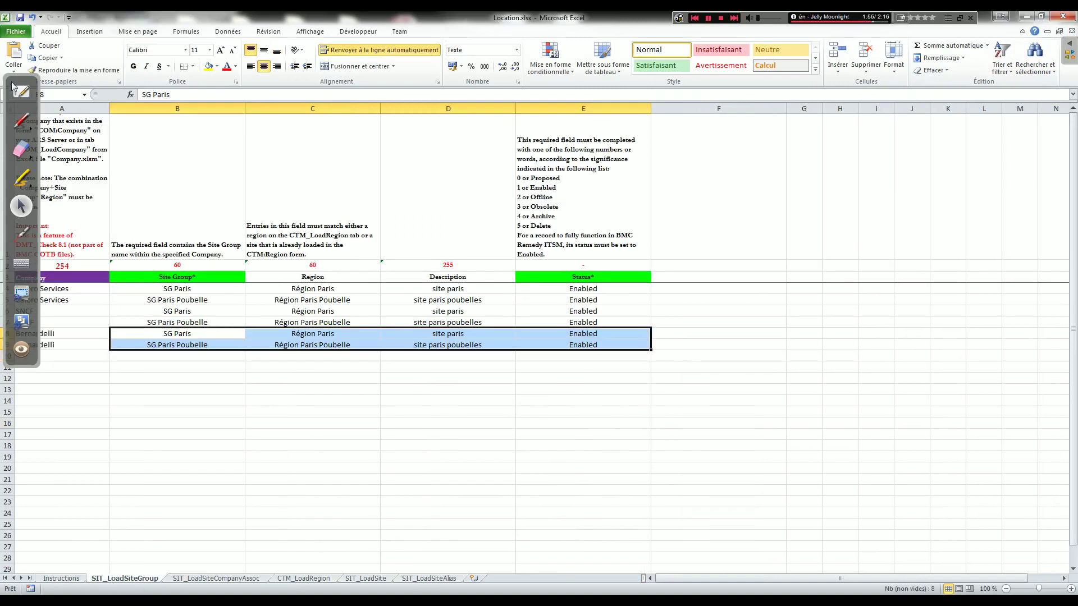
Move the floating annotation toolbar clear of the data and examine the Company column on the SIT_LoadSiteGroup sheet
mouse_move(31, 85)
left_mouse_down()
mouse_move(189, 193)
mouse_move(874, 184)
left_mouse_up()
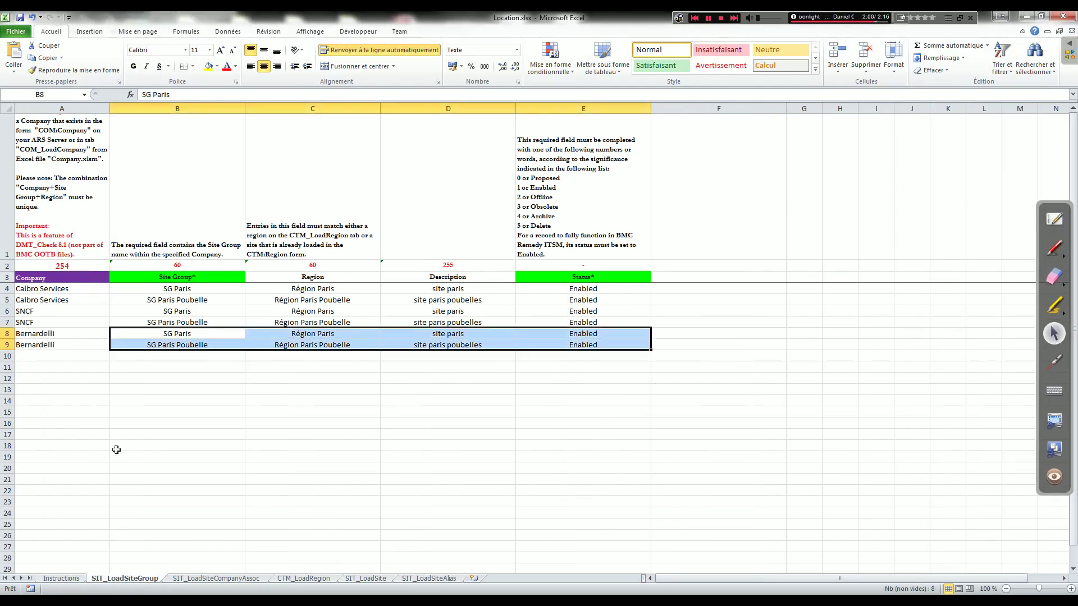
left_click(177, 536)
left_click(73, 291)
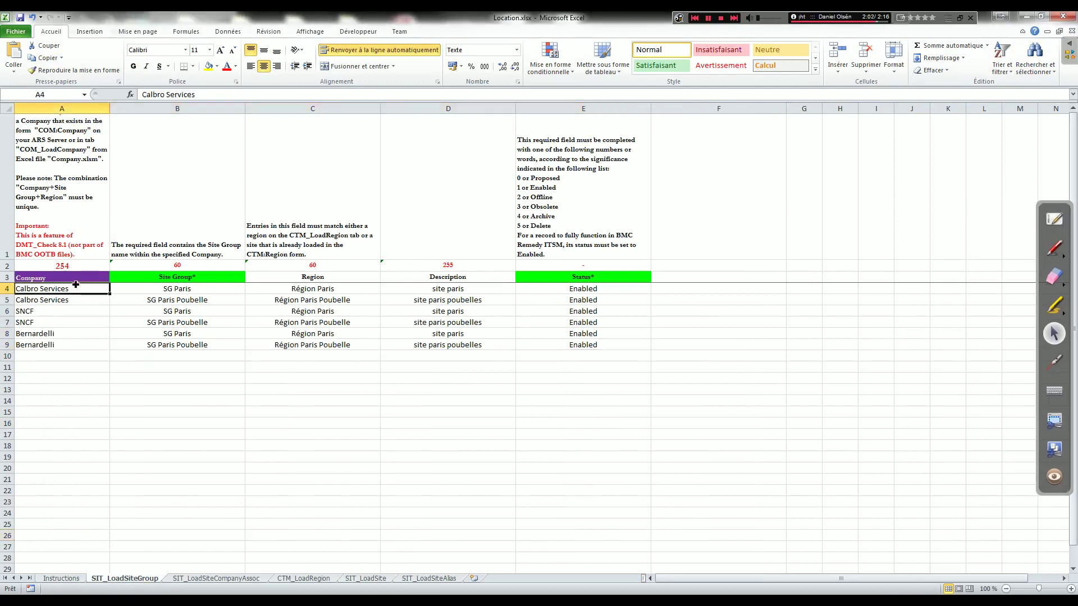
left_click(78, 275)
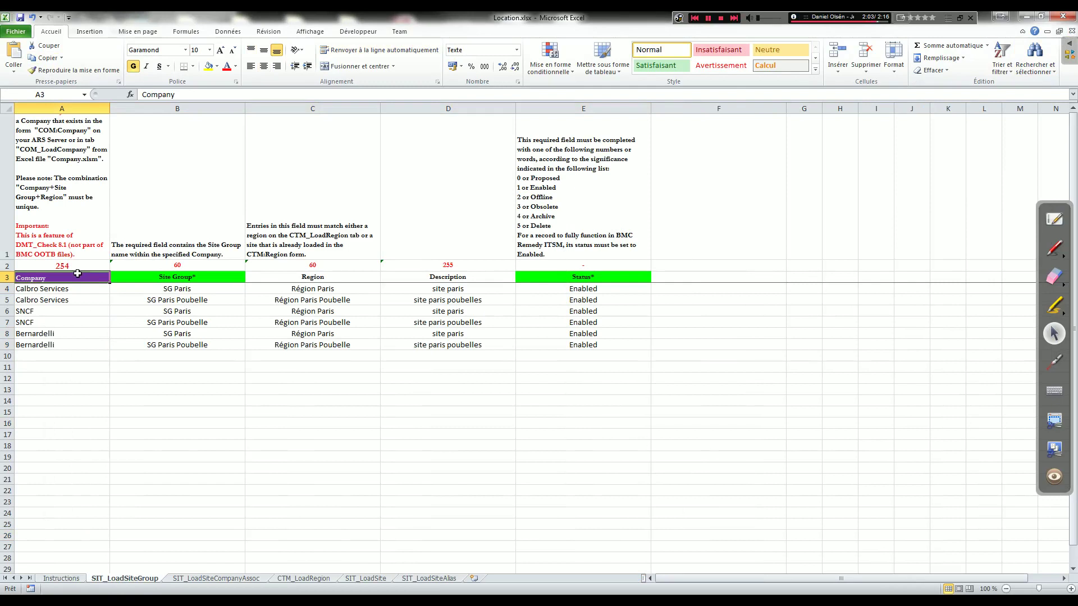
Look through the SIT_LoadSiteCompanyAssoc, CTM_LoadRegion, SIT_LoadSite and SIT_LoadSiteAlias sheets, returning to SIT_LoadSiteGroup
left_click(212, 580)
left_click(303, 579)
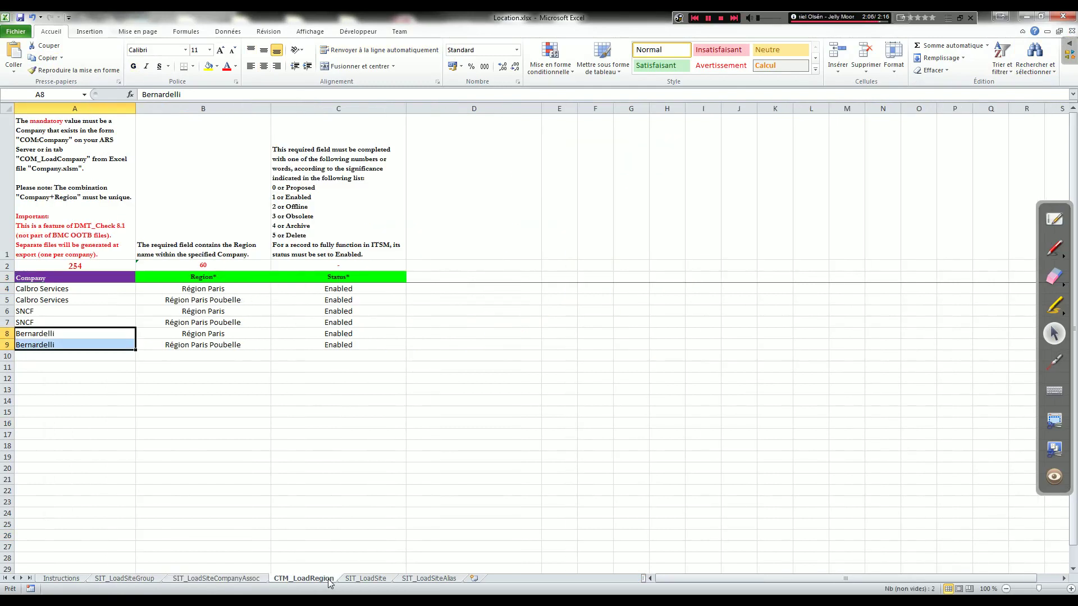
left_click(368, 578)
left_click(417, 579)
left_click(355, 579)
left_click(251, 579)
left_click(144, 581)
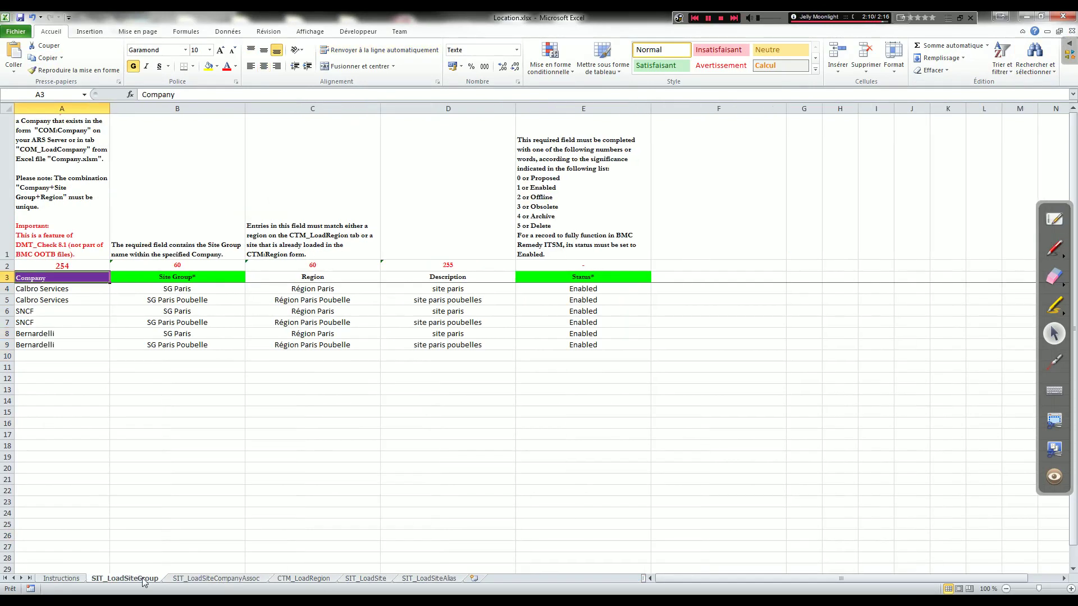
left_click(38, 375)
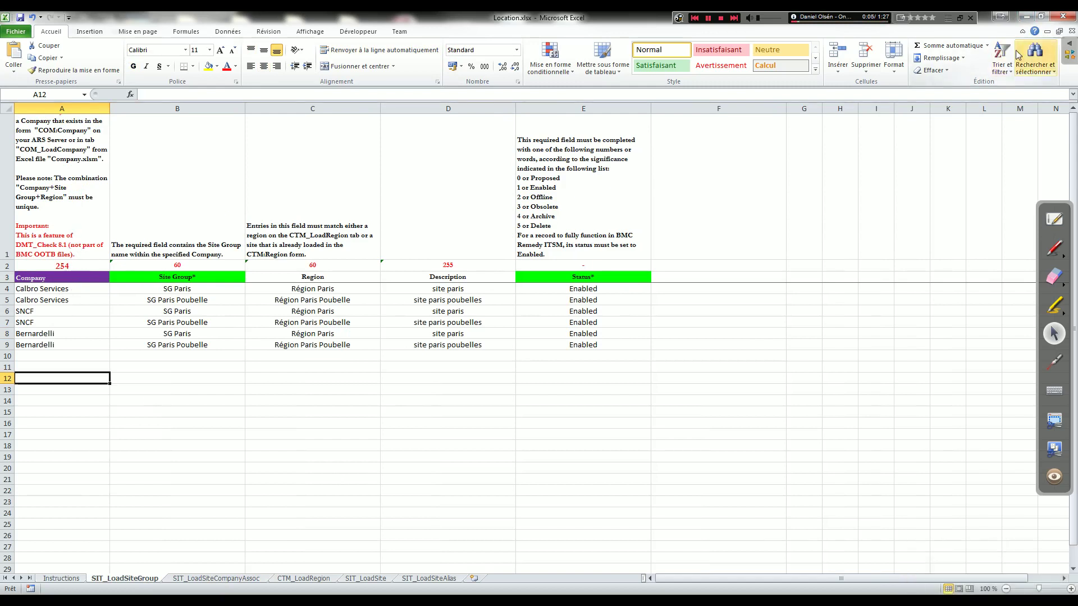
Switch to Pentaho Data Integration in the virtual machine and connect to the AR Server as Demo, entering the account password
left_click(1027, 17)
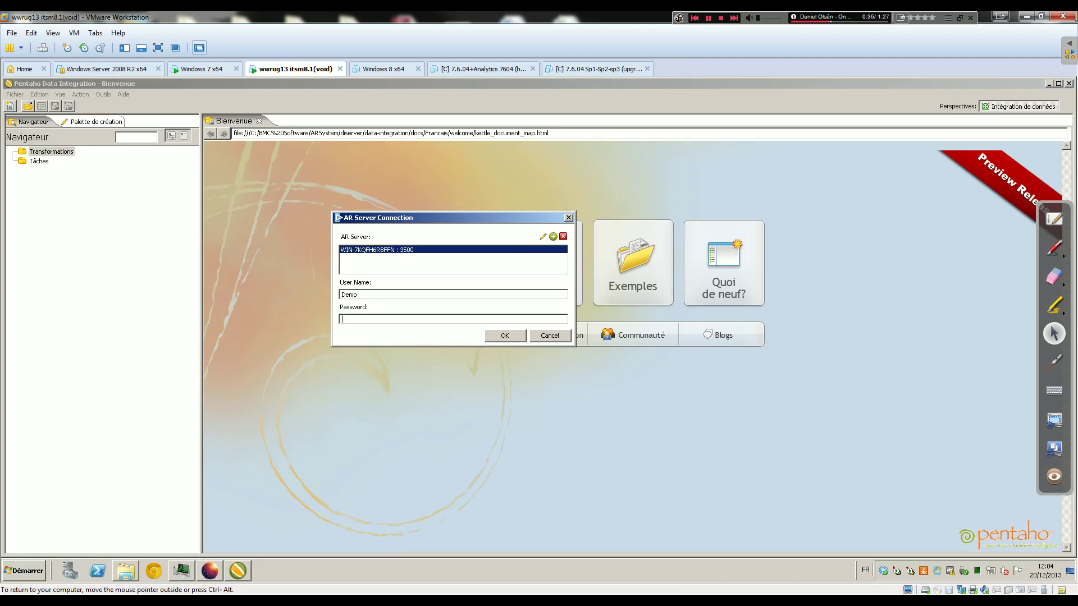
key("shift+Tab")
key("Tab")
type("****")
key("Return")
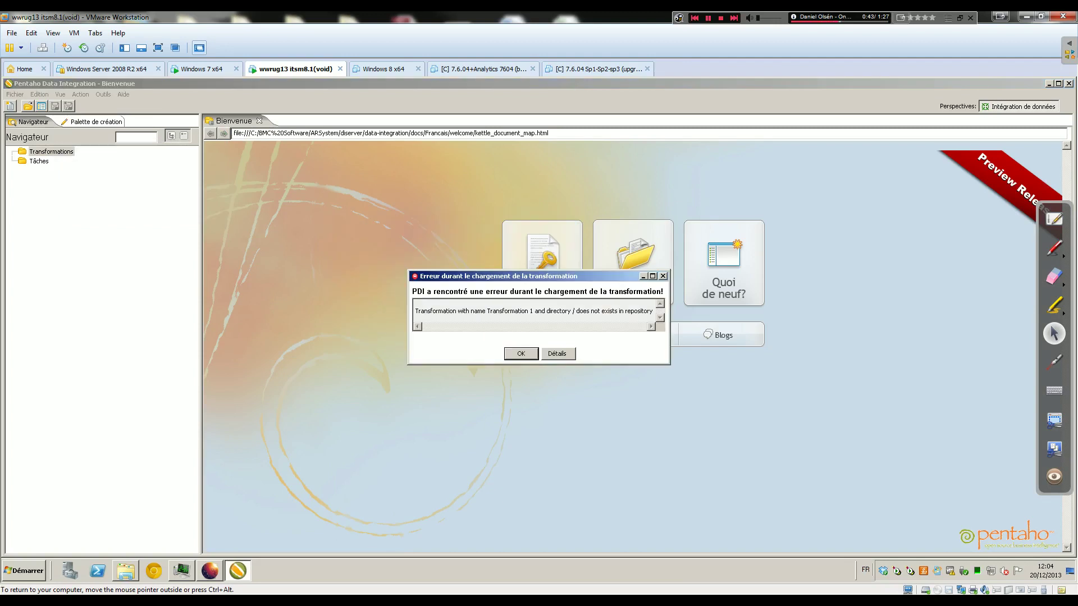
key("Return")
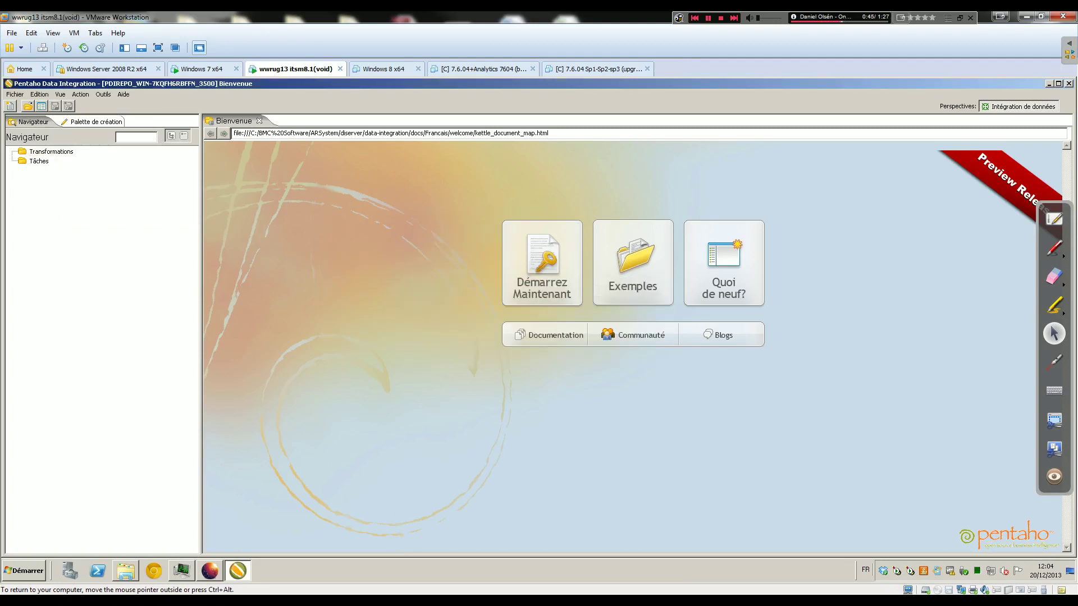
Open the repository explorer for the connected AR Server repository
left_click(104, 94)
mouse_move(119, 116)
key("Down")
key("Down")
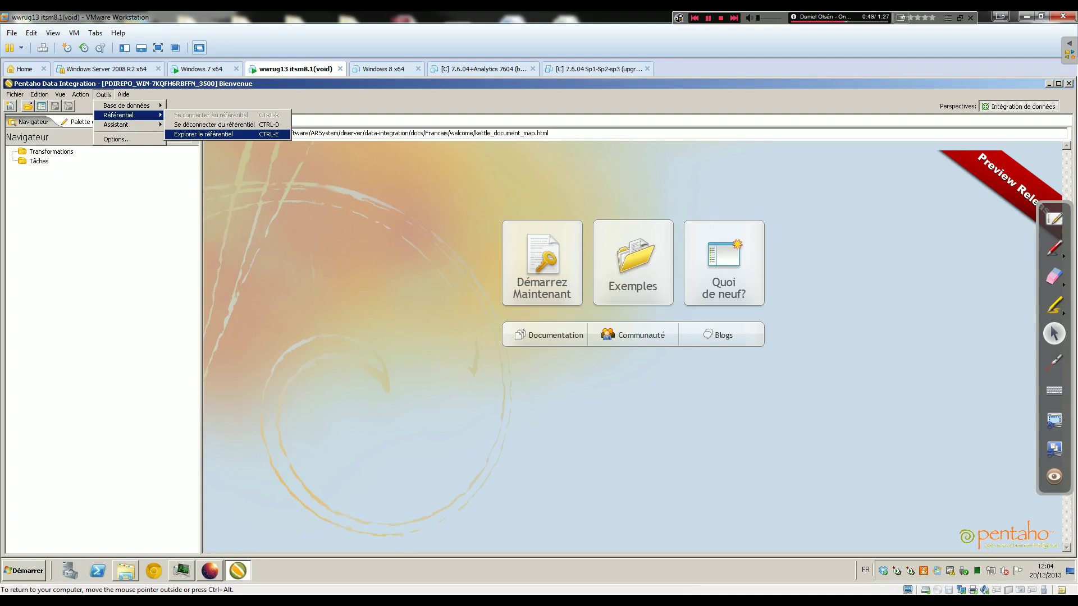
key("Return")
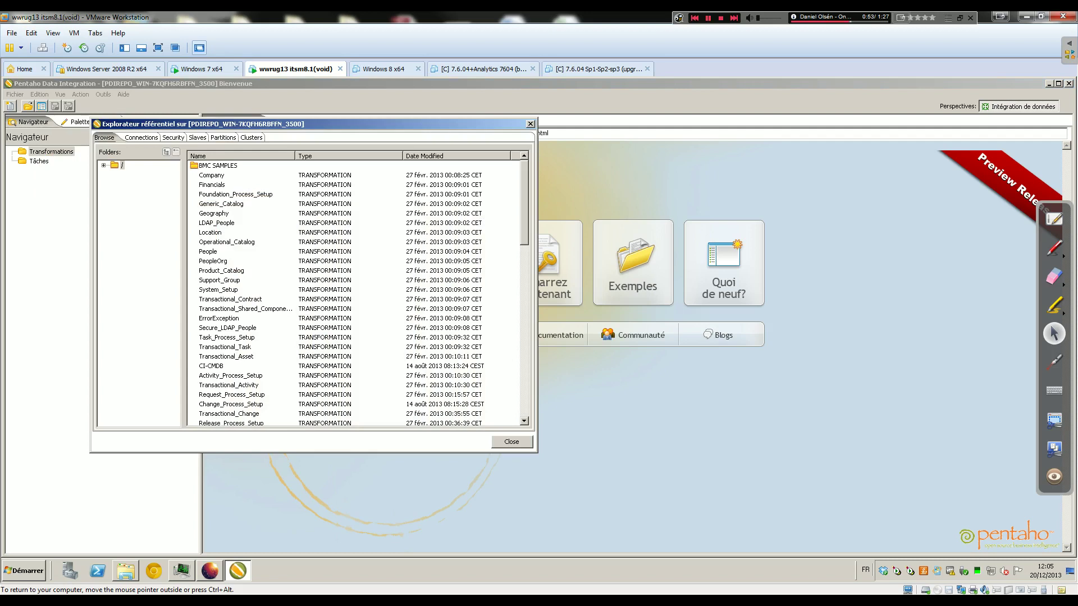
Enlarge the repository explorer, open the Location transformation from it, and move the explorer clear of the diagram
left_click(211, 232)
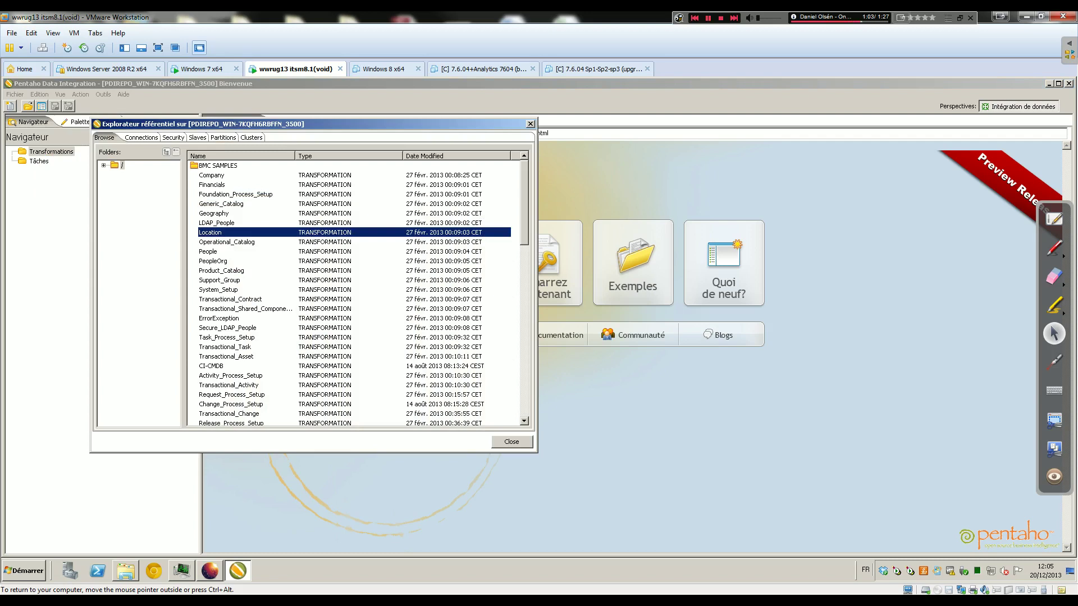
left_click_drag(313, 453, 313, 542)
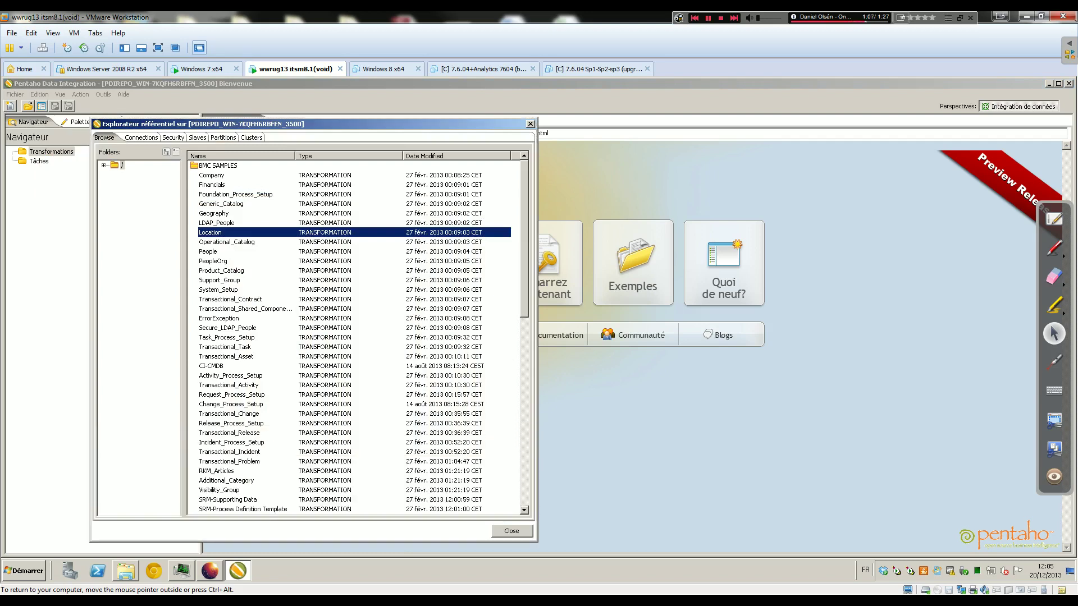
scroll(354, 337, "down", 5)
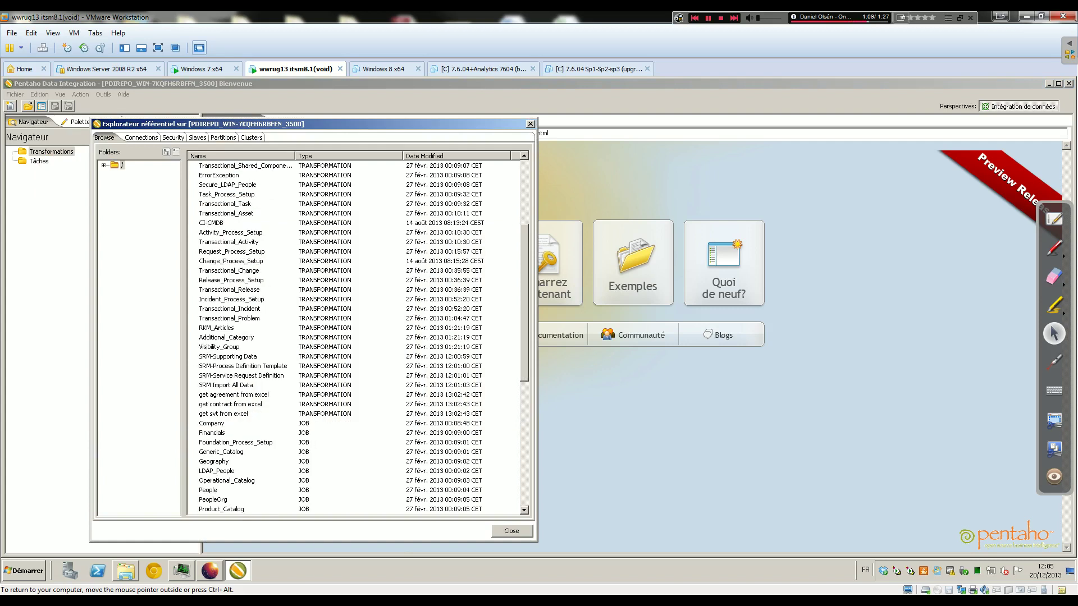
scroll(354, 337, "down", 4)
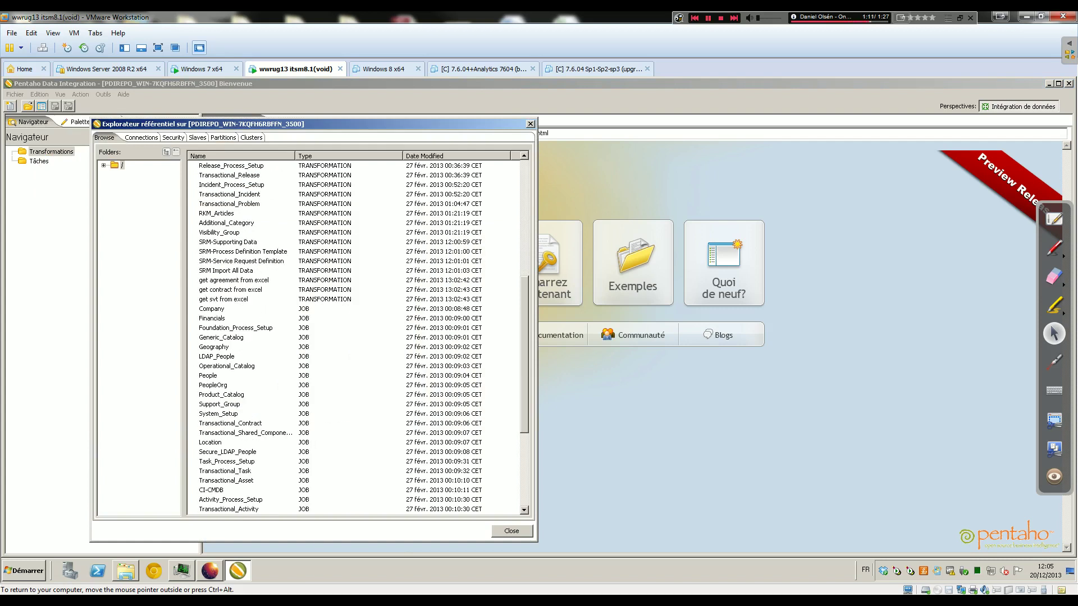
scroll(353, 337, "up", 7)
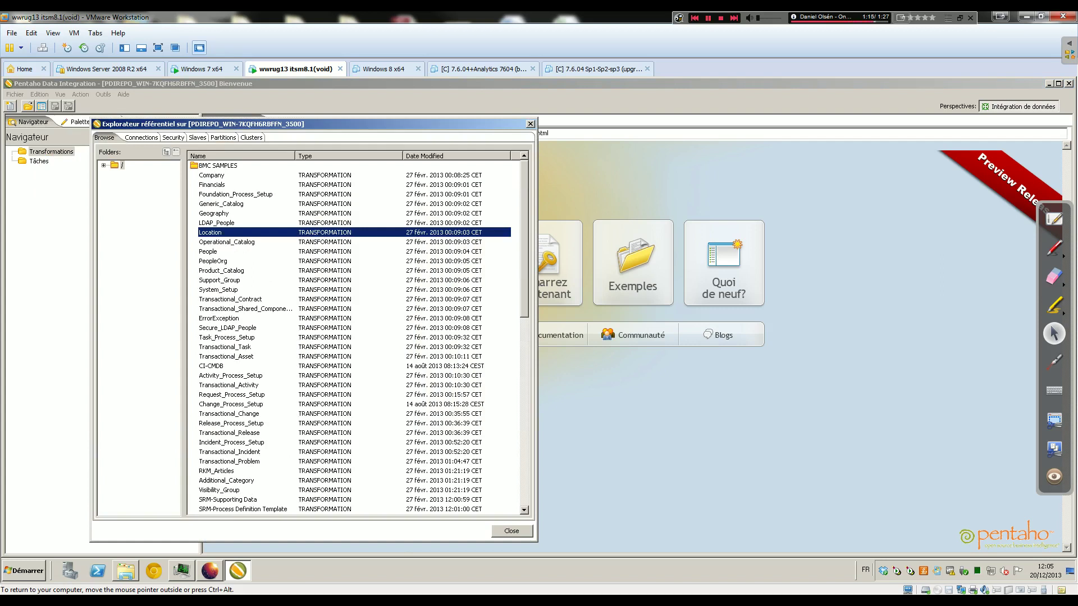
key("Return")
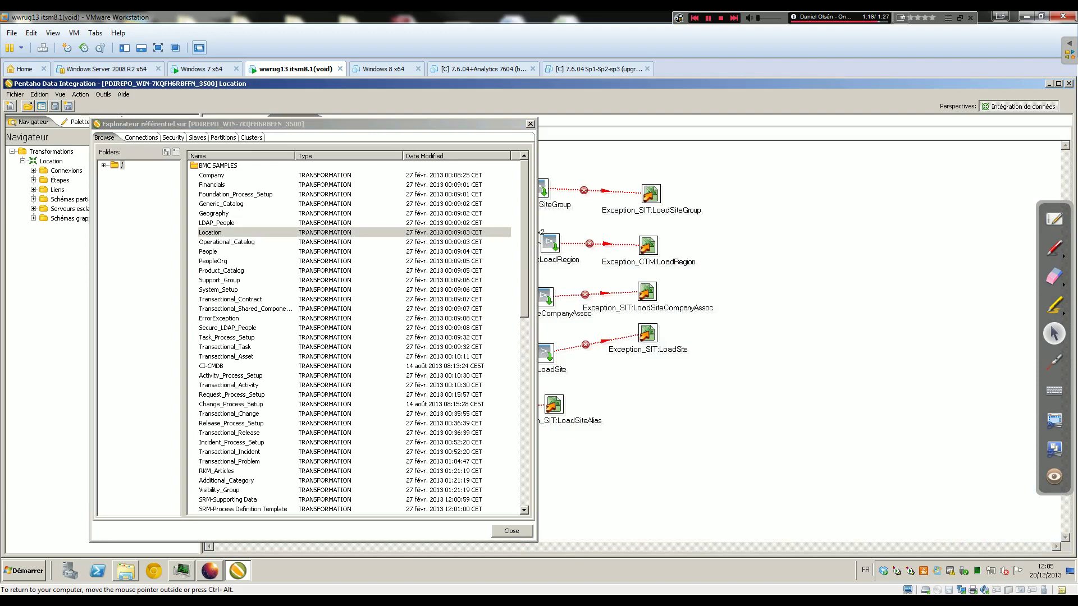
left_click_drag(314, 124, 951, 150)
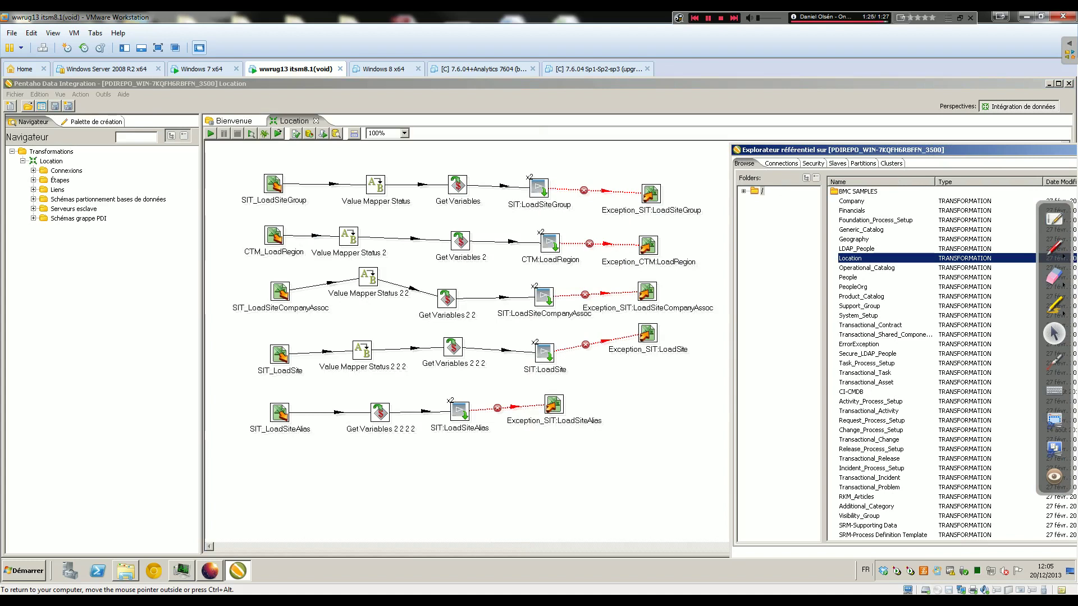
Close the repository explorer and save a copy of the Location transformation as Location_BACKUP
double_click(736, 150)
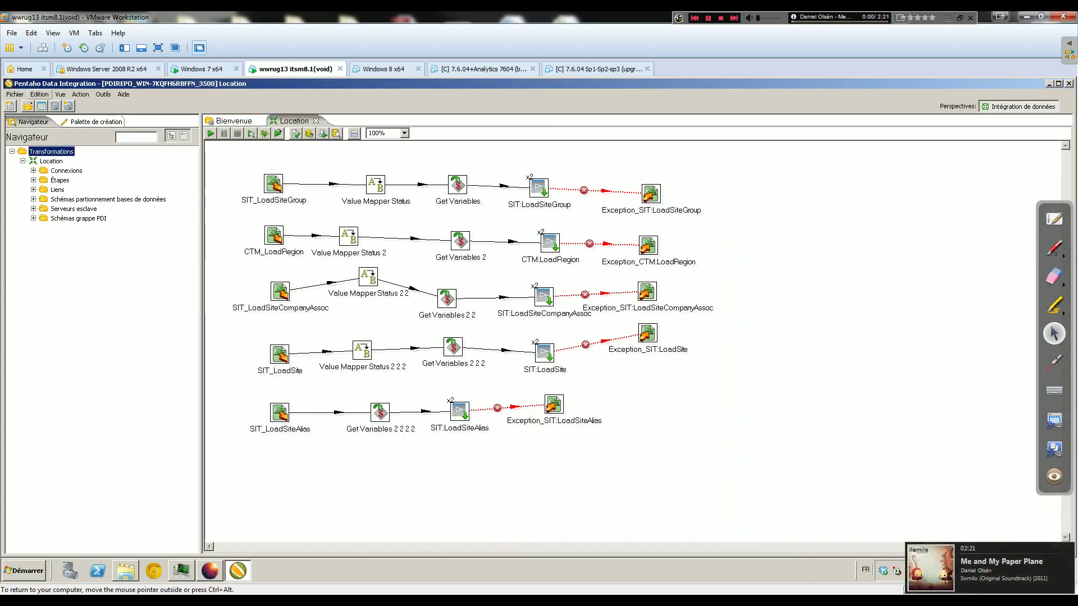
left_click(15, 95)
key("Down")
key("Down")
key("Down")
key("Down")
key("Down")
key("Down")
key("Down")
key("Down")
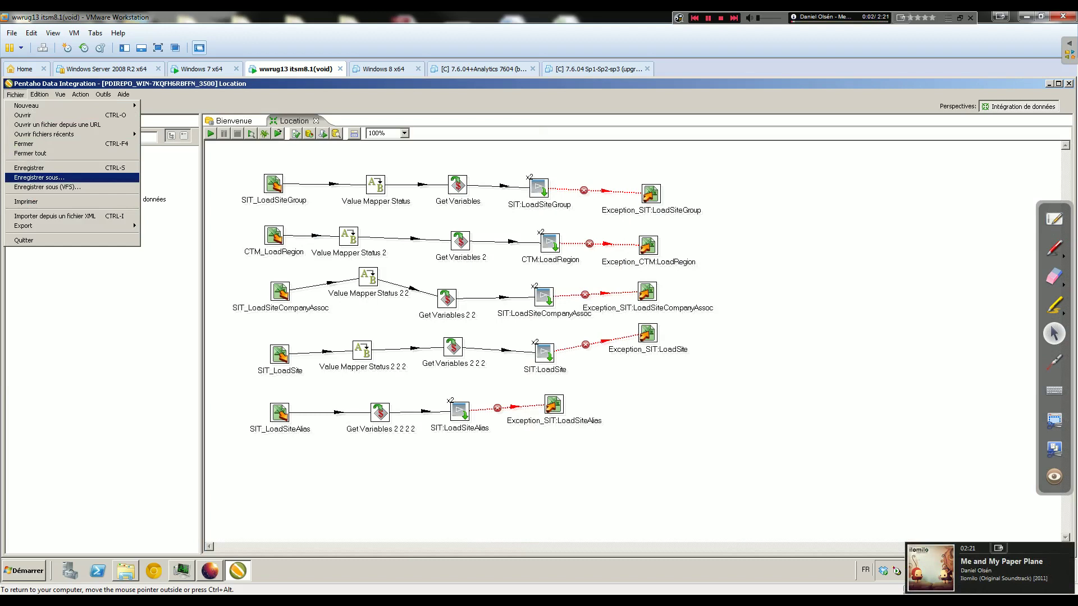
key("Return")
key("End")
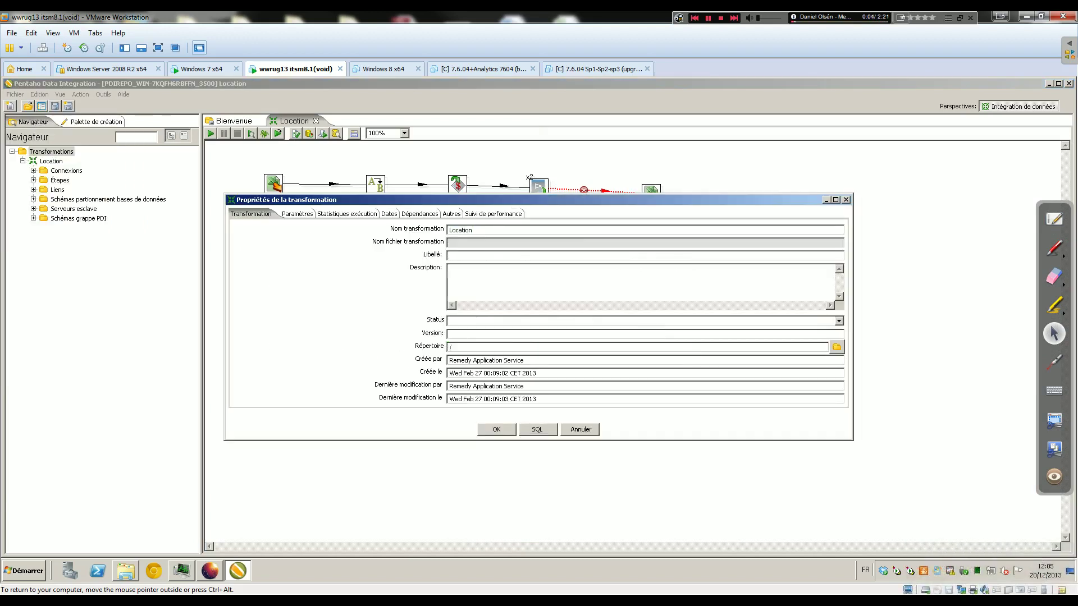
type("_BACKUP")
key("Return")
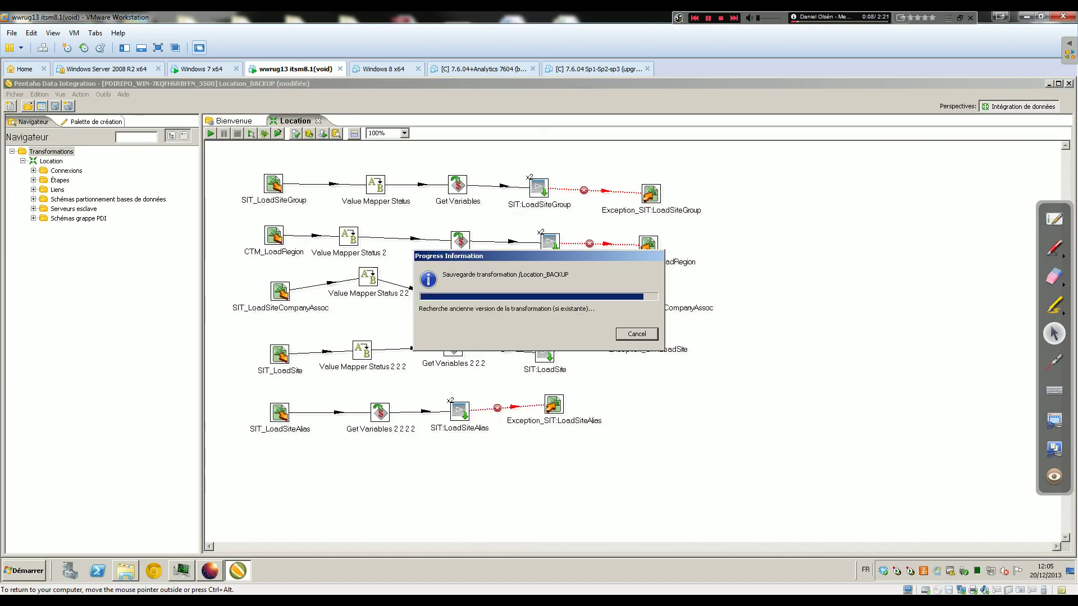
Close the backup copy and reopen the original Location transformation from the repository explorer
left_click(350, 121)
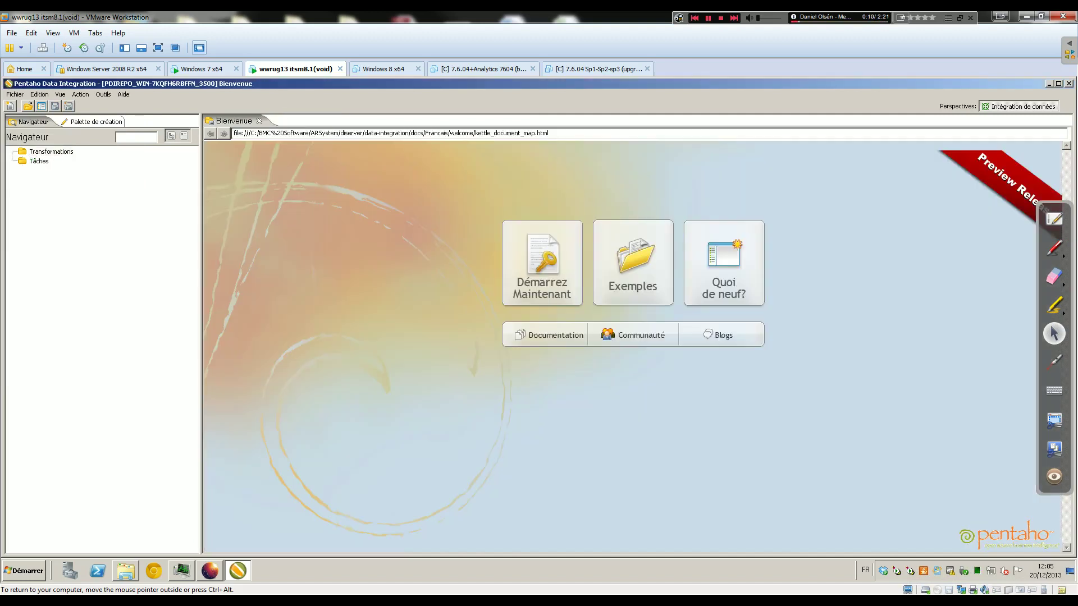
key("ctrl+r")
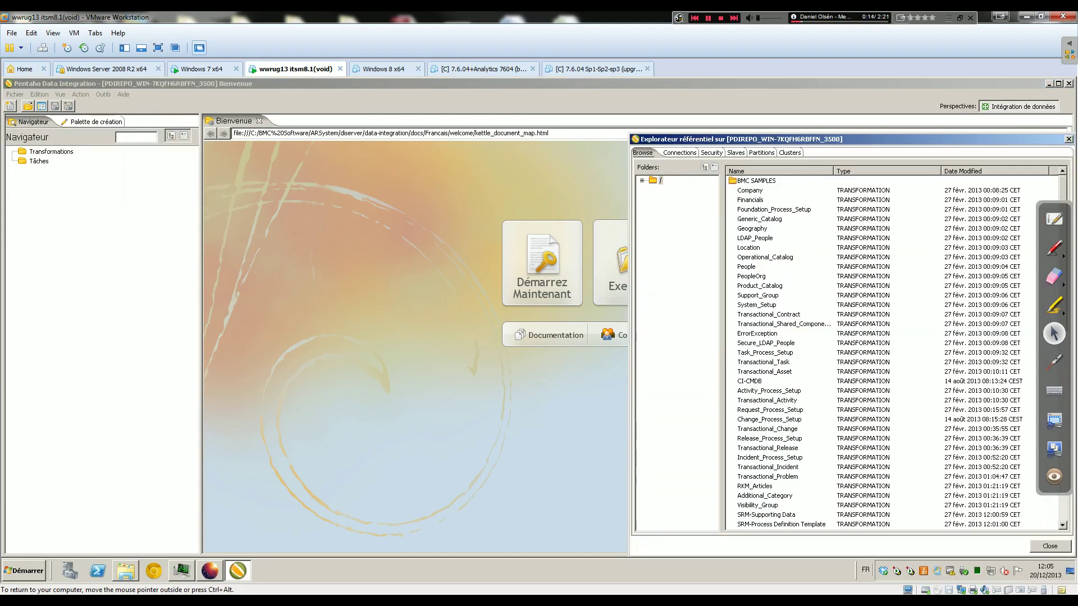
scroll(892, 352, "down", 12)
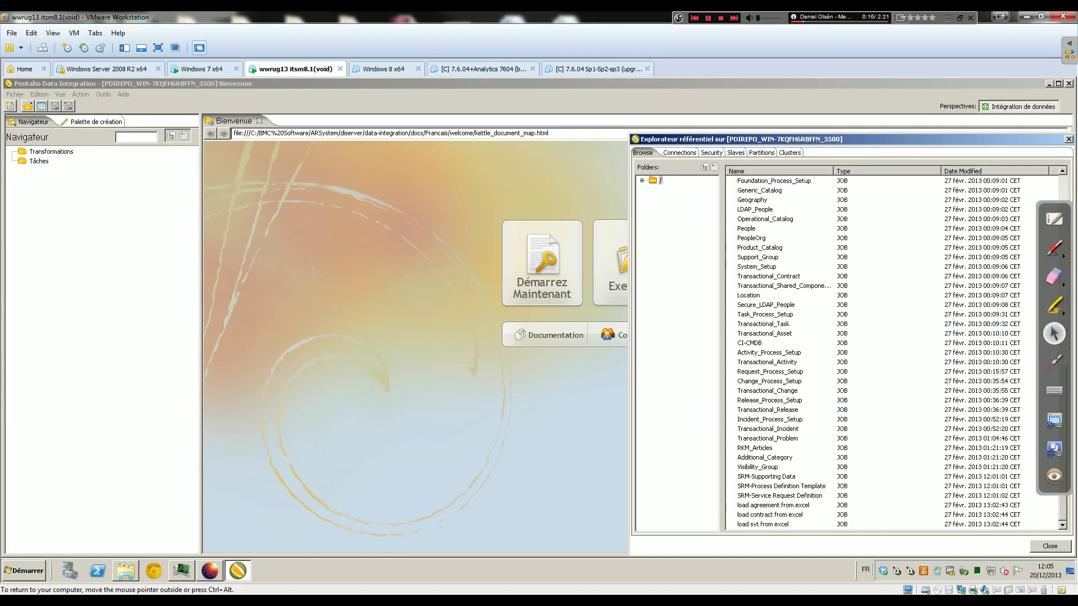
scroll(893, 353, "up", 10)
left_click(752, 324)
scroll(752, 323, "up", 2)
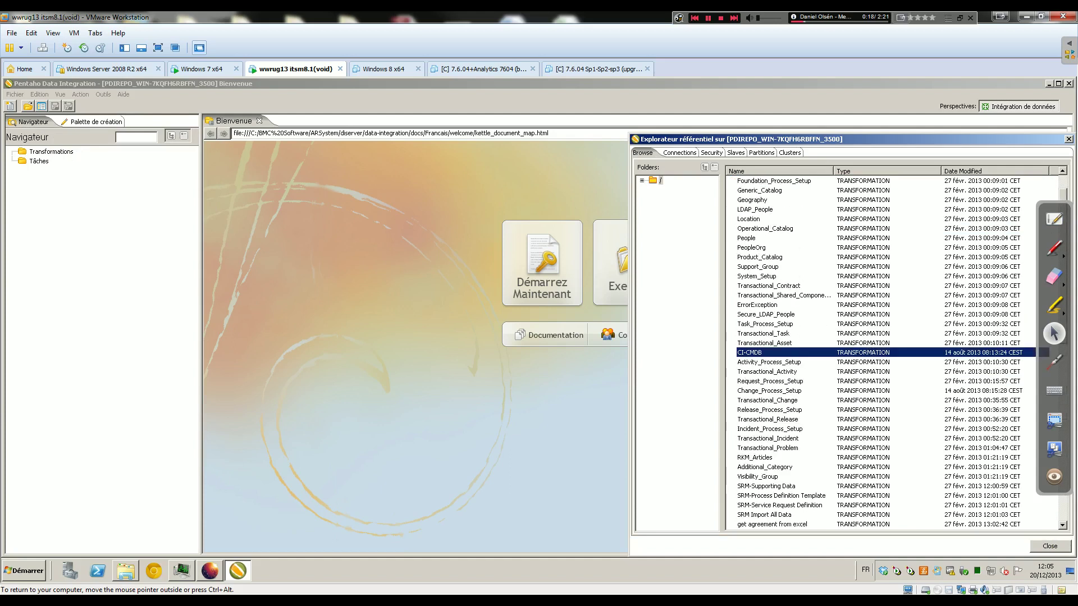
left_click(749, 248)
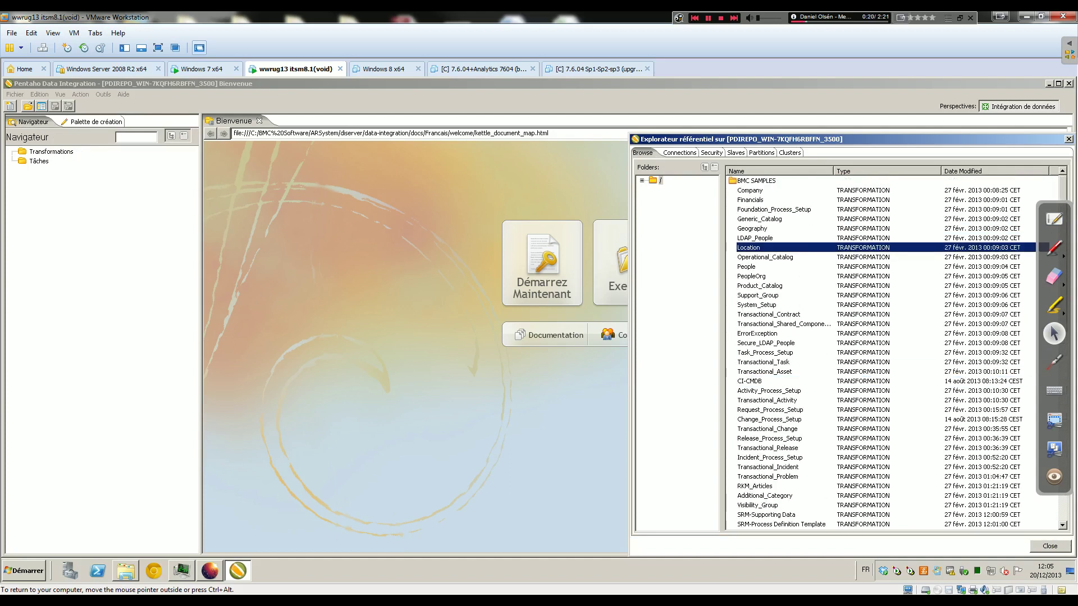
double_click(748, 247)
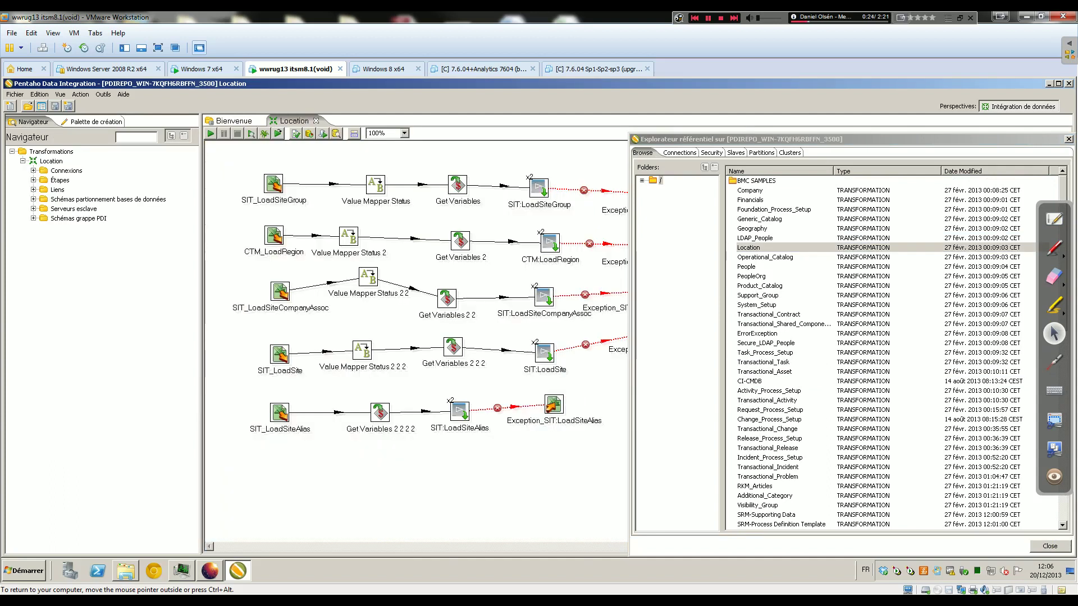
Examine the Excel input steps of the Location transformation and the SIT_LoadSiteGroup flow through Get Variables to SIT:LoadSiteGroup
left_click_drag(223, 160, 322, 512)
left_click(323, 510)
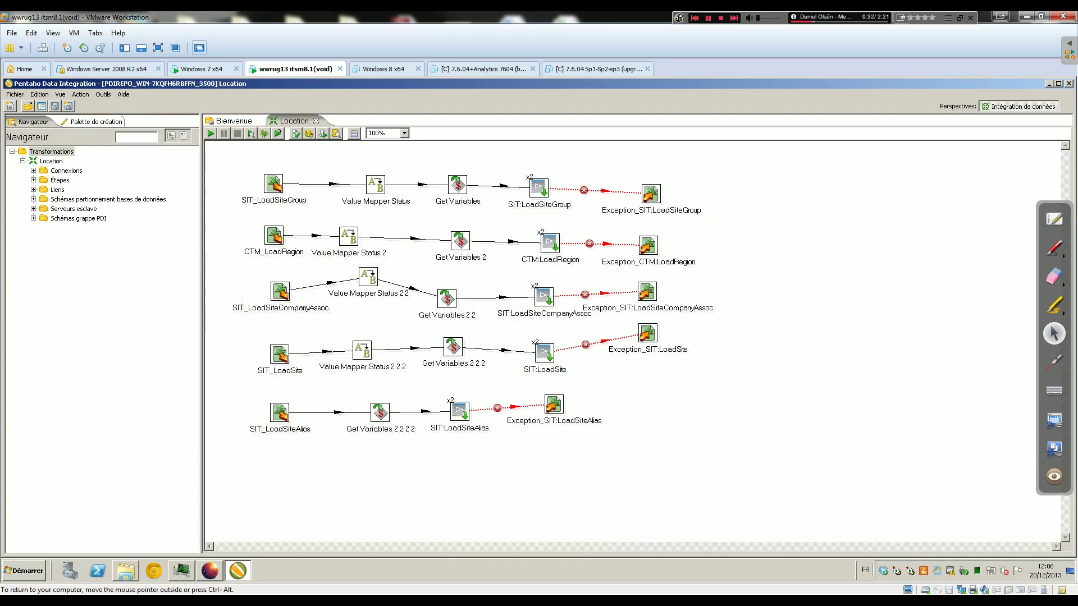
mouse_move(274, 235)
mouse_move(274, 188)
mouse_move(457, 185)
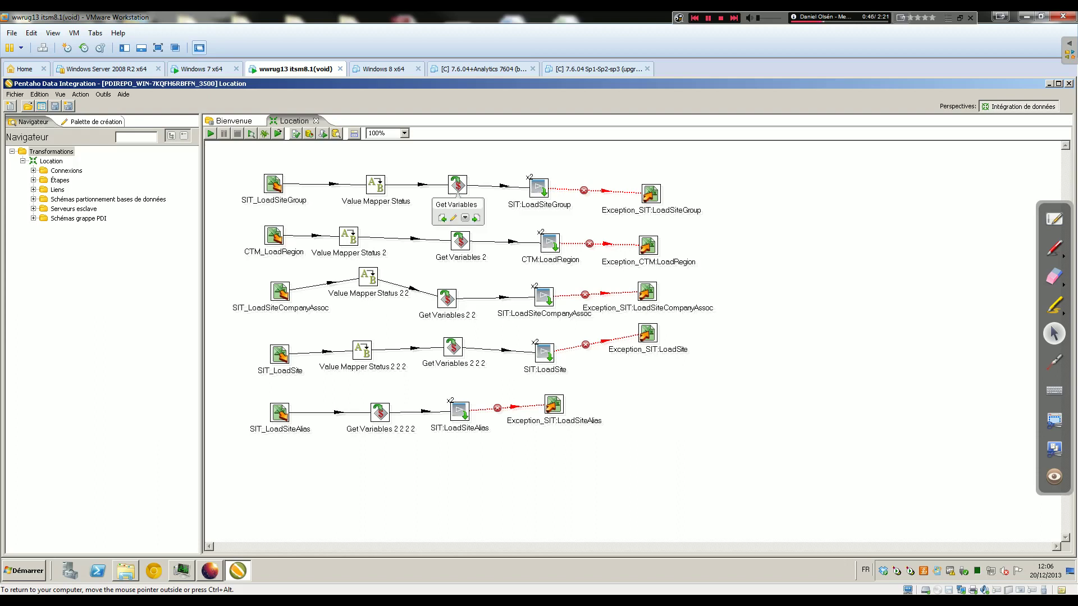
left_click(539, 188)
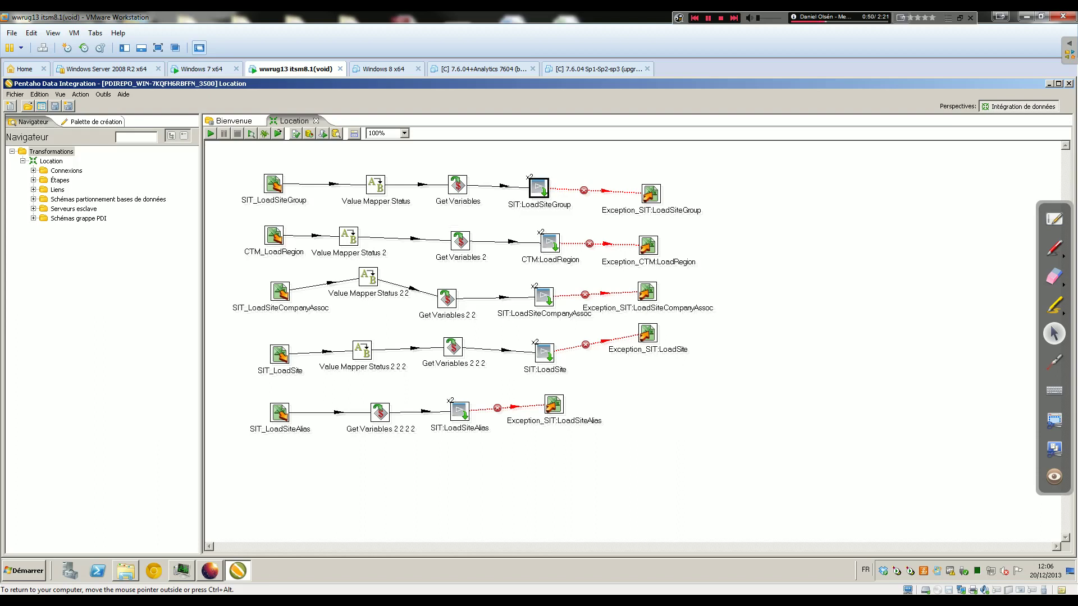
mouse_move(539, 187)
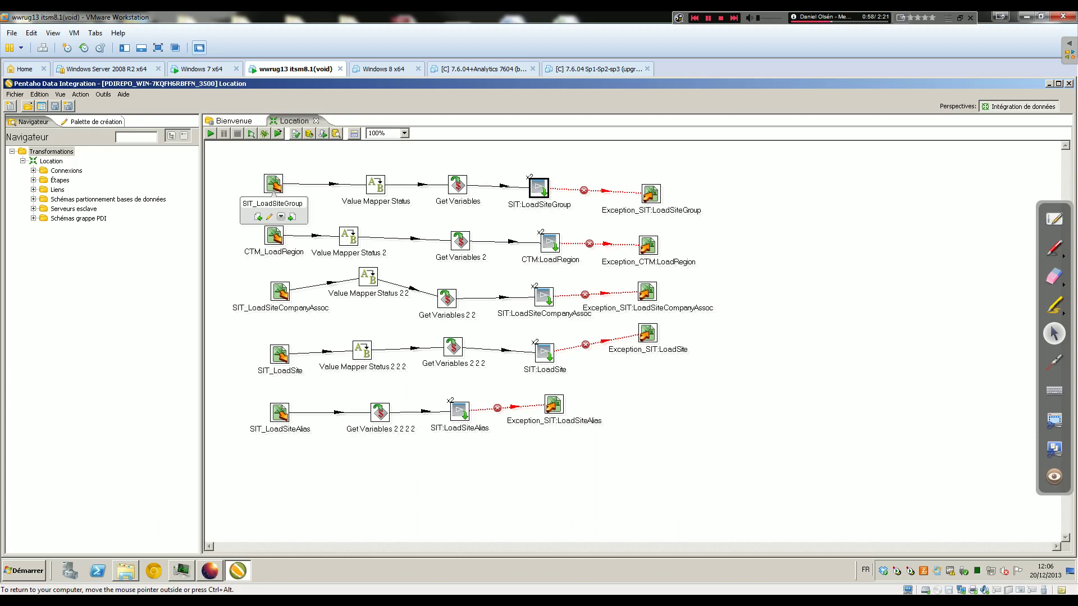
double_click(274, 185)
mouse_move(274, 191)
left_click_drag(235, 161, 321, 332)
left_click(321, 332)
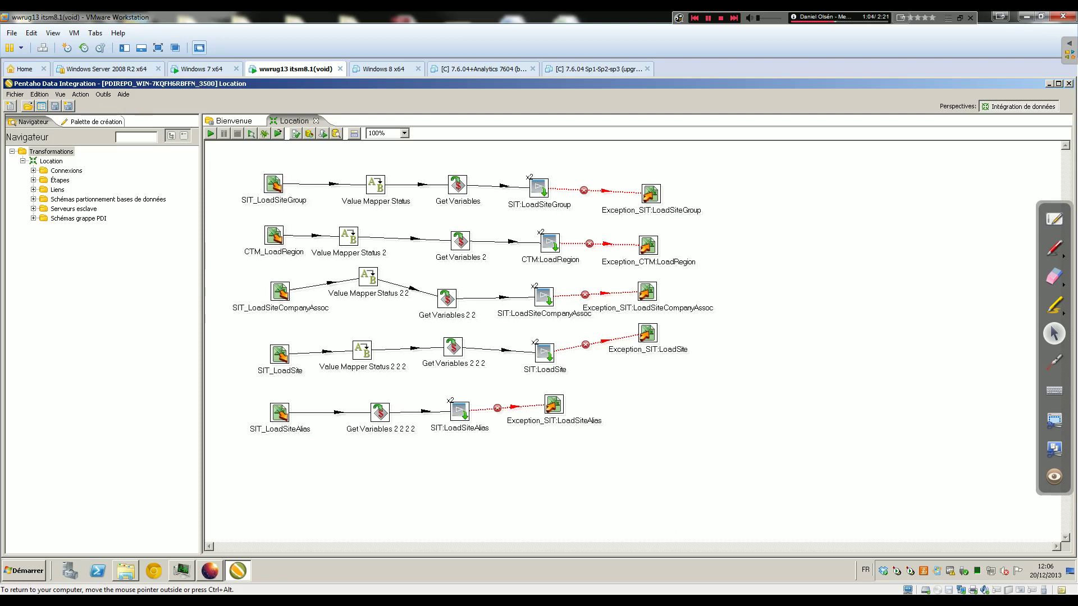
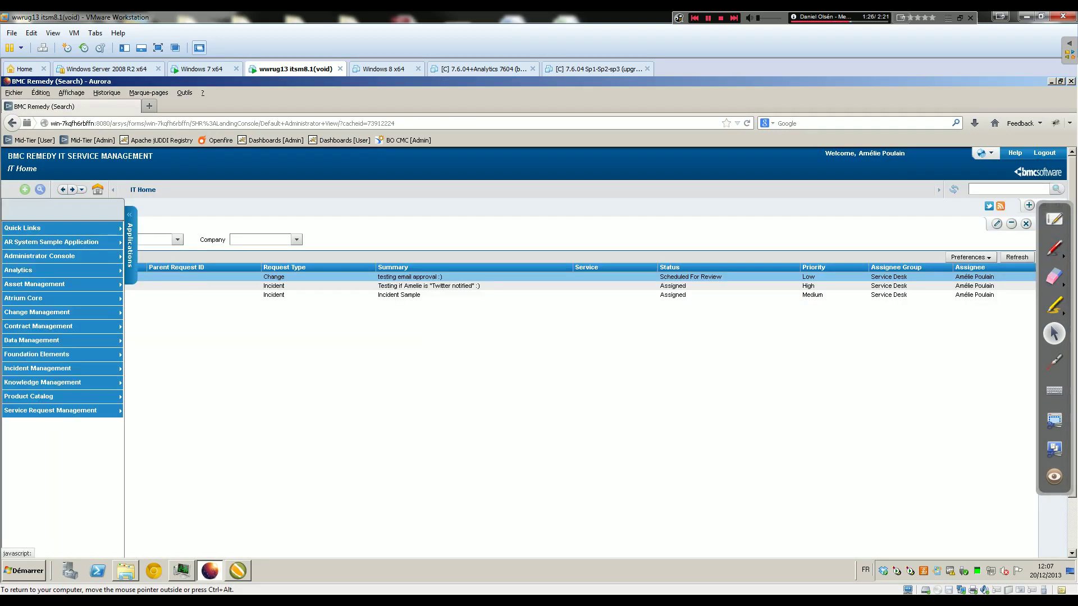
Open the Data Management Job Console in BMC Remedy and start creating a job
mouse_move(62, 270)
mouse_move(62, 342)
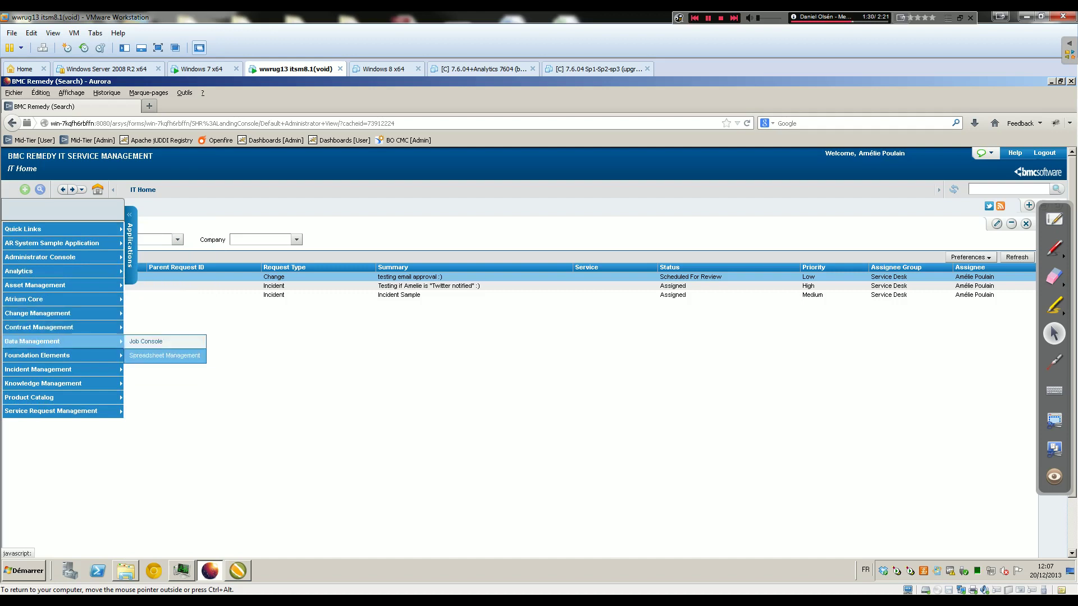
left_click(146, 342)
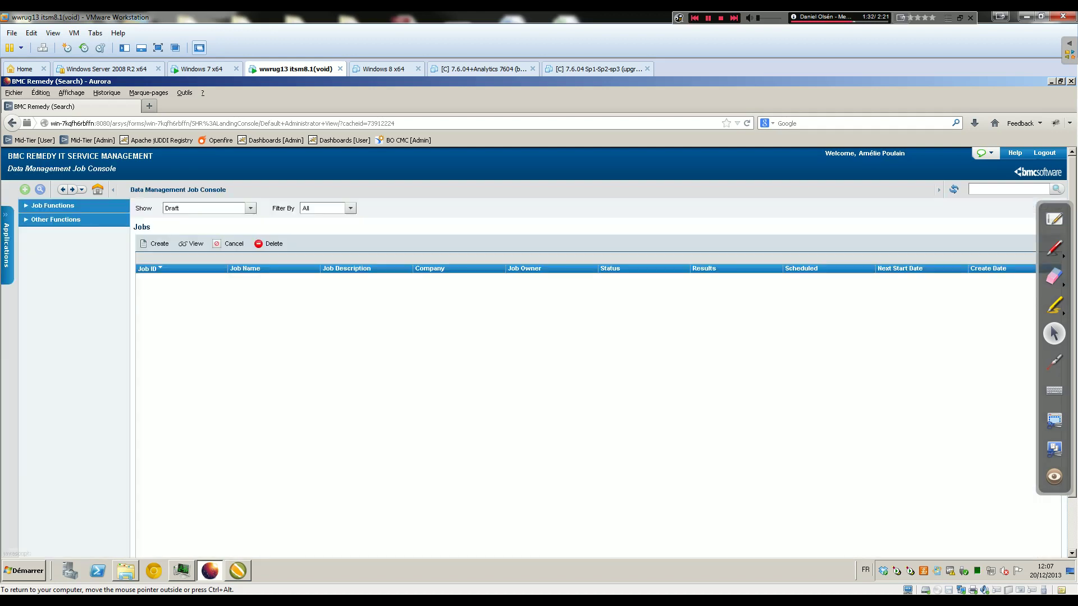
left_click(159, 244)
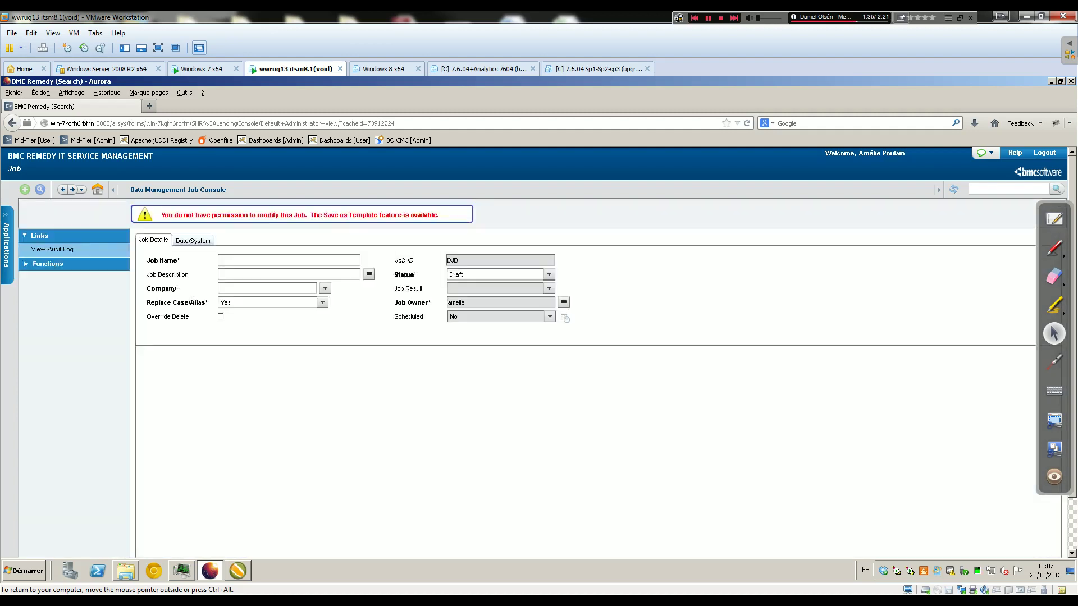
Name the job "test location with company" and set its company to Calbro Services
type("test location with company")
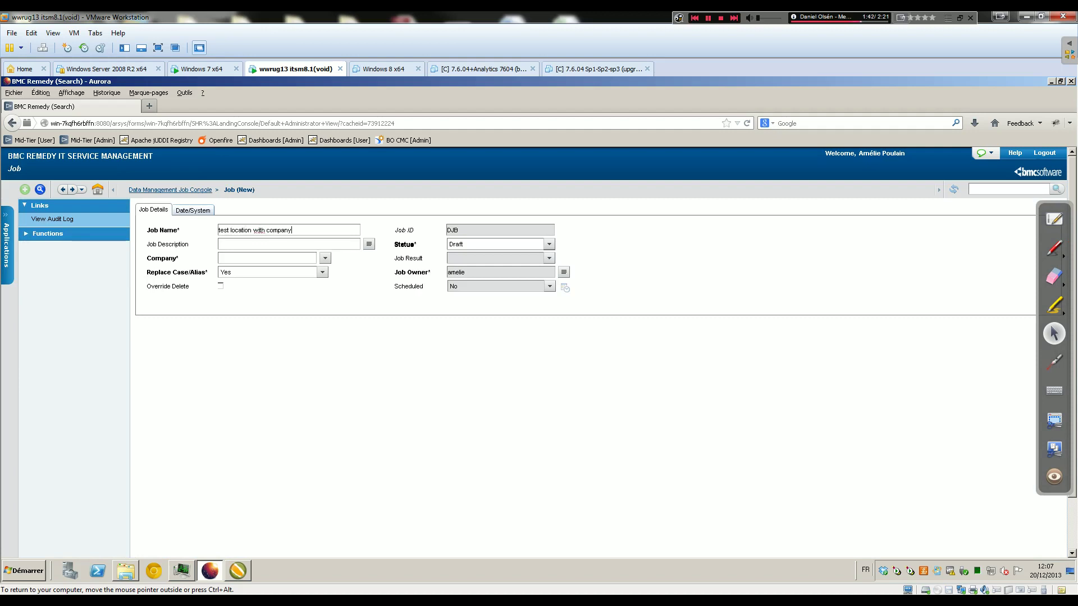
left_click(325, 258)
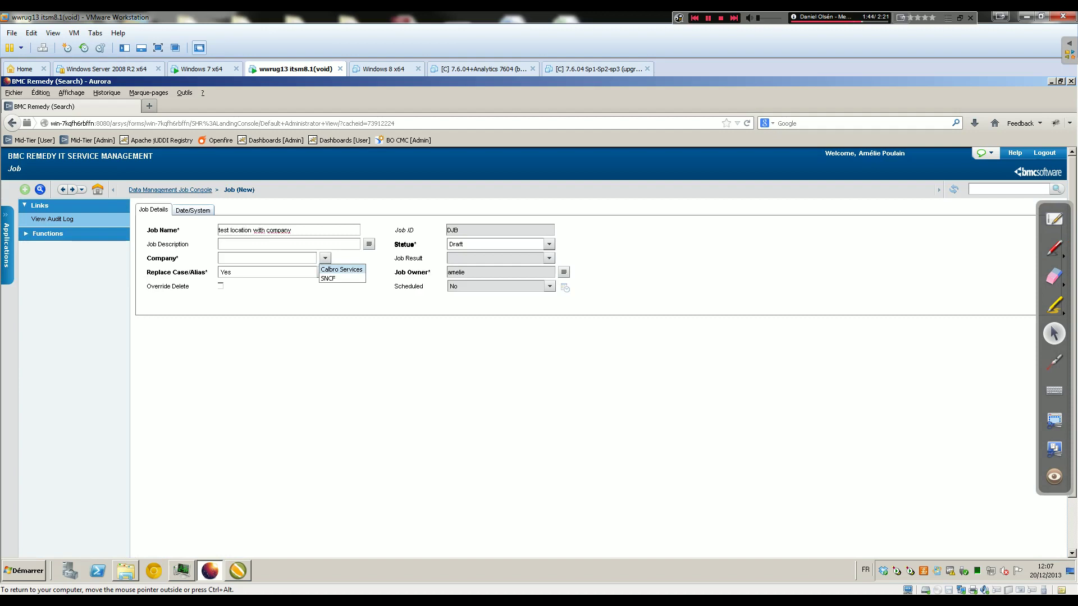
left_click(341, 269)
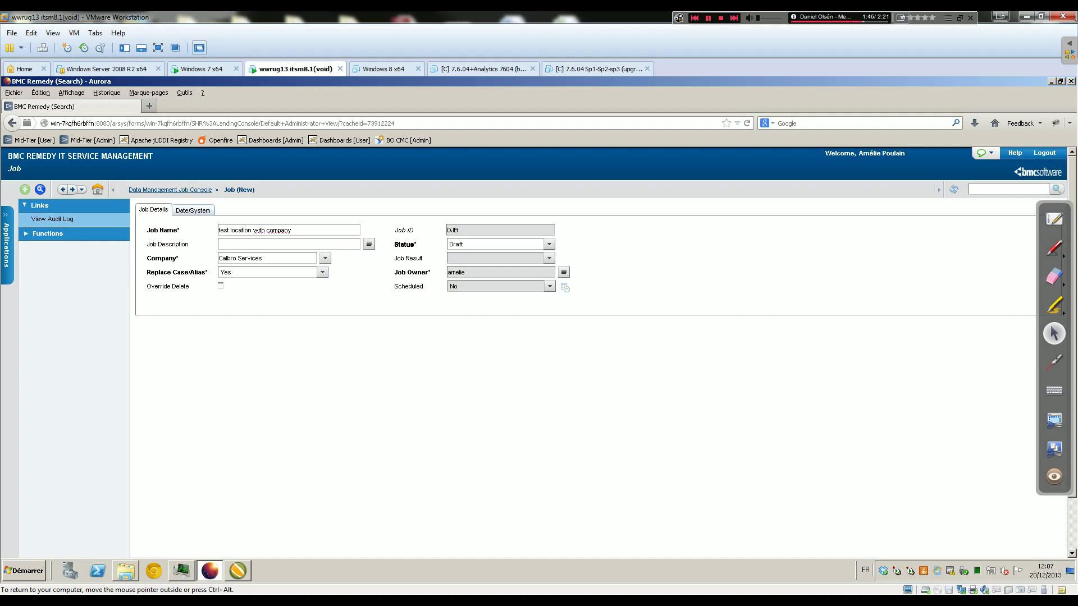
triple_click(247, 258)
left_click(264, 258)
Compare the Company values in the SIT_LoadSiteGroup and SIT_LoadSiteCompanyAssoc sheets of Location.xlsx with the company on the Remedy job form
left_click(335, 592)
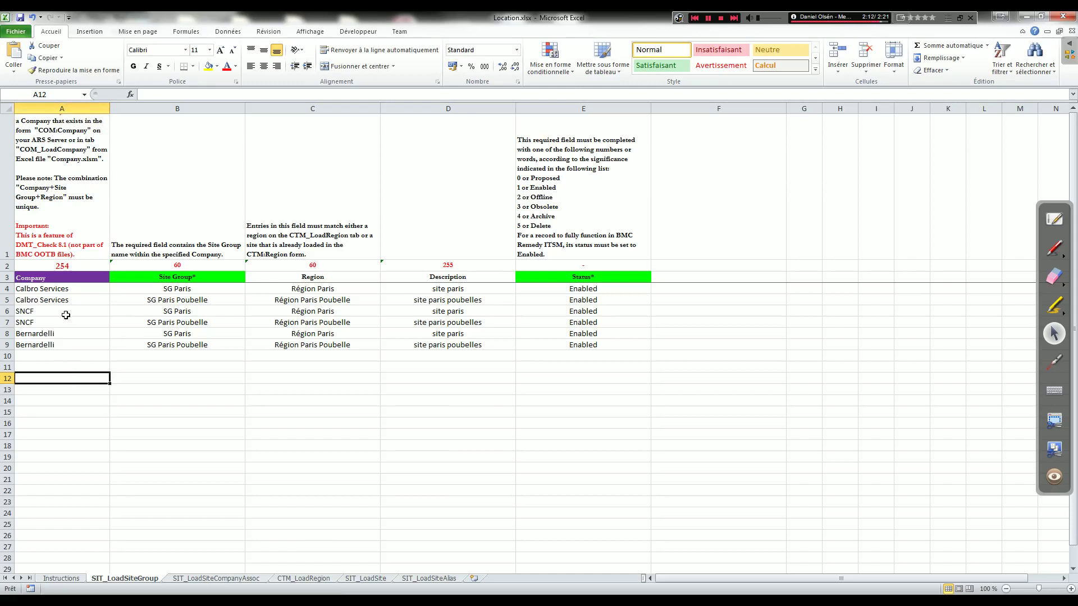
left_click(202, 581)
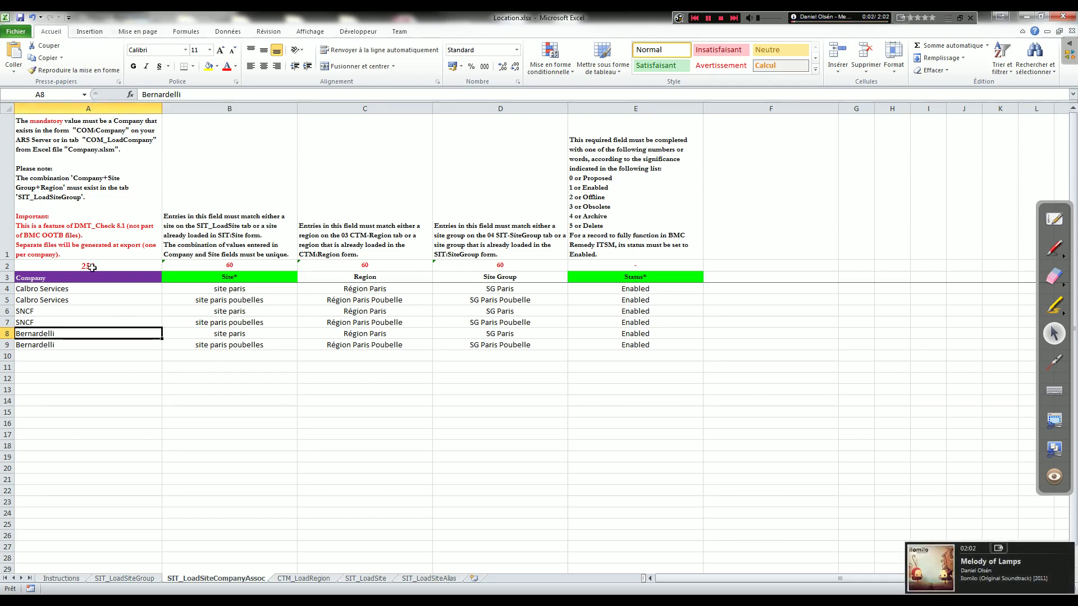
left_click_drag(53, 287, 50, 343)
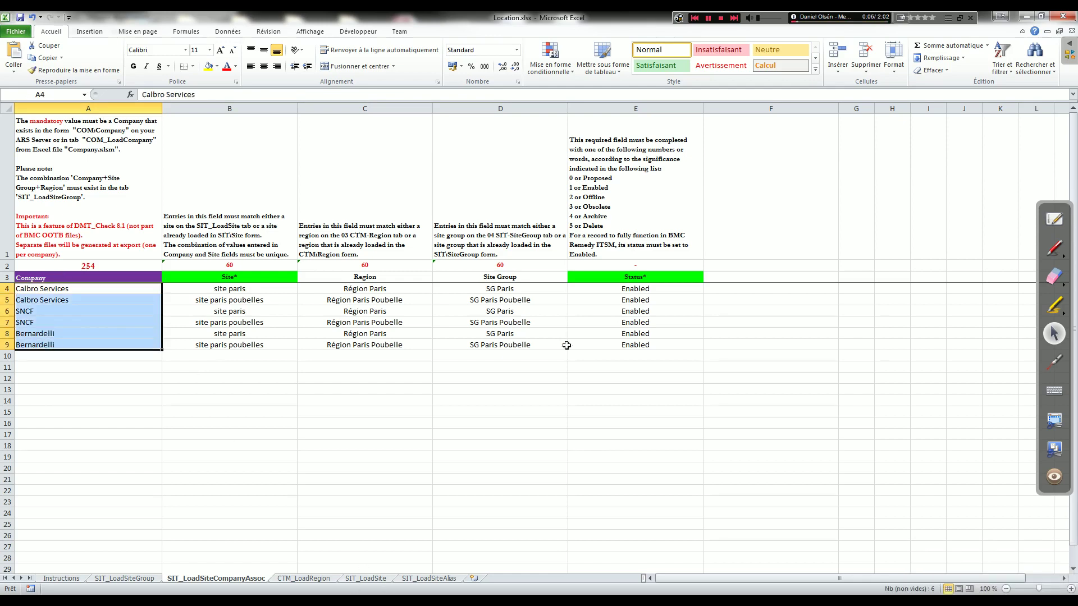
left_click(1026, 18)
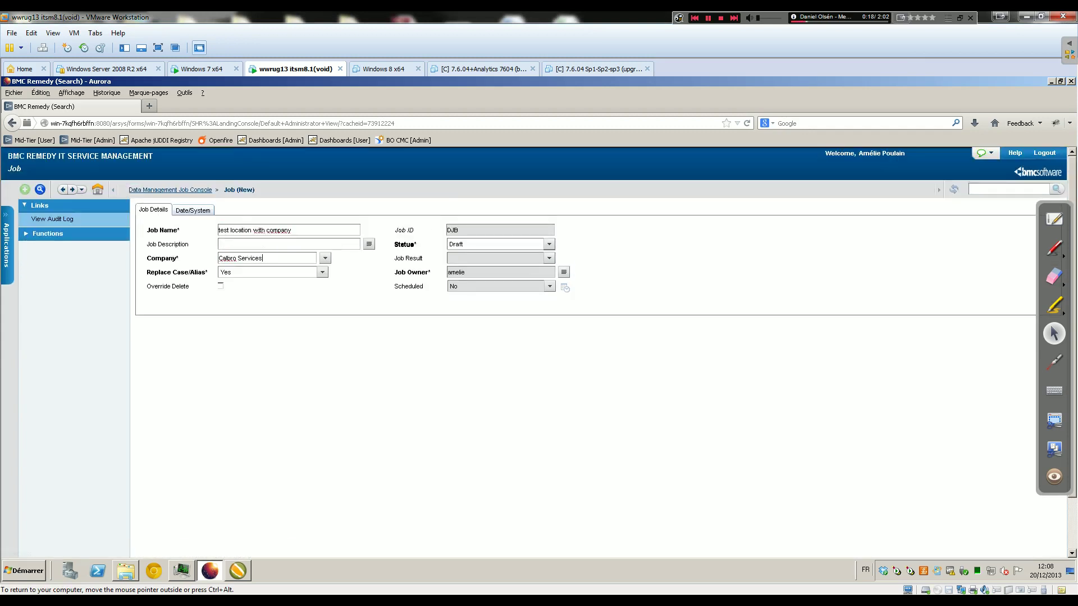
scroll(539, 354, "down", 3)
left_click(335, 600)
left_click(105, 378)
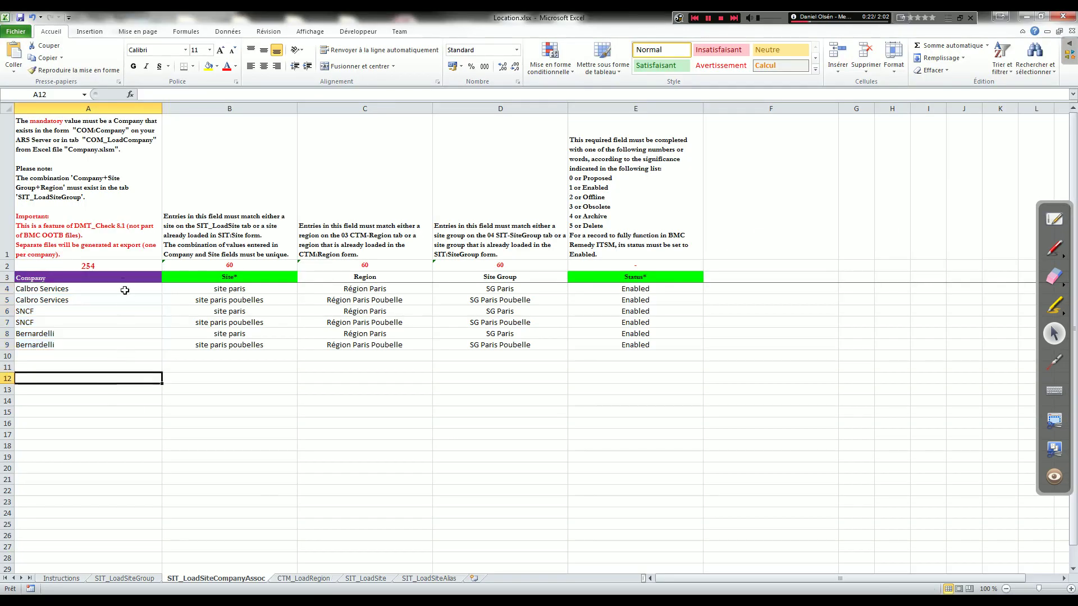
left_click(1024, 18)
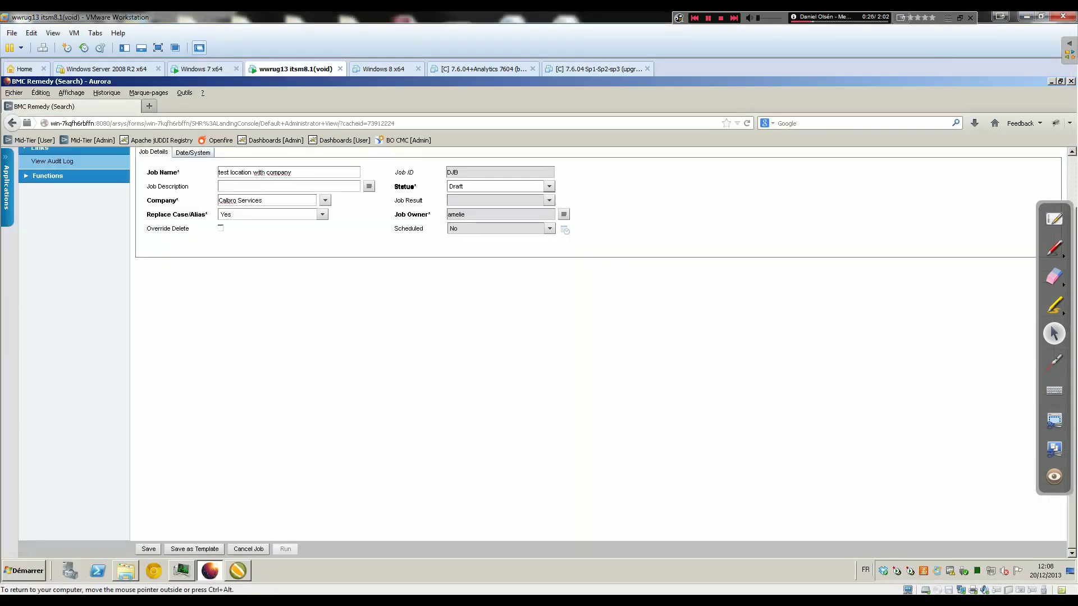
Switch to Pentaho Data Integration, open the field list of the SIT_LoadSiteGroup Excel input, and move its dialog clear of the first flow
left_click(238, 571)
double_click(273, 184)
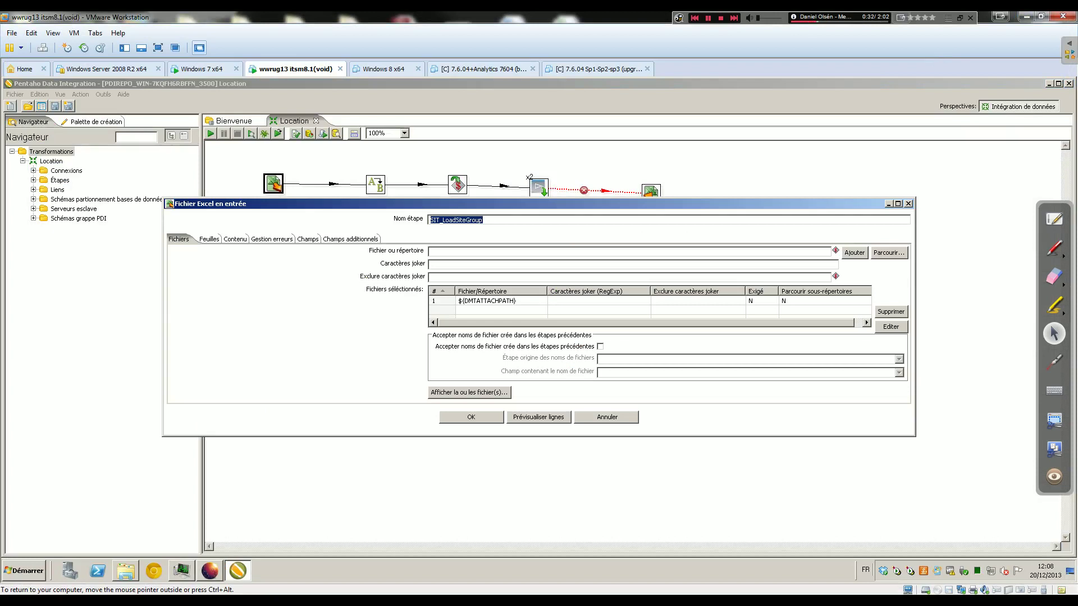
left_click(308, 239)
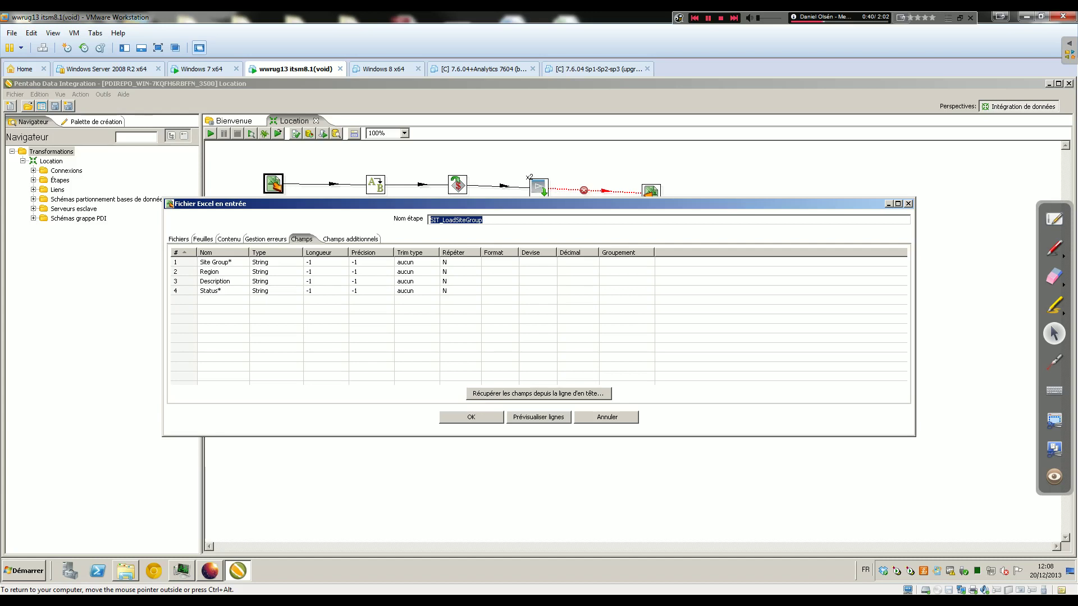
left_click_drag(426, 204, 428, 238)
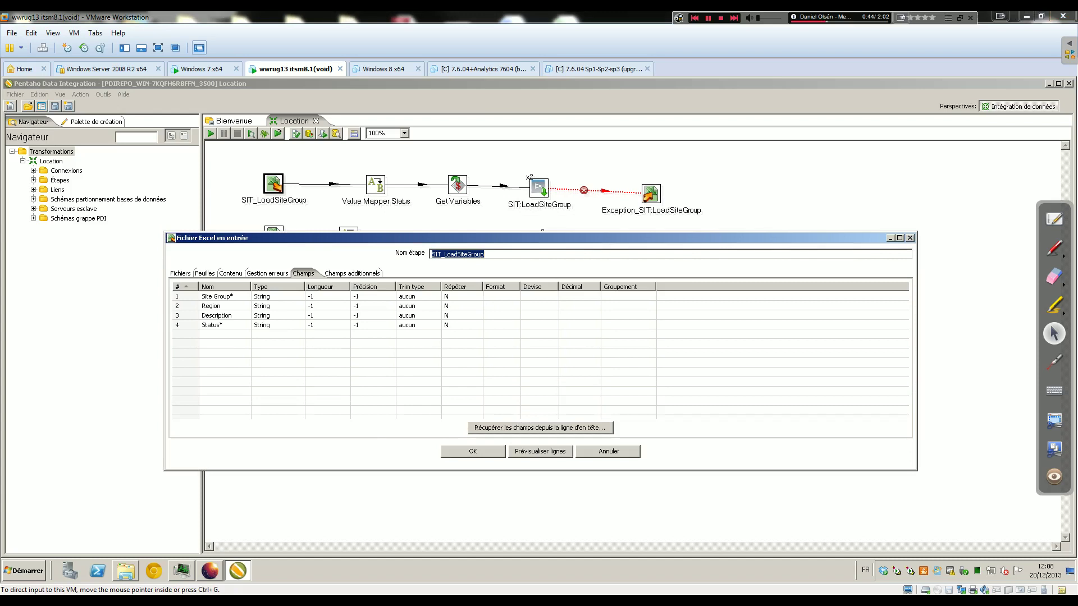
Check the column order of the SIT_LoadSiteGroup sheet in Excel and return to the Pentaho field list
key("alt+Tab")
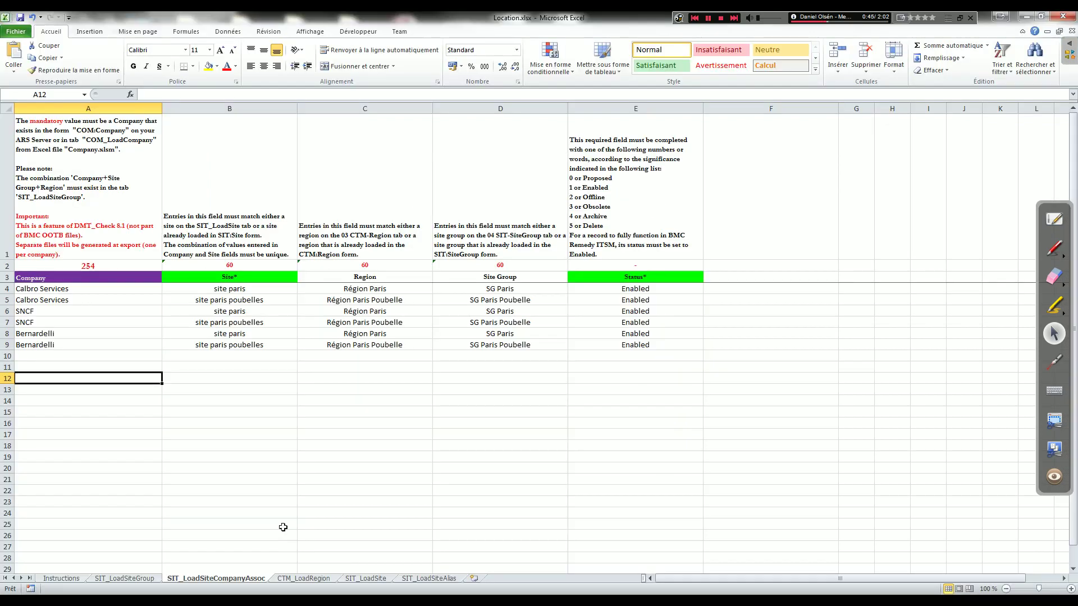
left_click(145, 579)
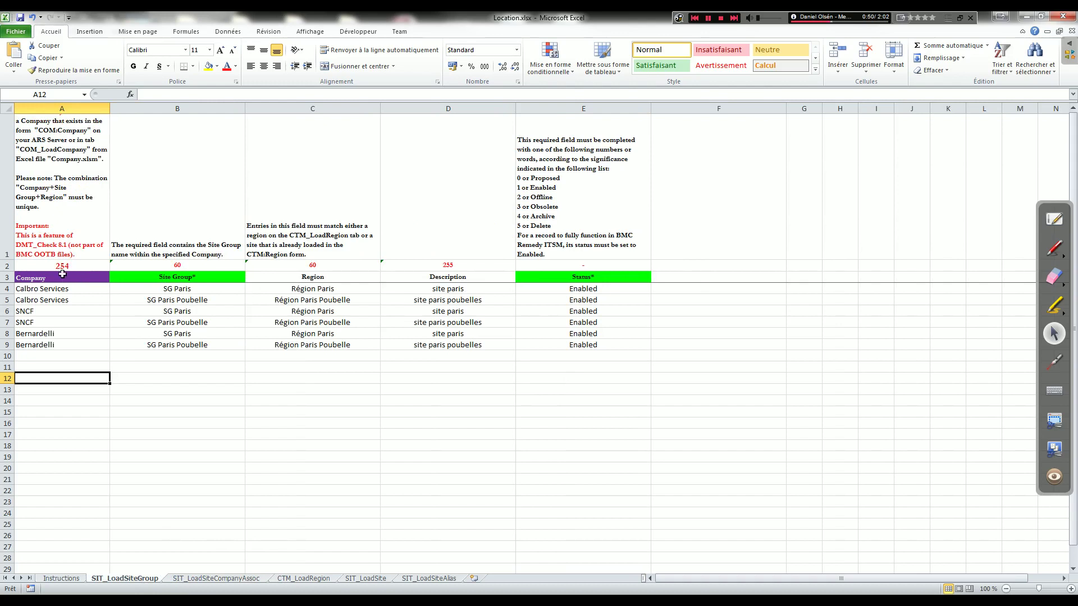
left_click(1026, 16)
Insert a Company field of type String before Site Group* in the SIT_LoadSiteGroup input's field list
left_click(189, 306)
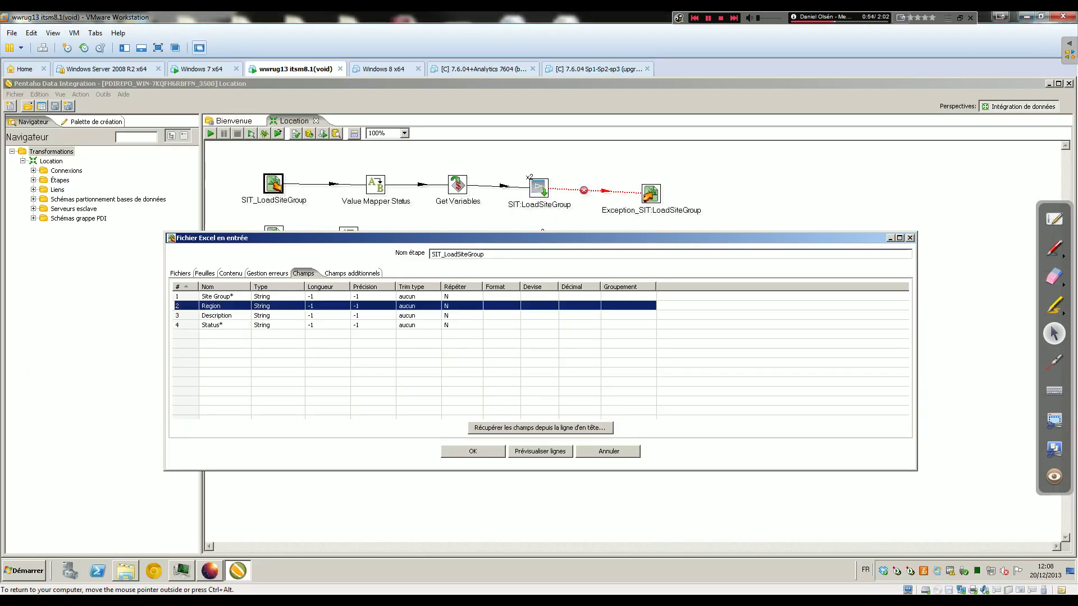
right_click(190, 296)
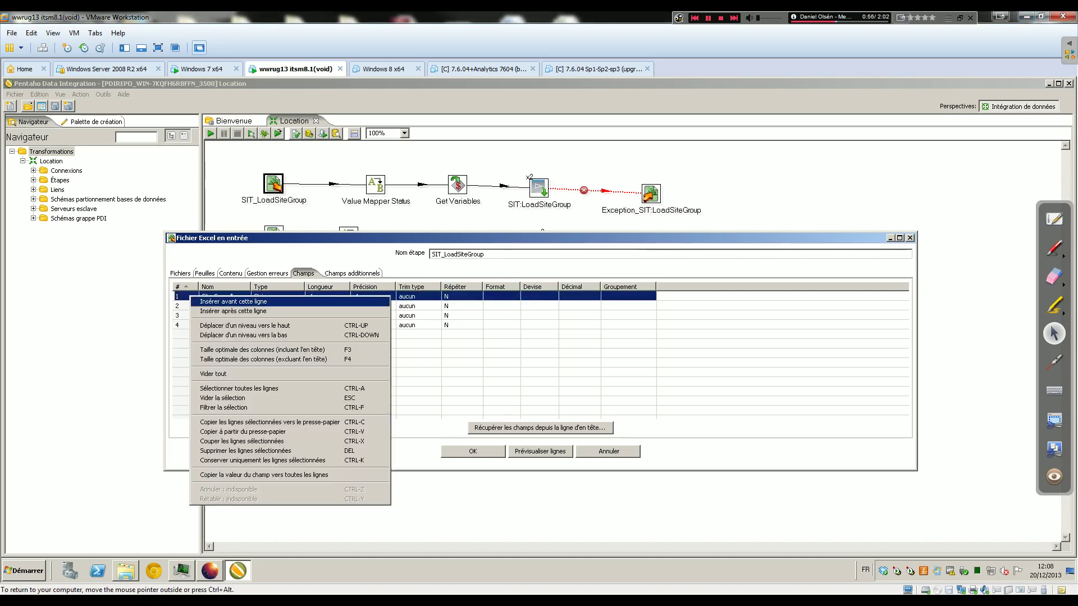
left_click(225, 301)
type("Company")
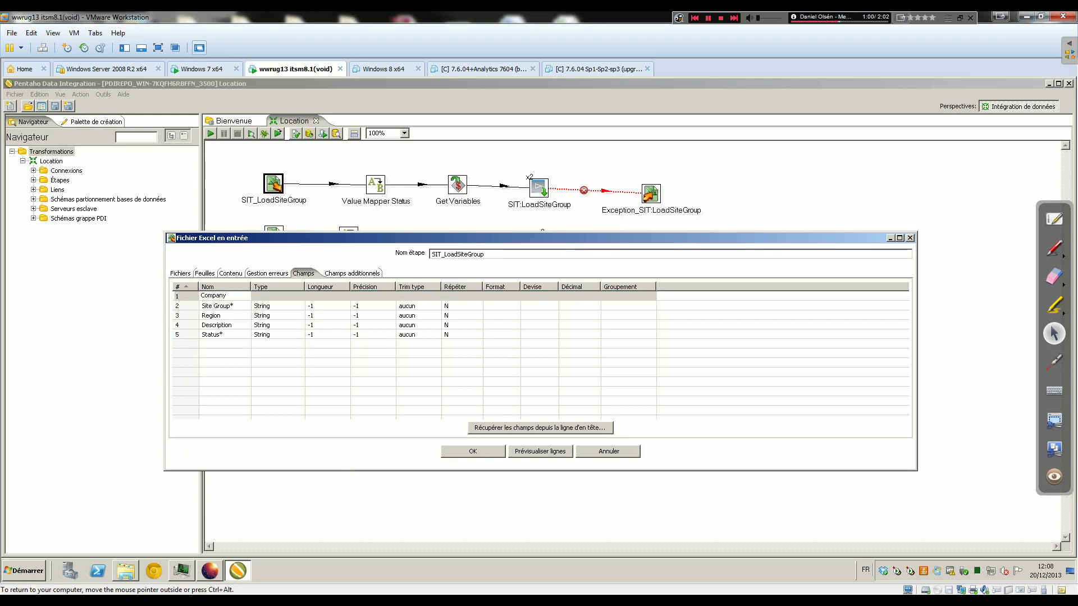
key("Tab")
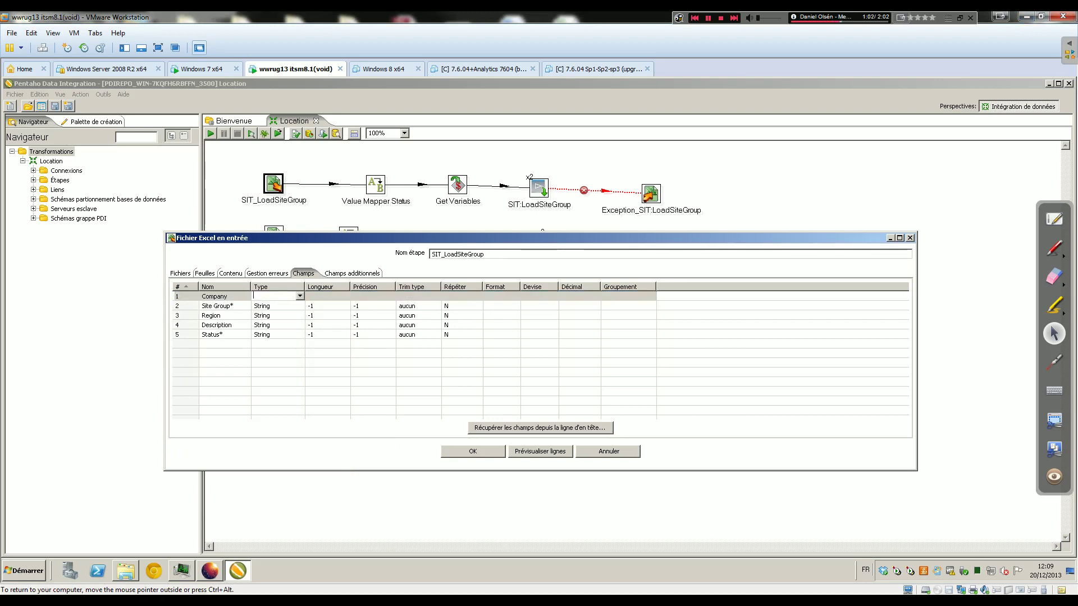
left_click(299, 296)
left_click(262, 312)
key("Tab")
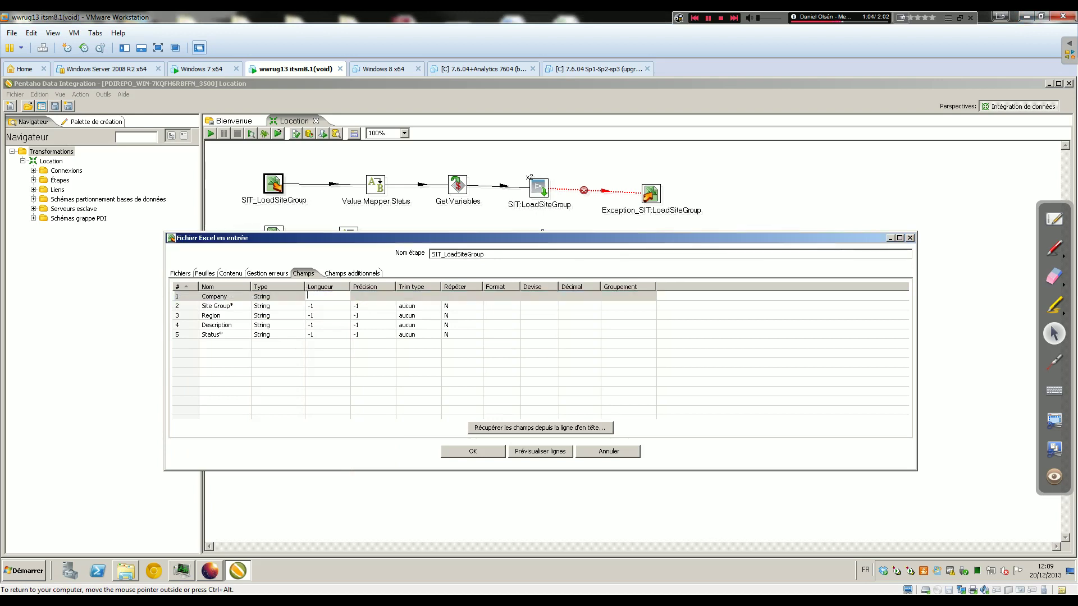
Give the SIT_LoadSiteGroup Company field length -1, precision 1-, trim type aucun and repeat N, and accept the field list
type("-1")
key("Return")
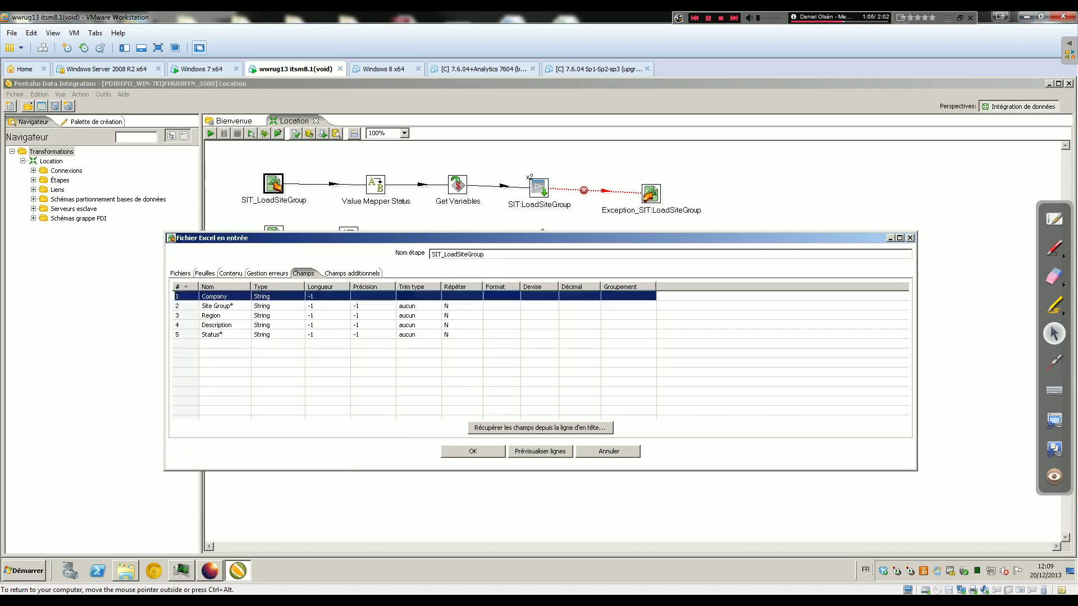
type("-1")
key("Return")
key("alt+Down")
key("Down")
key("Return")
key("Tab")
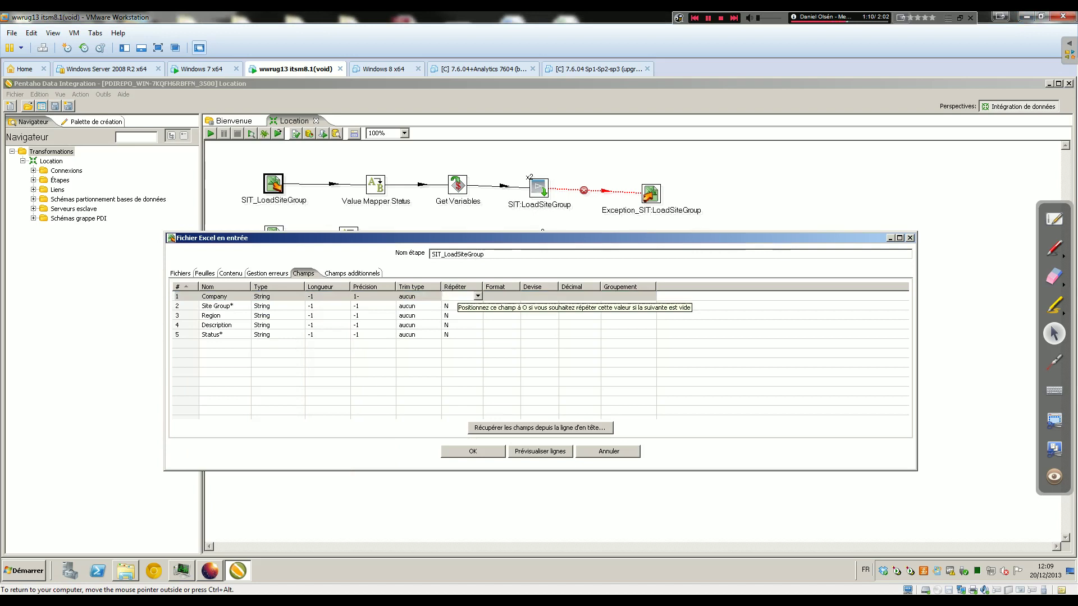
left_click(225, 344)
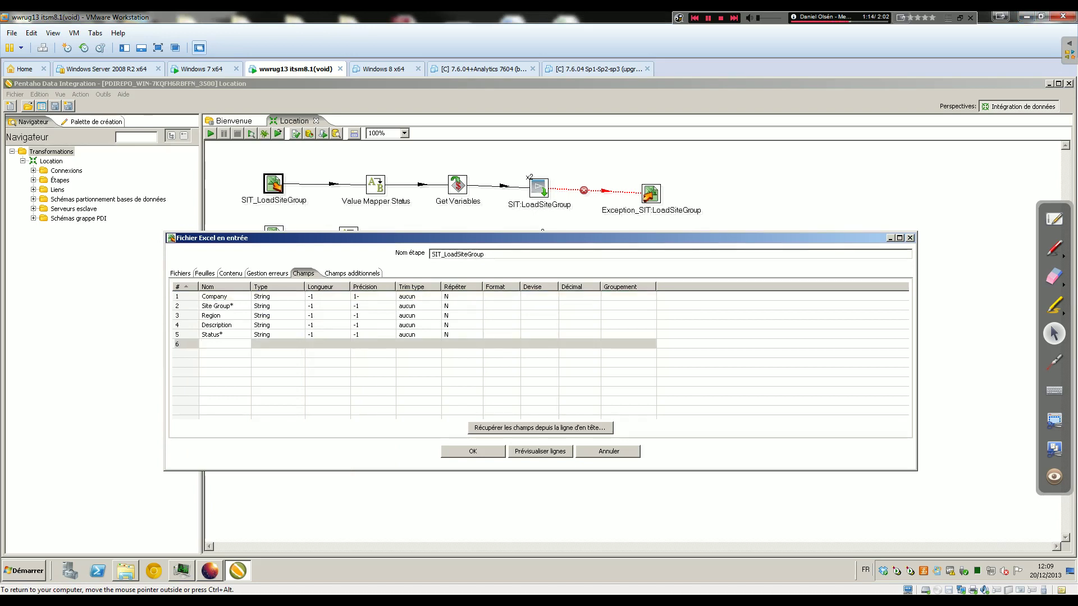
left_click(490, 452)
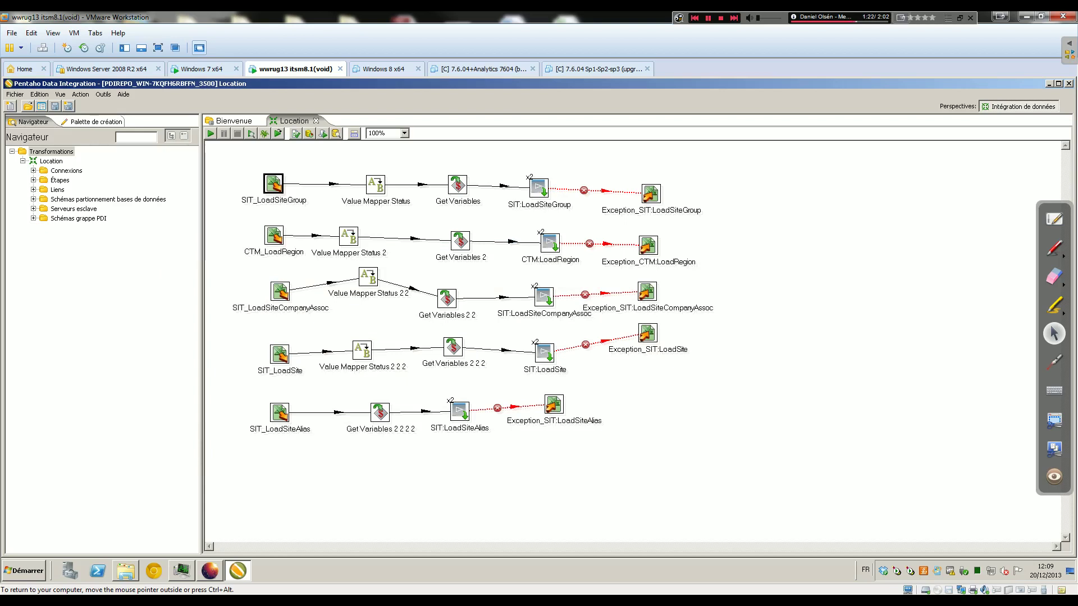
In the SIT:LoadSiteGroup AR output, map the form's Company field to the Company stream field instead of JobCompany
left_click(538, 188)
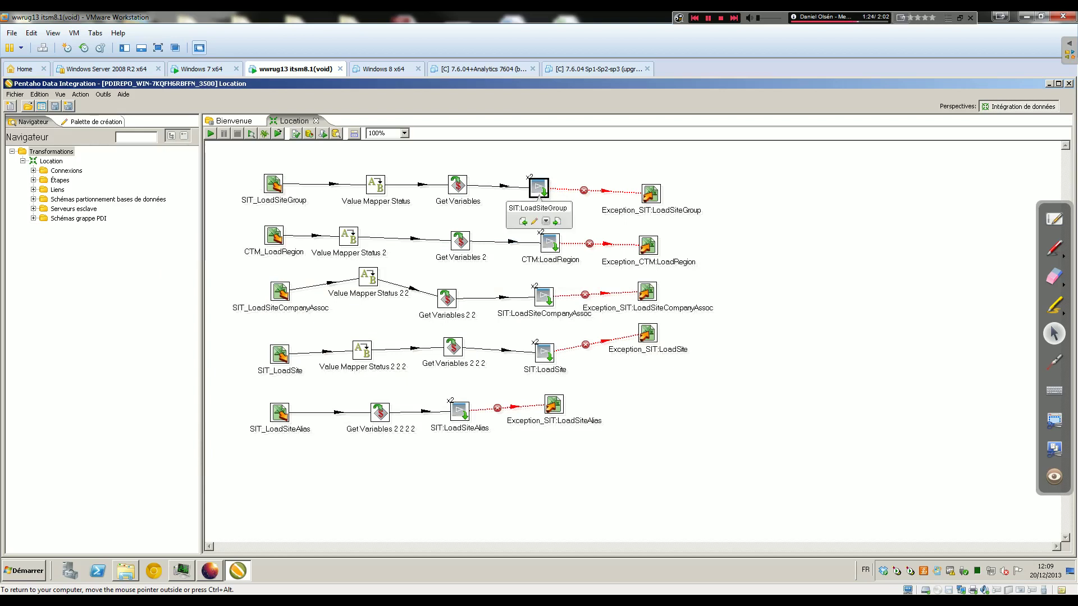
double_click(538, 188)
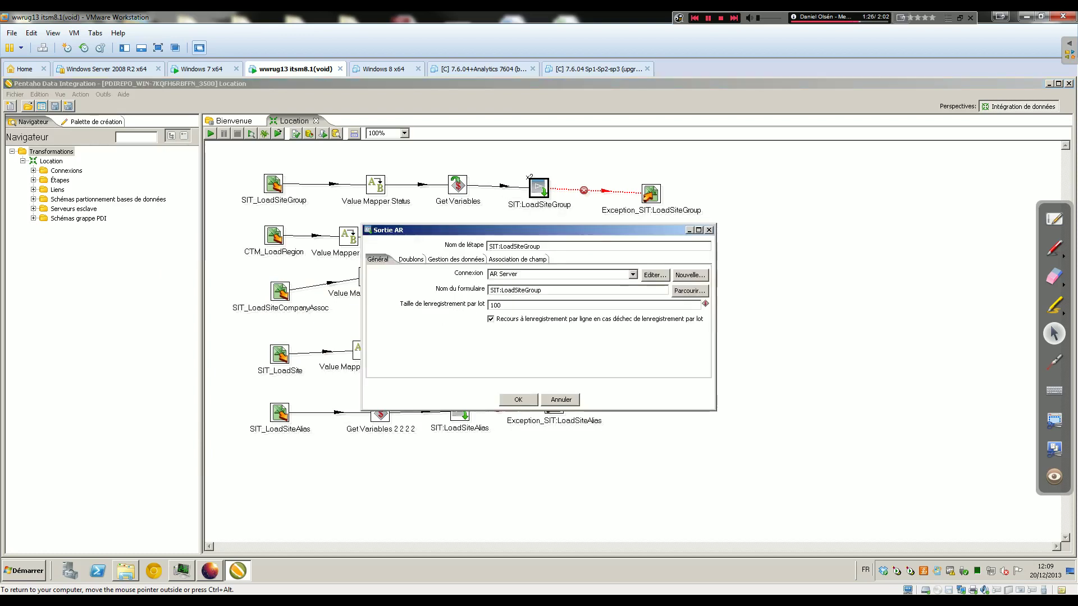
left_click(518, 259)
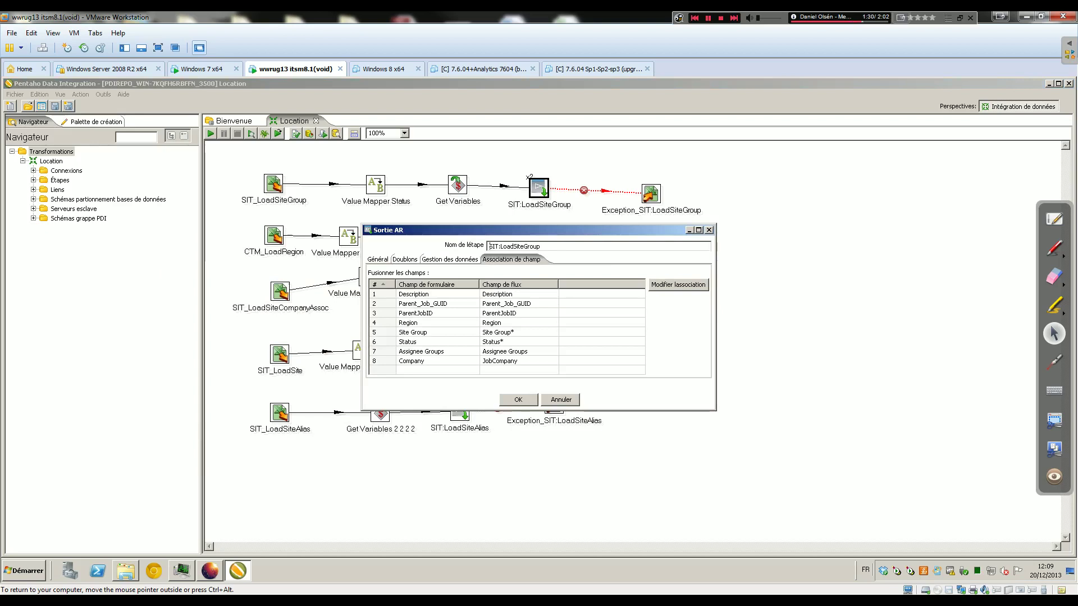
left_click(429, 369)
left_click(430, 351)
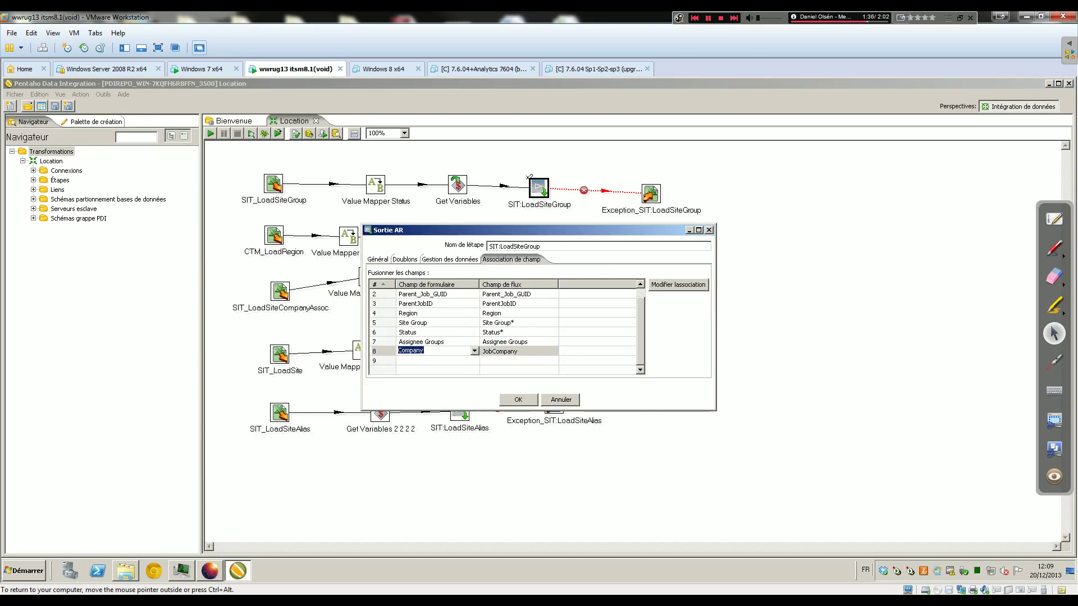
key("Tab")
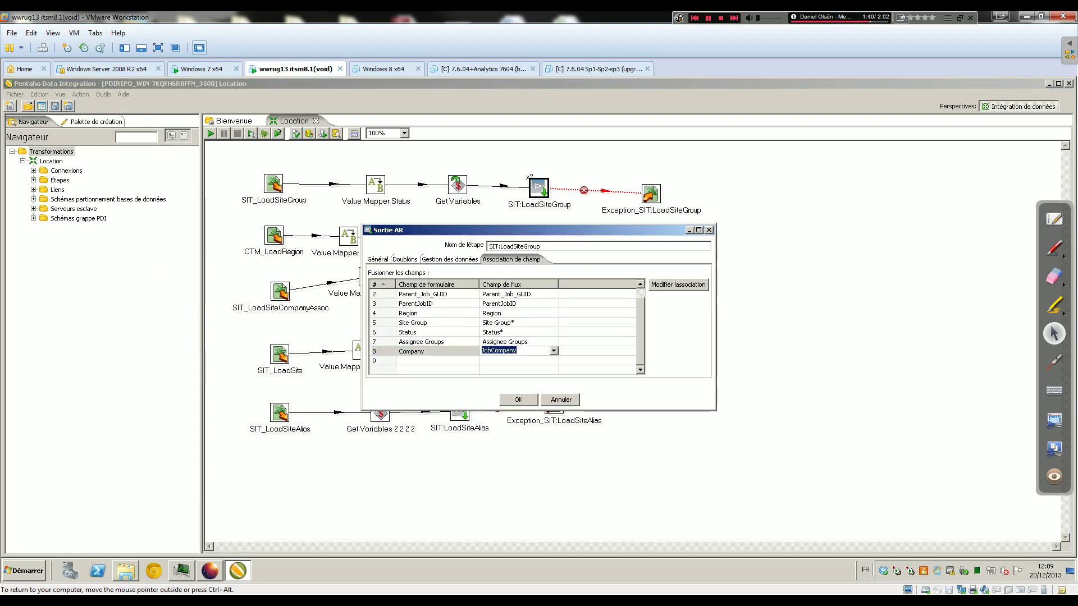
key("BackSpace")
left_click(554, 351)
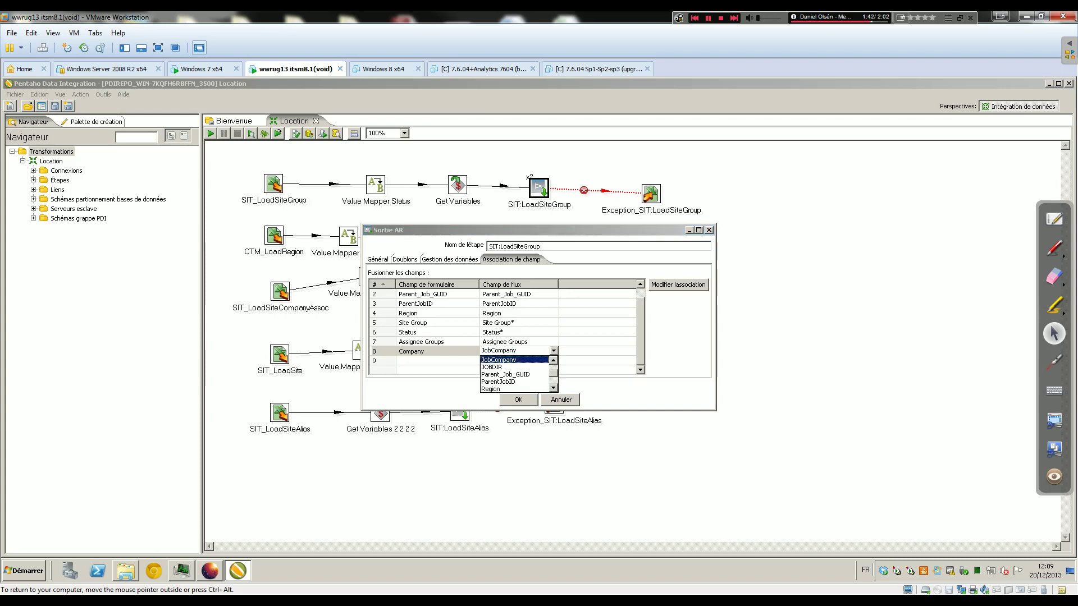
scroll(515, 374, "up", 1)
left_click(494, 368)
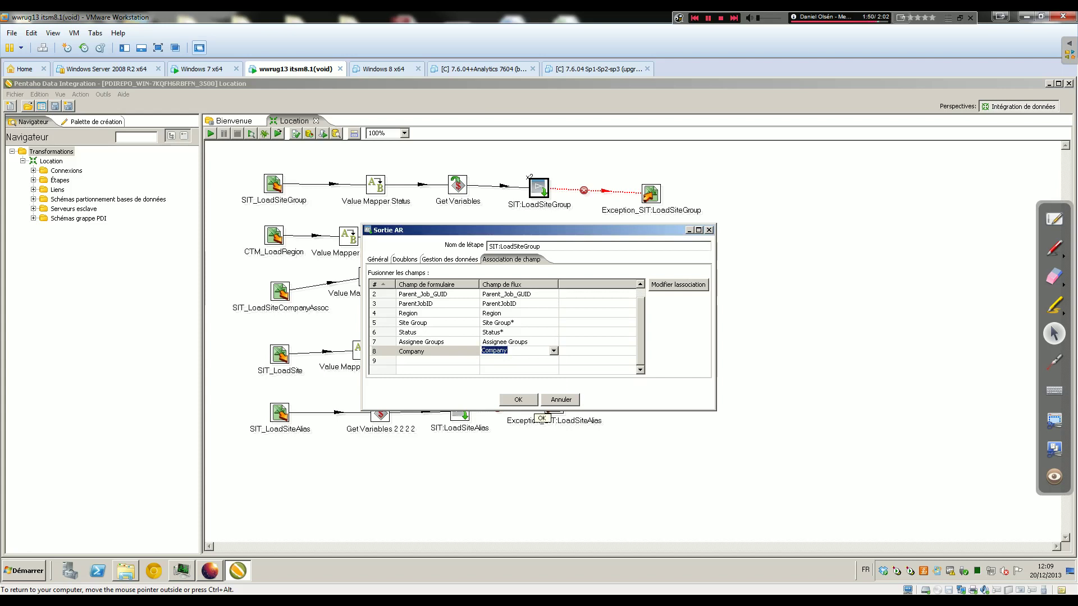
left_click(518, 399)
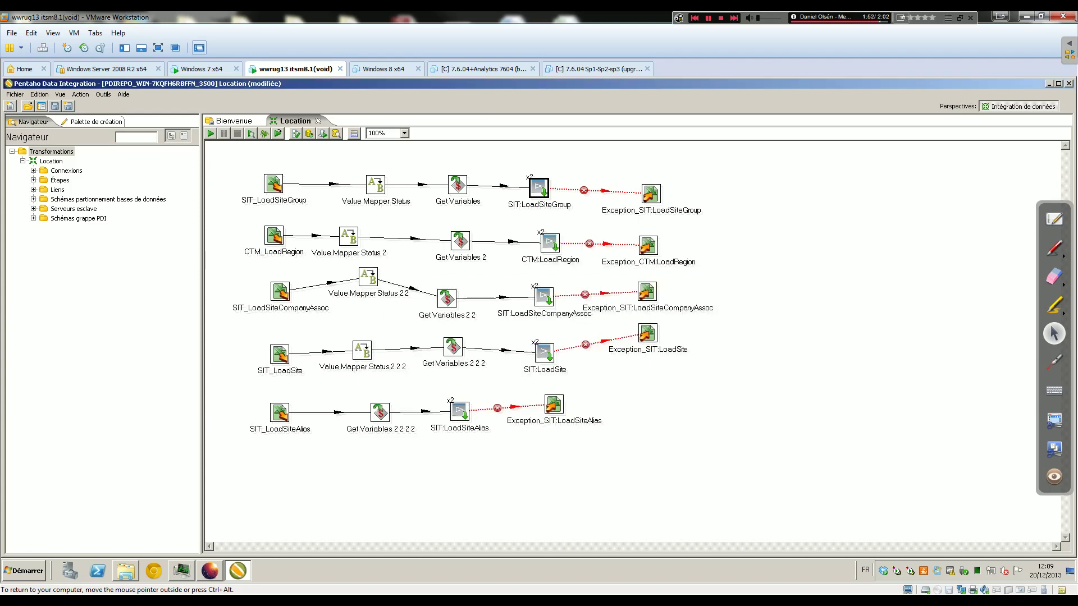
Compare the JobCompany variable in the first flow's Get Variables step with the company on the Remedy job form
double_click(458, 184)
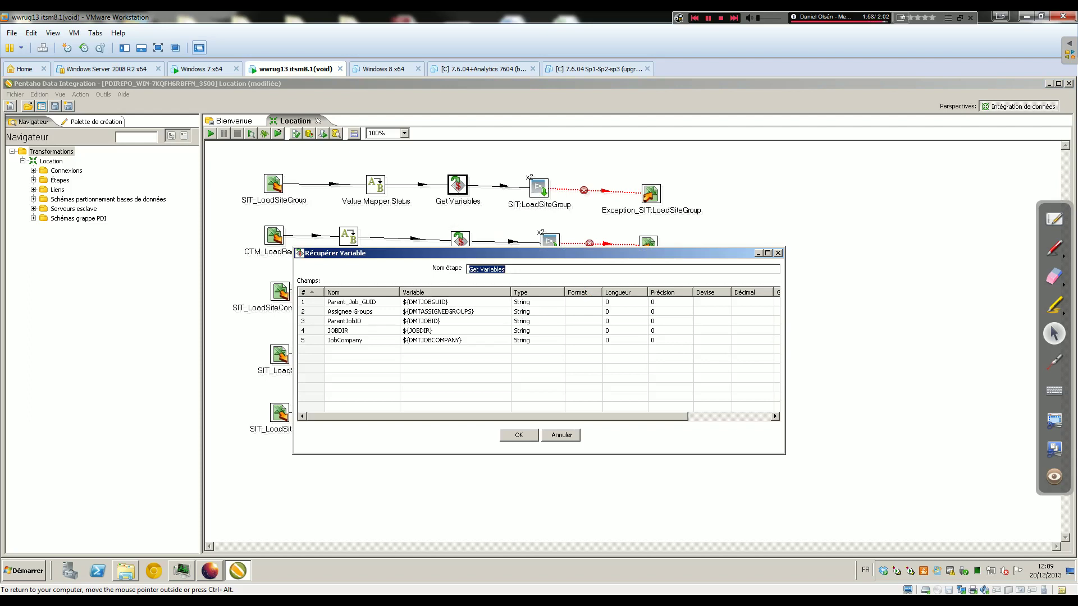
key("alt+Tab")
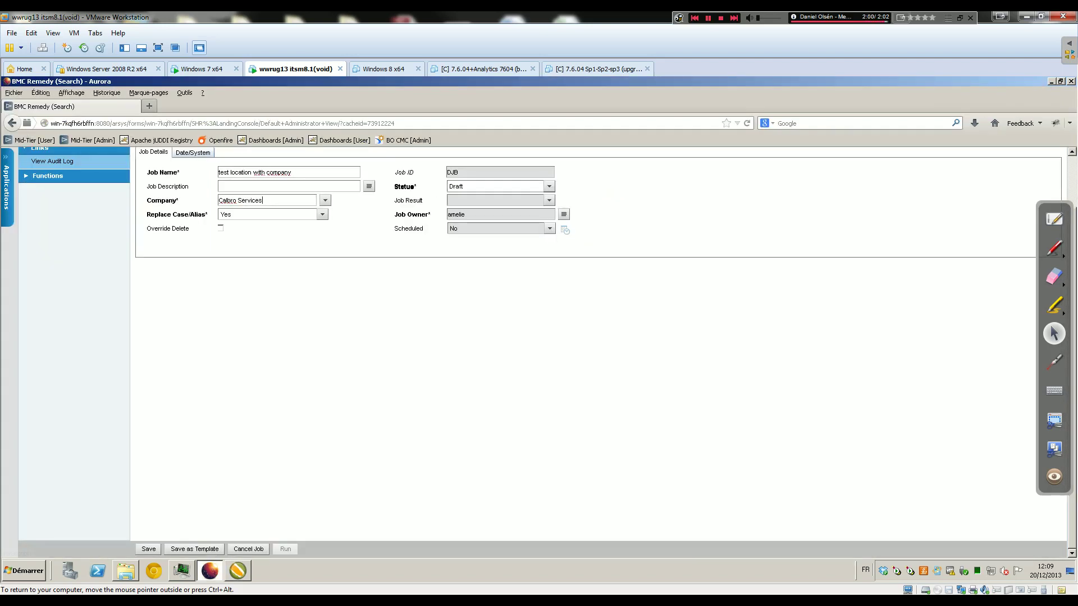
key("alt+Tab")
key("Escape")
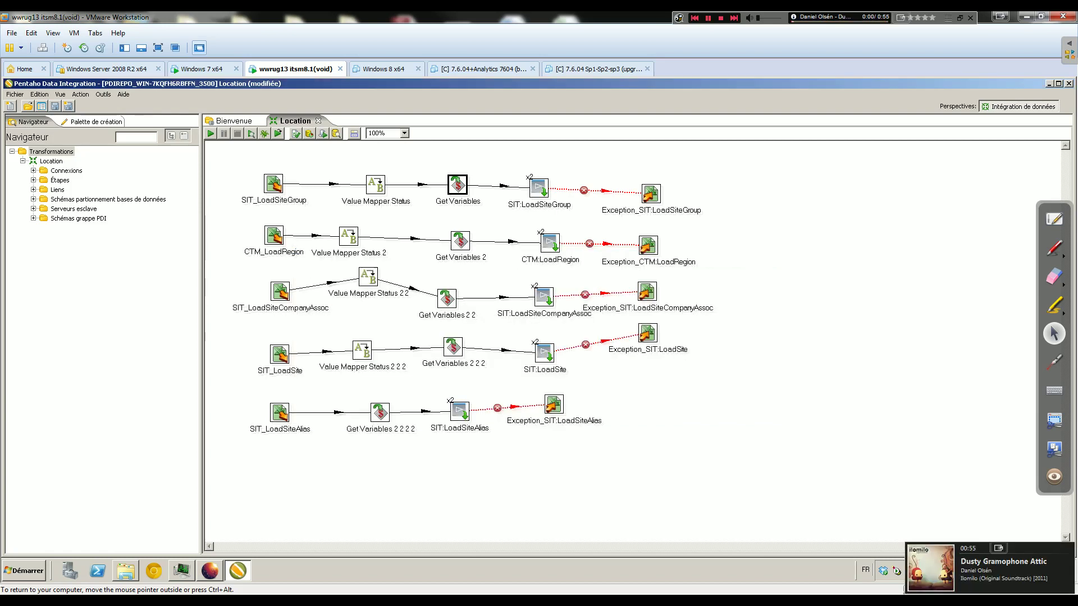
Review the field mapping of the SIT:LoadSiteGroup AR output and close its settings
left_click(539, 188)
double_click(539, 188)
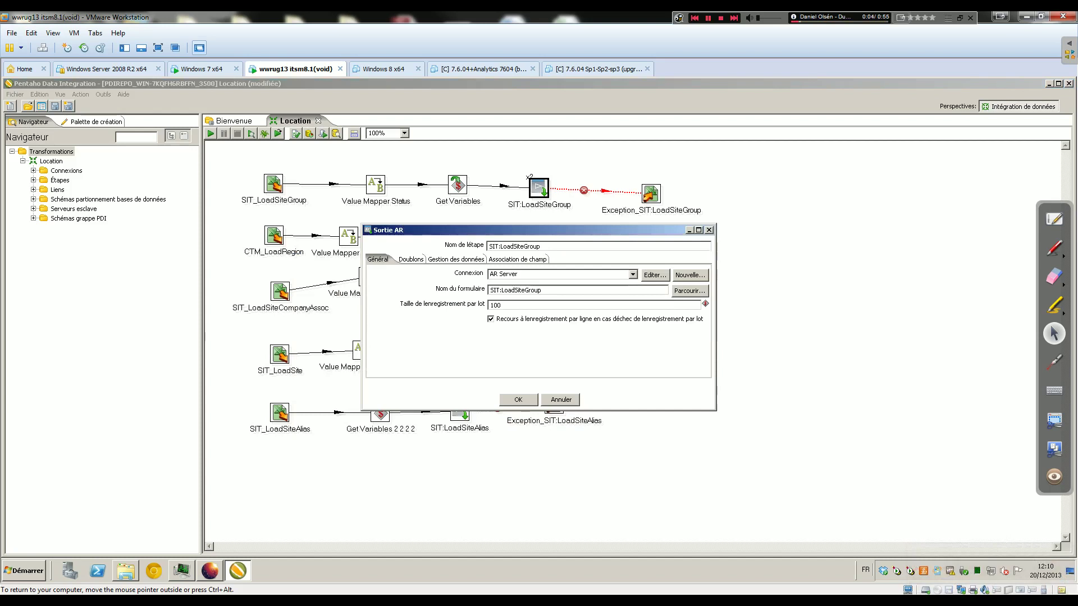
left_click(517, 259)
left_click(518, 400)
key("Return")
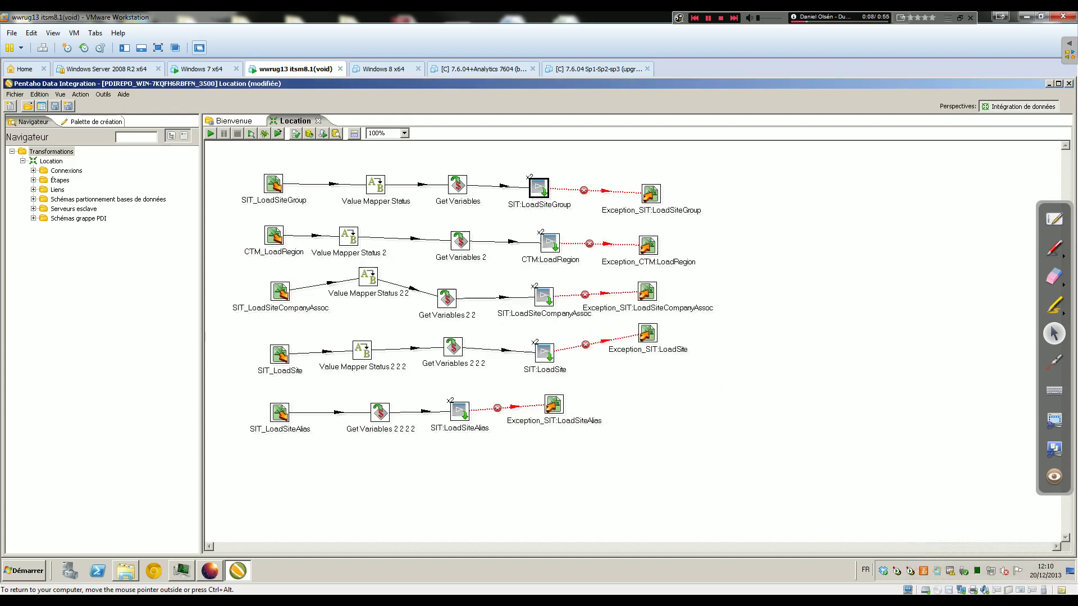
Insert a field named Company before Region* in the CTM_LoadRegion Excel input's field list
double_click(274, 236)
left_click(304, 273)
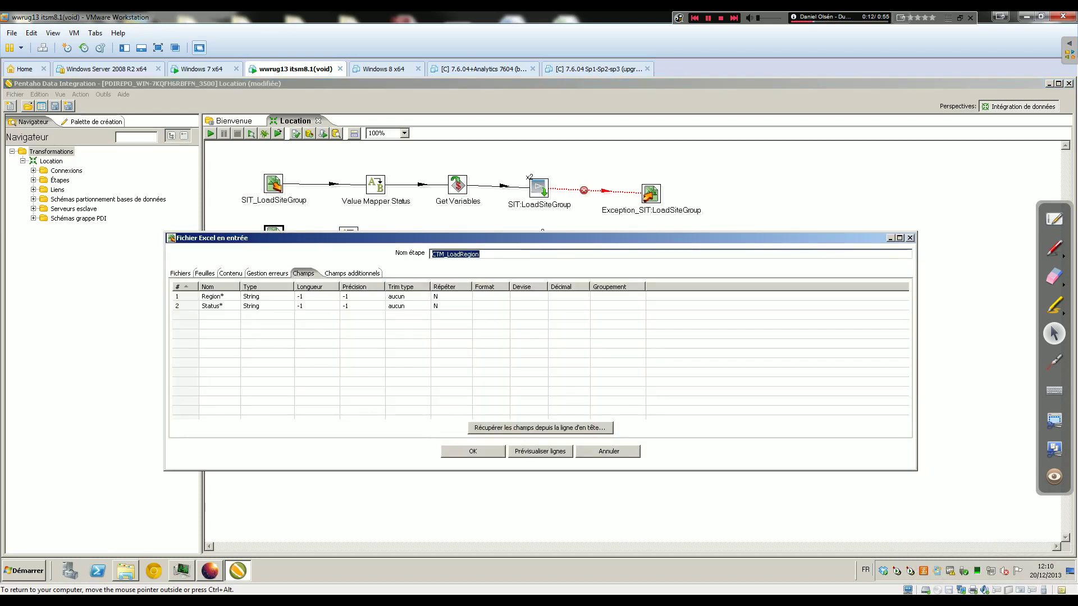
right_click(189, 295)
left_click(217, 302)
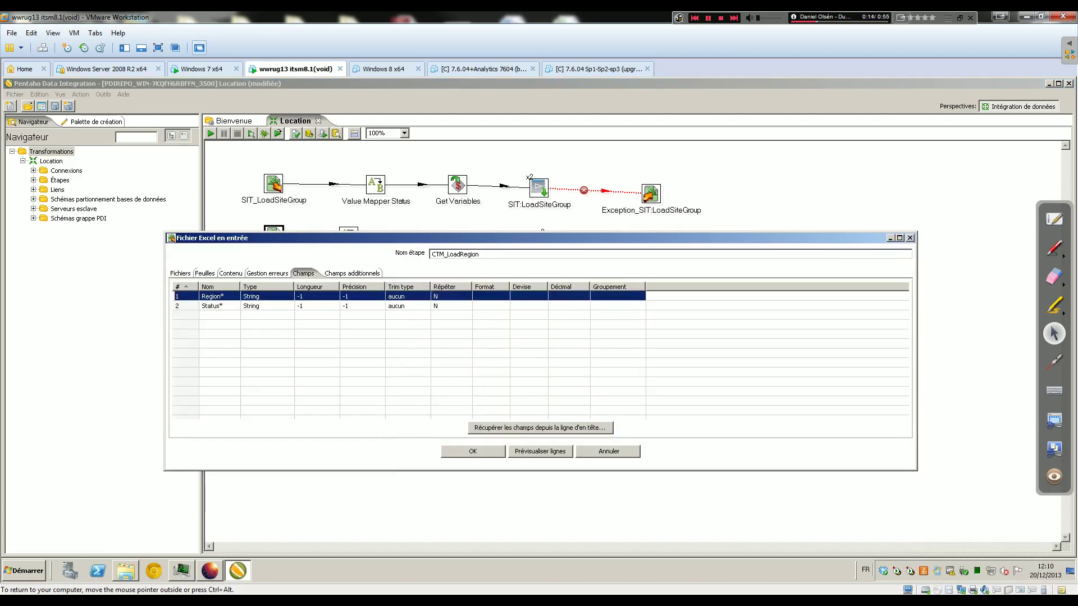
right_click(190, 297)
left_click(186, 297)
left_click(185, 306)
right_click(186, 296)
left_click(225, 300)
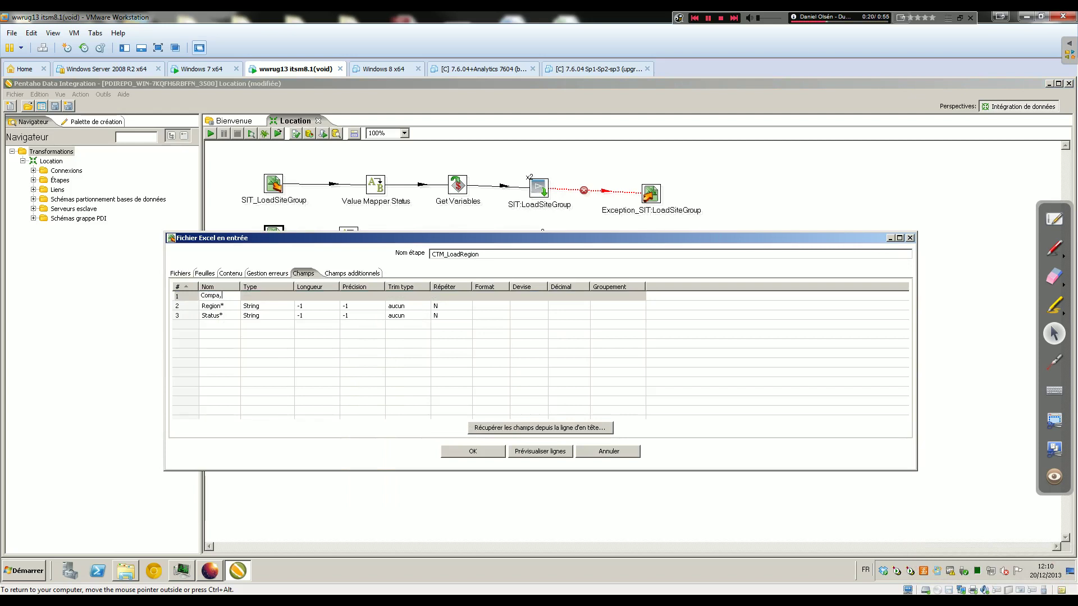
type("ny")
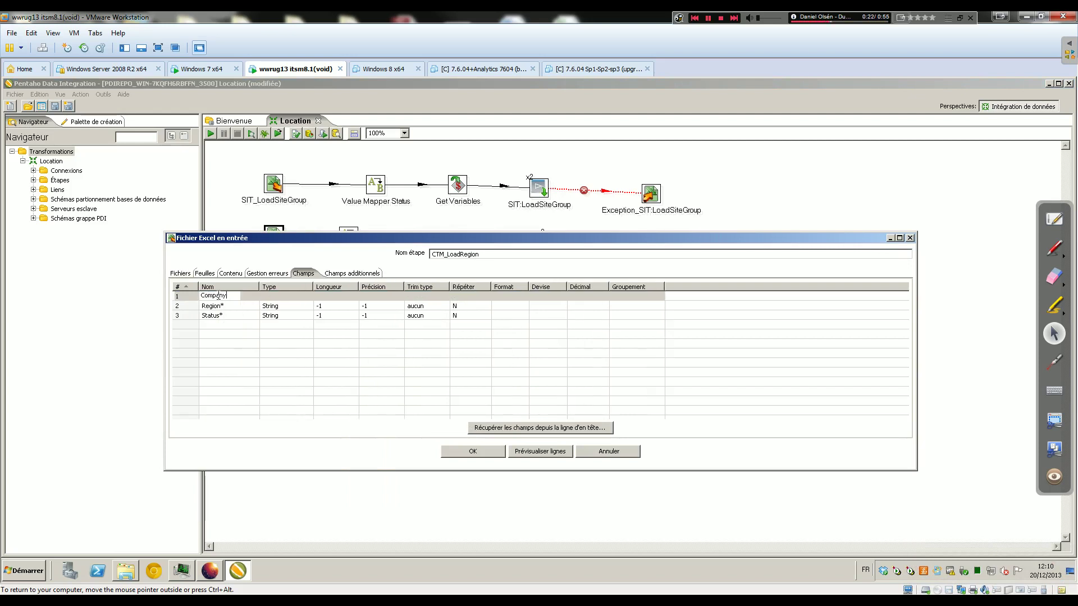
Define the CTM_LoadRegion Company field as String with length -1, precision 1-, trim type aucun and repeat N, and accept it
key("Tab")
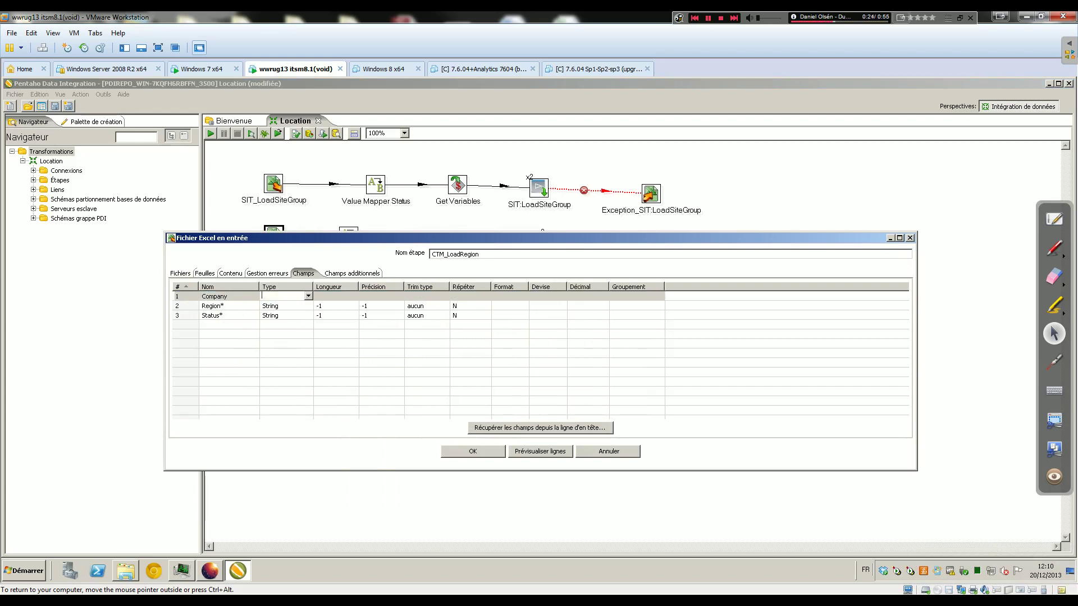
left_click(308, 296)
left_click(281, 312)
key("Tab")
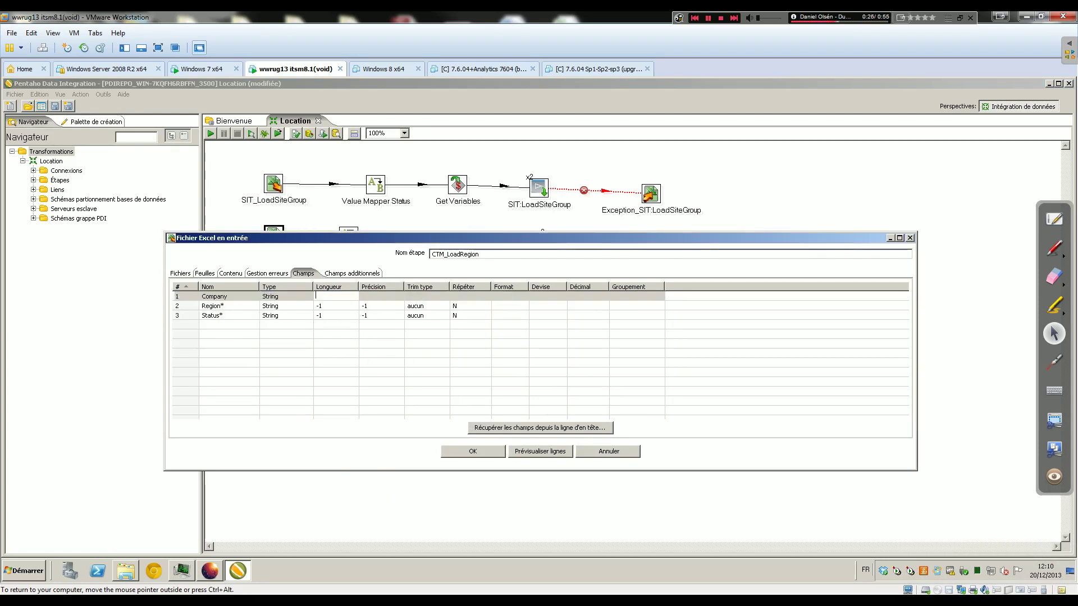
key("Tab")
type("1")
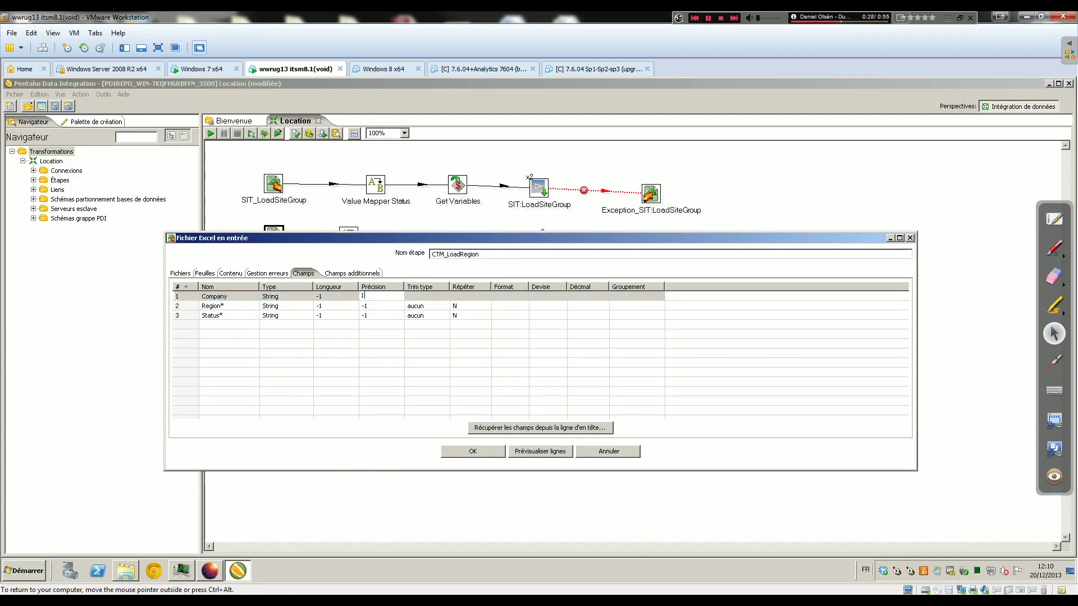
type("-")
key("Tab")
left_click(444, 296)
left_click(417, 304)
key("Tab")
left_click(470, 353)
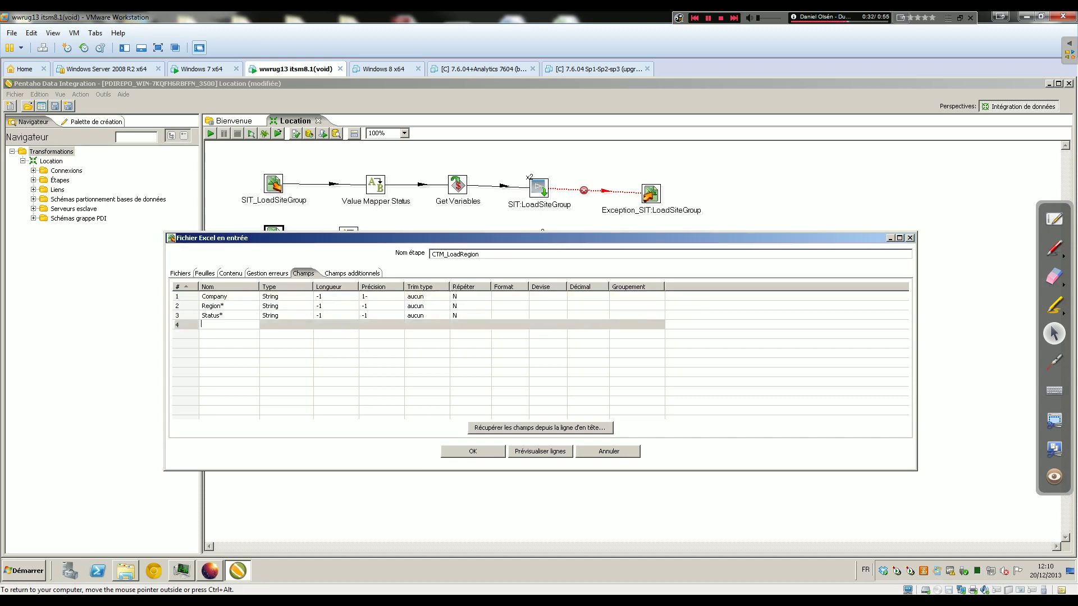
left_click(472, 451)
In the CTM:LoadRegion AR output, map the form's Company field to the Company stream field instead of JobCompany
left_click(551, 243)
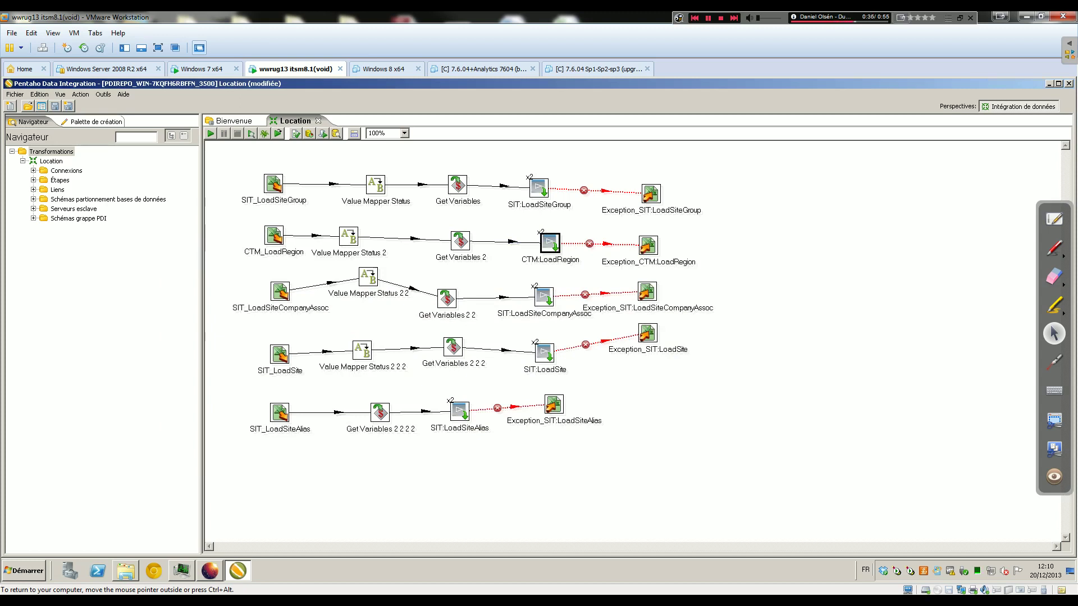
double_click(550, 243)
left_click(517, 259)
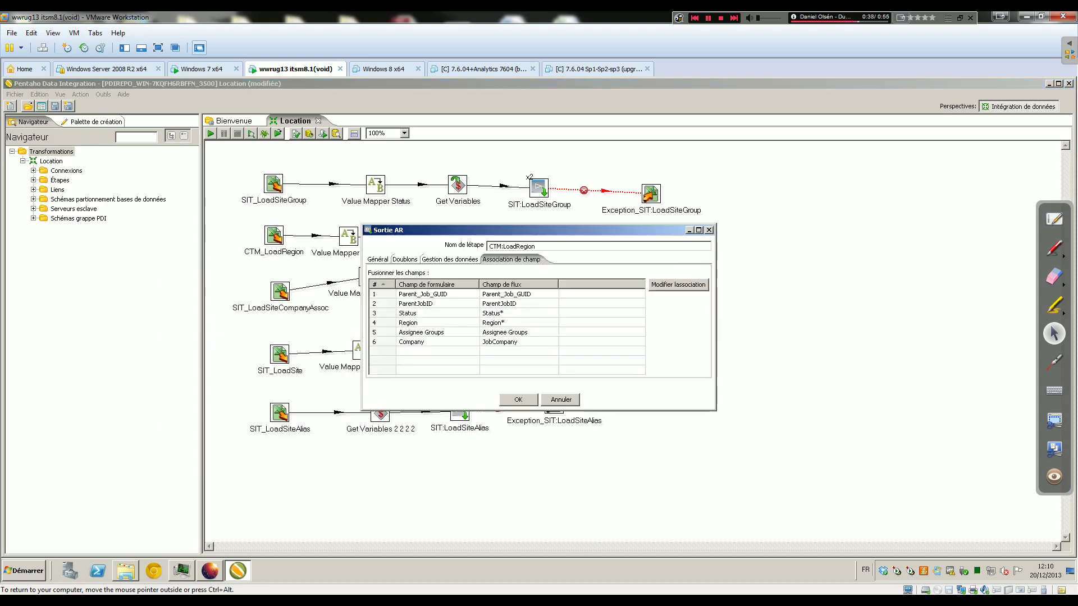
left_click(517, 342)
left_click(554, 341)
left_click(553, 341)
left_click(554, 342)
scroll(516, 357, "up", 1)
left_click(500, 357)
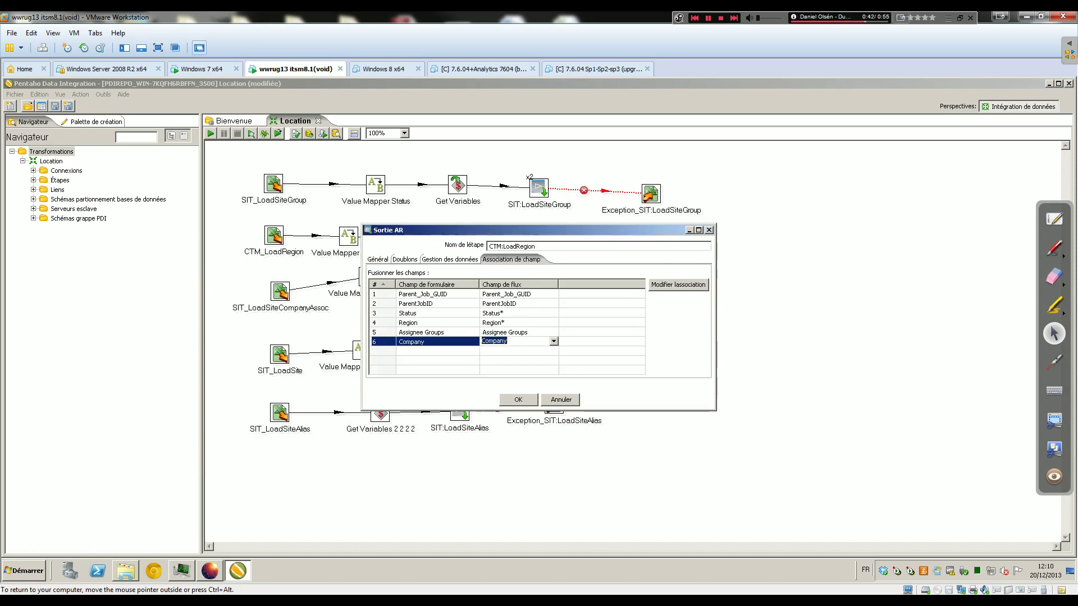
key("Return")
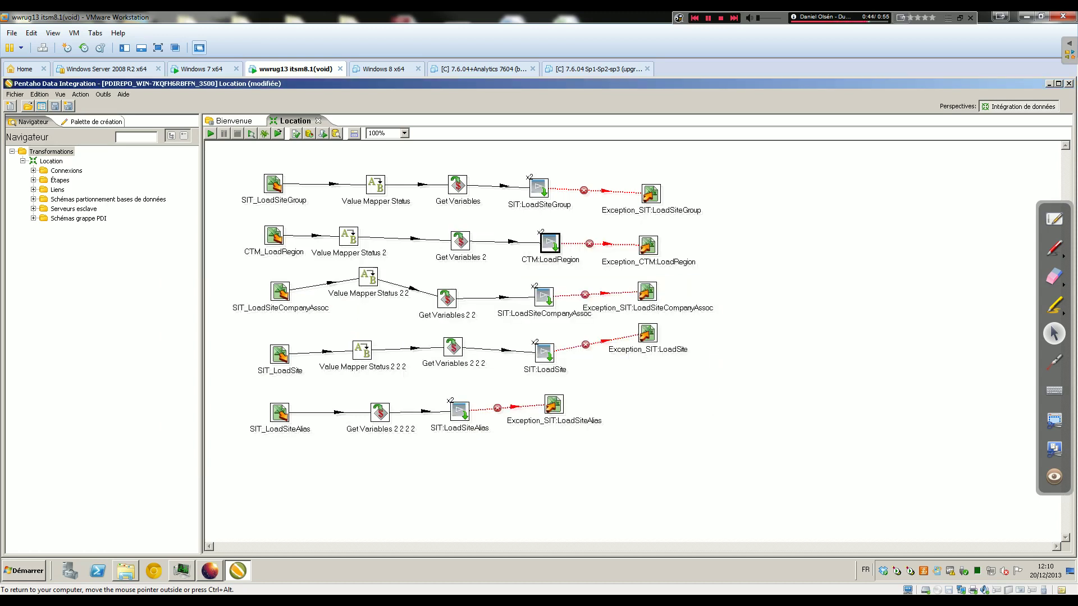
Insert a field named Company before Site* in the SIT_LoadSiteCompanyAssoc Excel input's field list
double_click(280, 292)
left_click(267, 274)
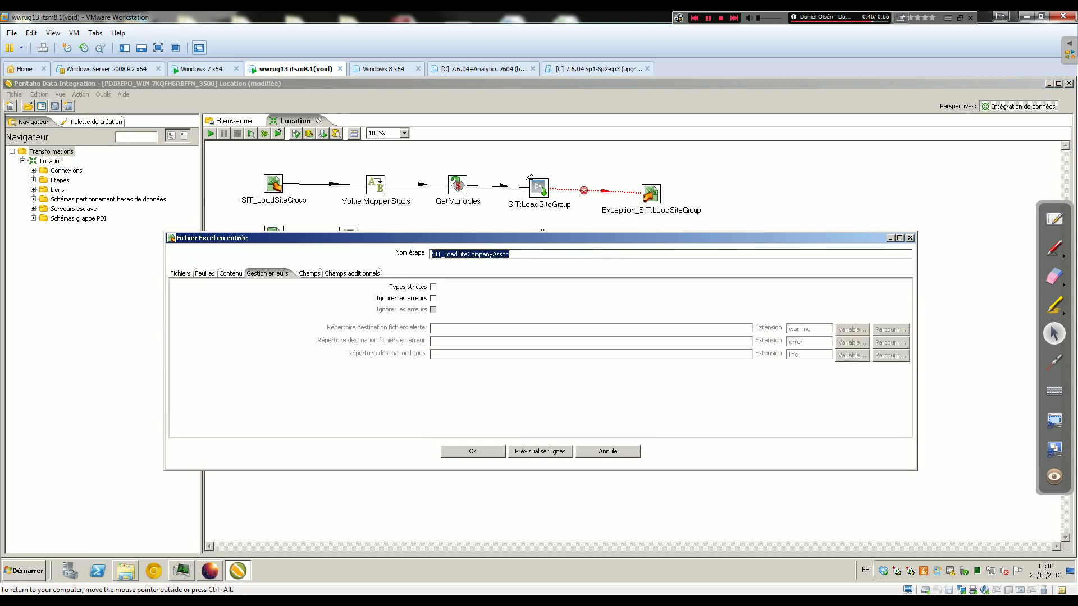
left_click(309, 273)
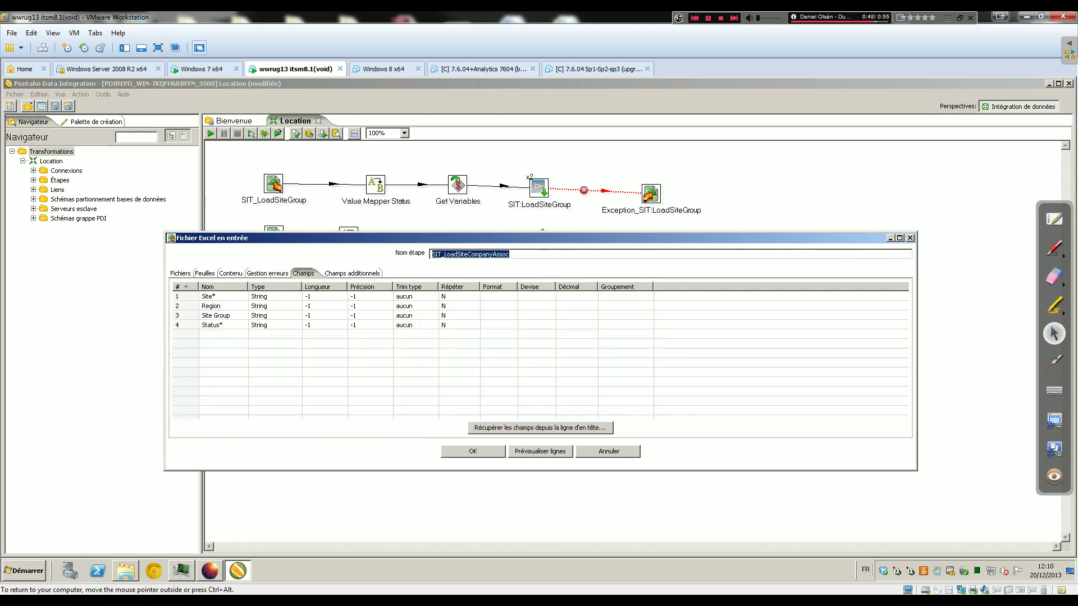
left_click(191, 296)
right_click(191, 296)
left_click(219, 298)
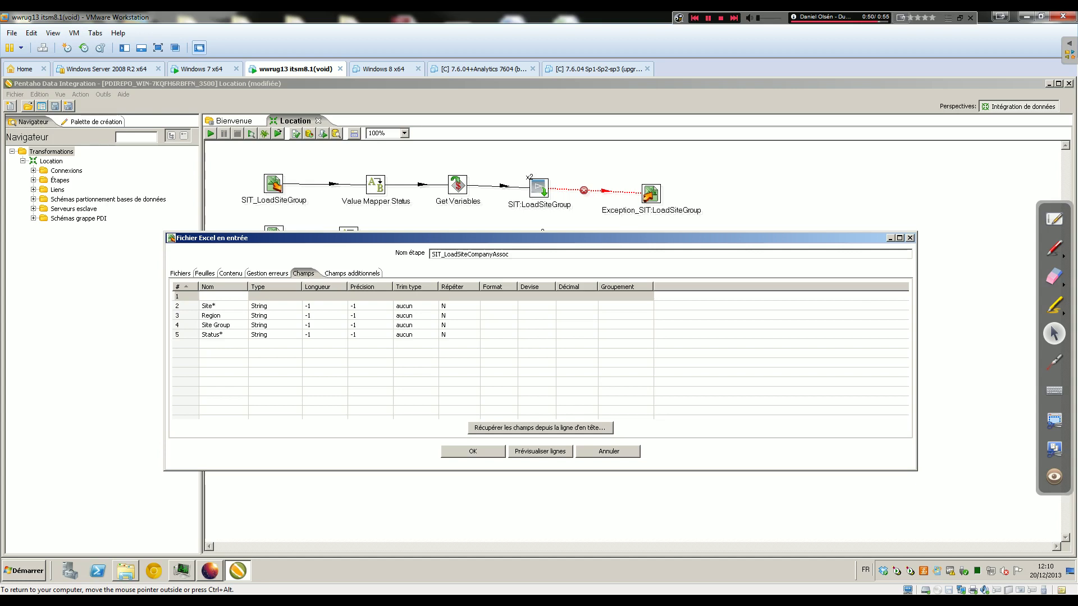
type("Company")
key("Tab")
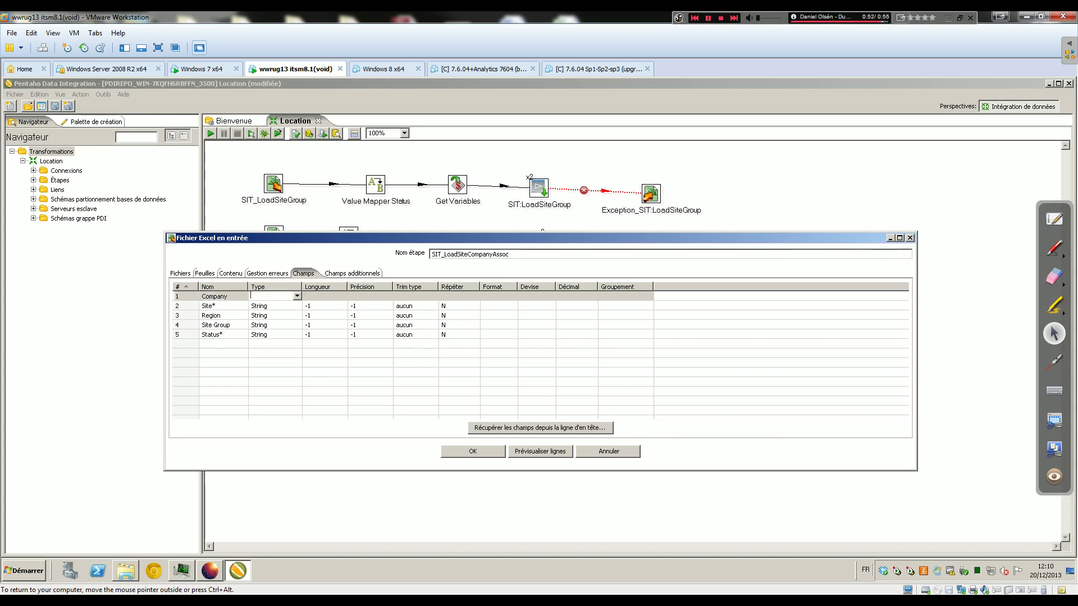
Define the SIT_LoadSiteCompanyAssoc Company field as String with length -1, precision 1-, trim type aucun and repeat N, and close the input's settings
left_click(297, 296)
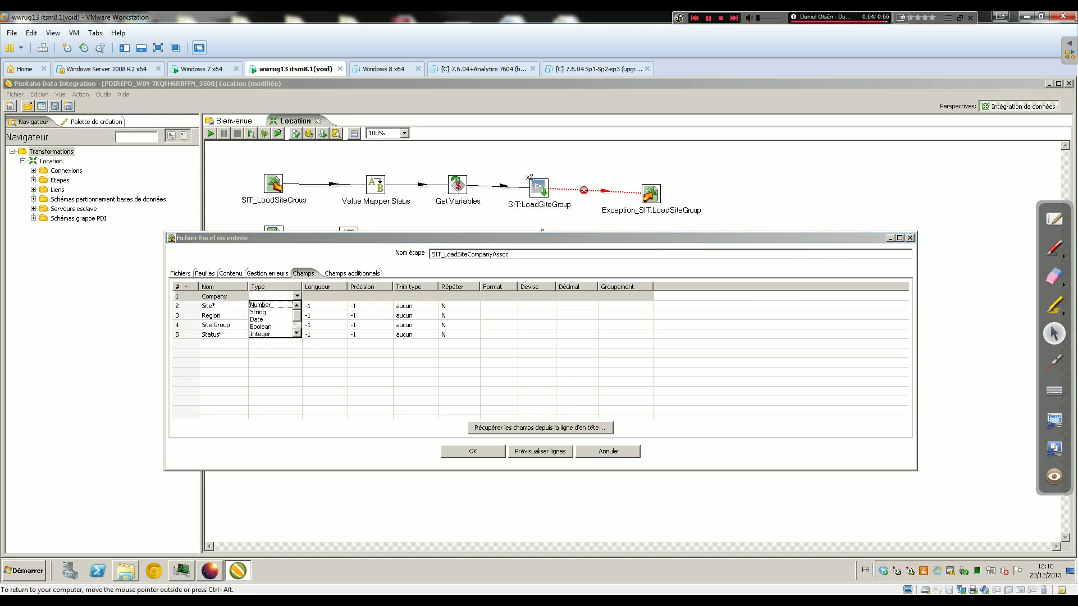
left_click(261, 312)
key("Tab")
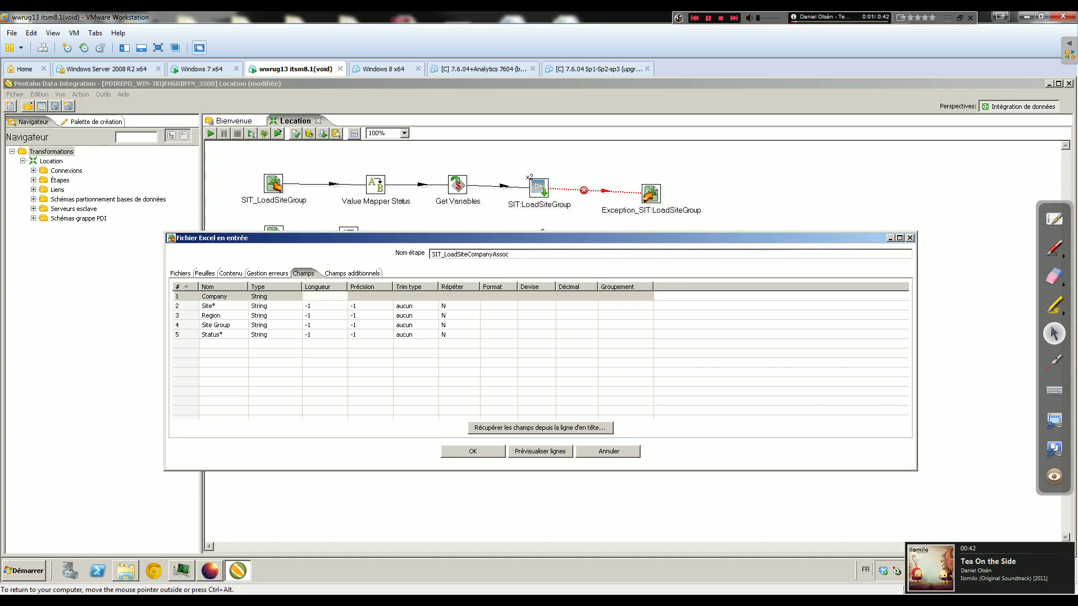
type("-1")
key("Tab")
type("-1")
key("Tab")
key("alt+Down")
key("Return")
left_click(460, 296)
type("N")
left_click(460, 344)
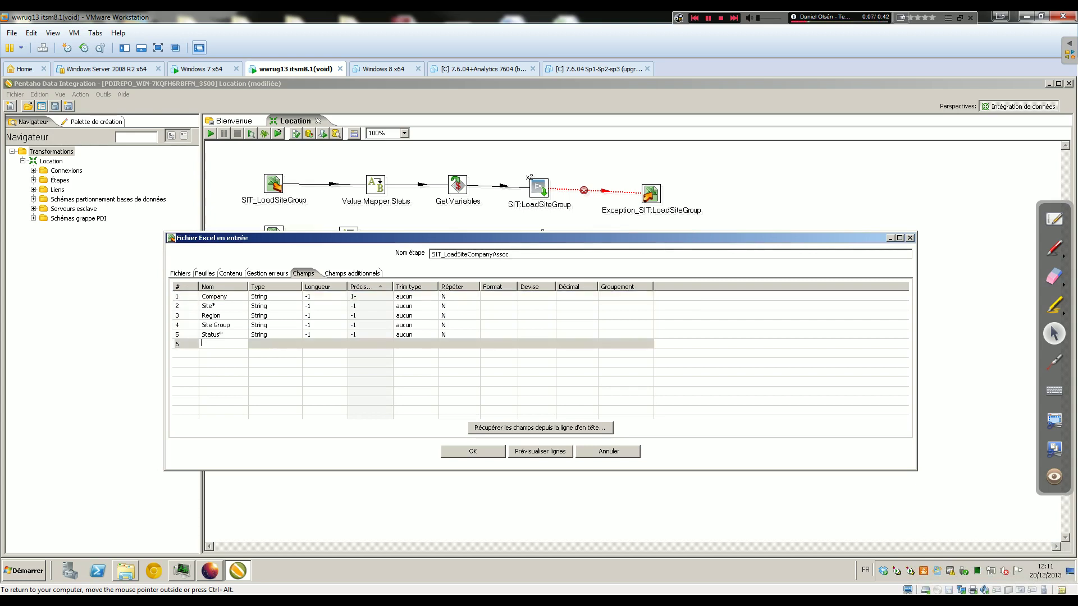
left_click(608, 452)
In the SIT:LoadSiteCompanyAssoc AR output, map the form's Company field to the Company stream field and accept the mapping
left_click(544, 297)
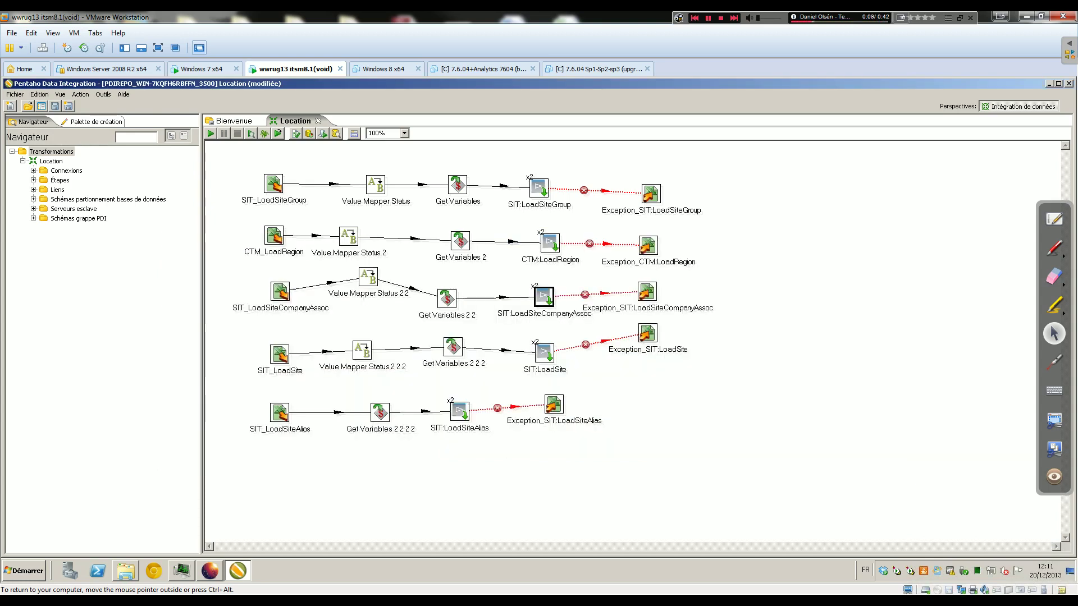
double_click(543, 297)
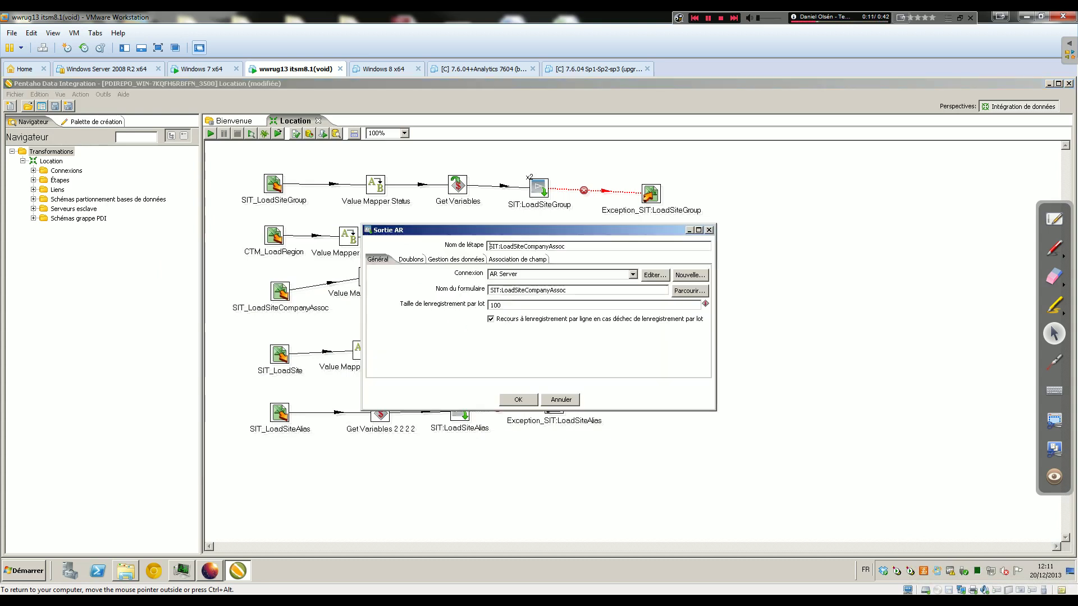
left_click(517, 259)
left_click(516, 361)
left_click(554, 360)
left_click(553, 369)
left_click(553, 369)
left_click(509, 376)
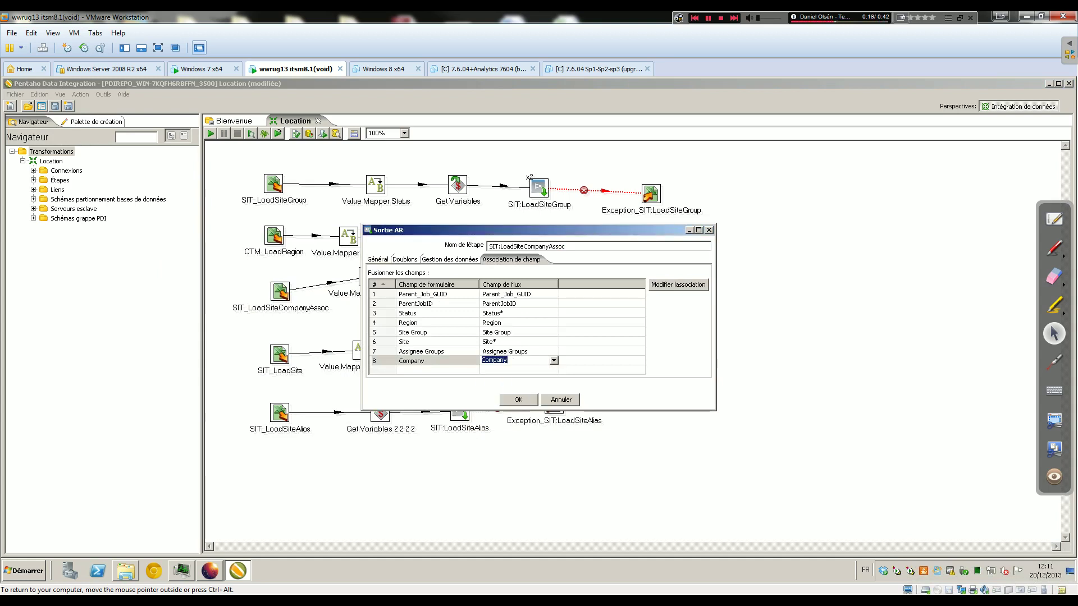
key("Tab")
key("Return")
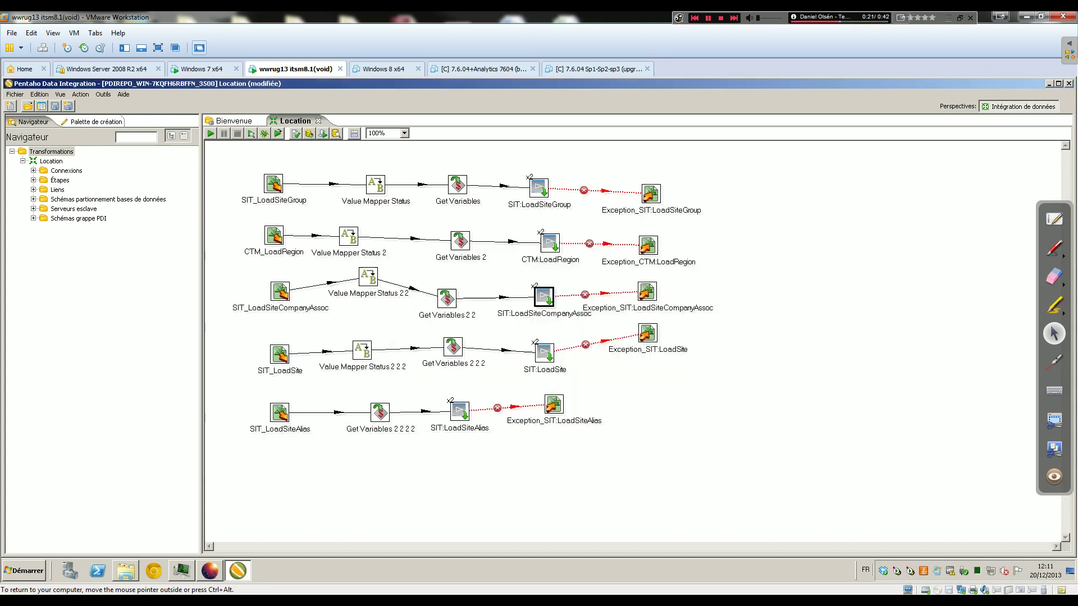
Save the Location transformation and switch to the new BMC Remedy job in the Aurora browser
key("ctrl+s")
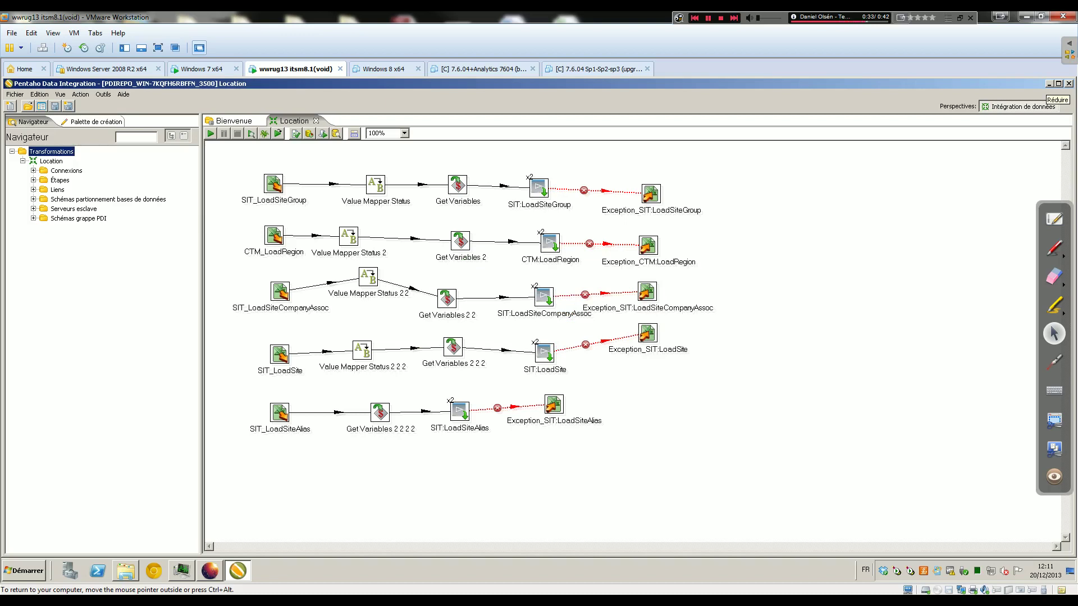
left_click(1048, 83)
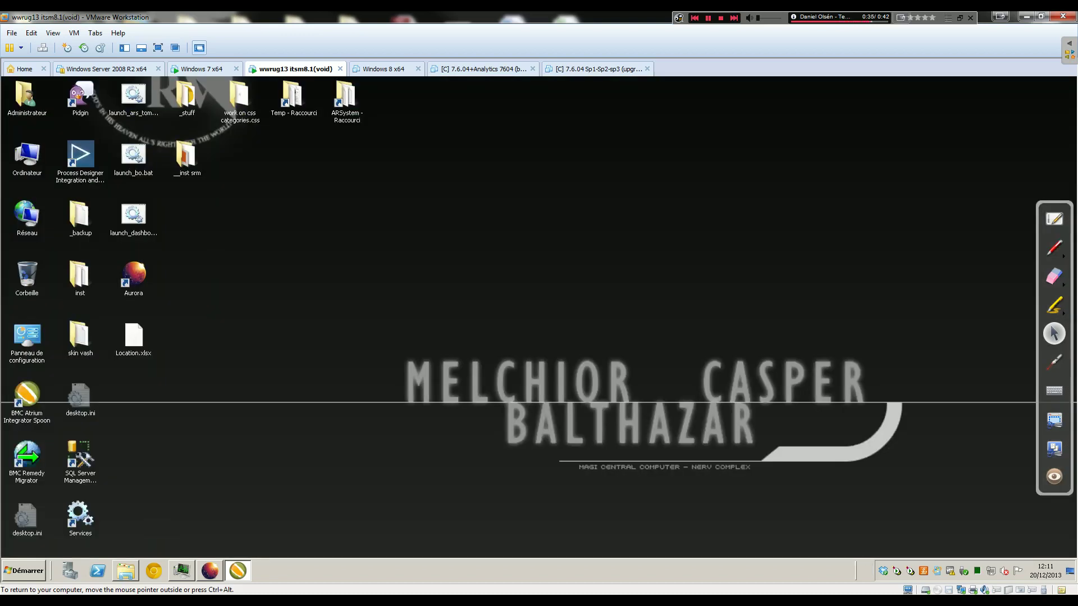
left_click(210, 570)
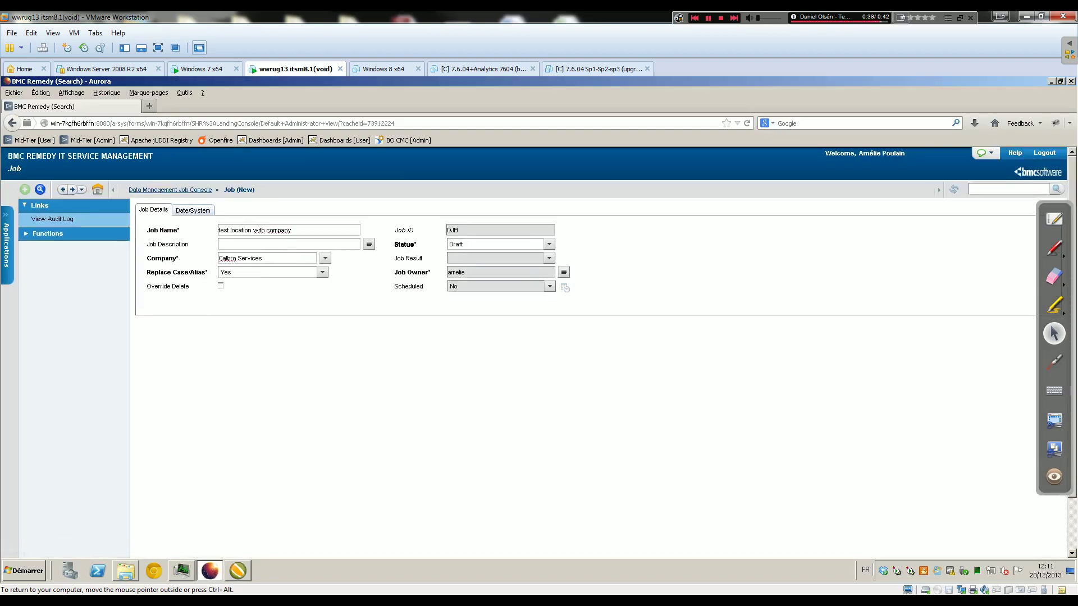
Save the job "test location with company" and add its steps from the BMC template Location
scroll(539, 354, "down", 3)
left_click(148, 549)
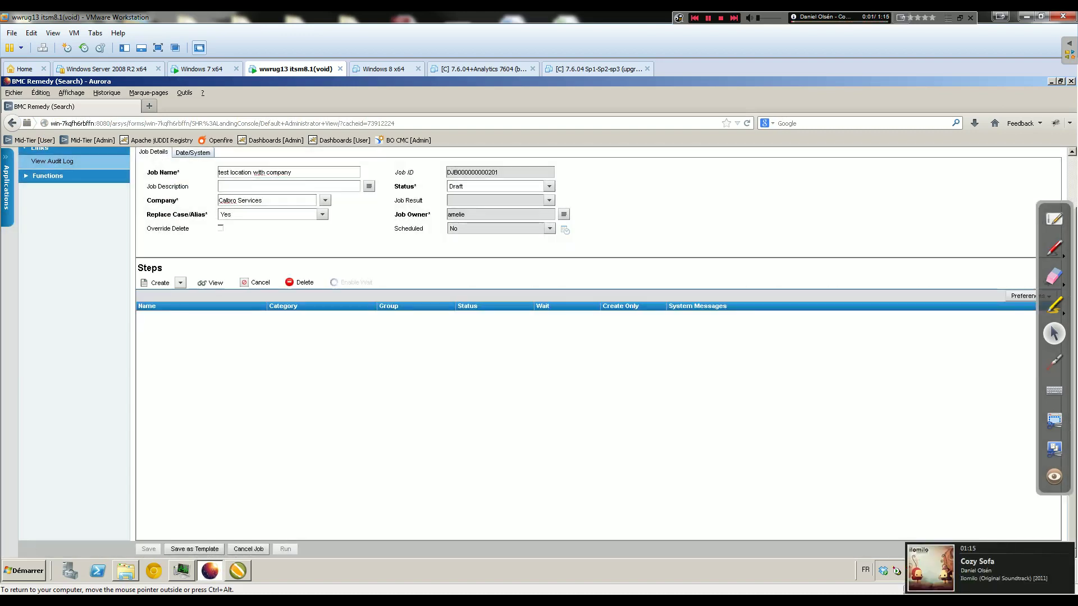
left_click(180, 282)
left_click(210, 303)
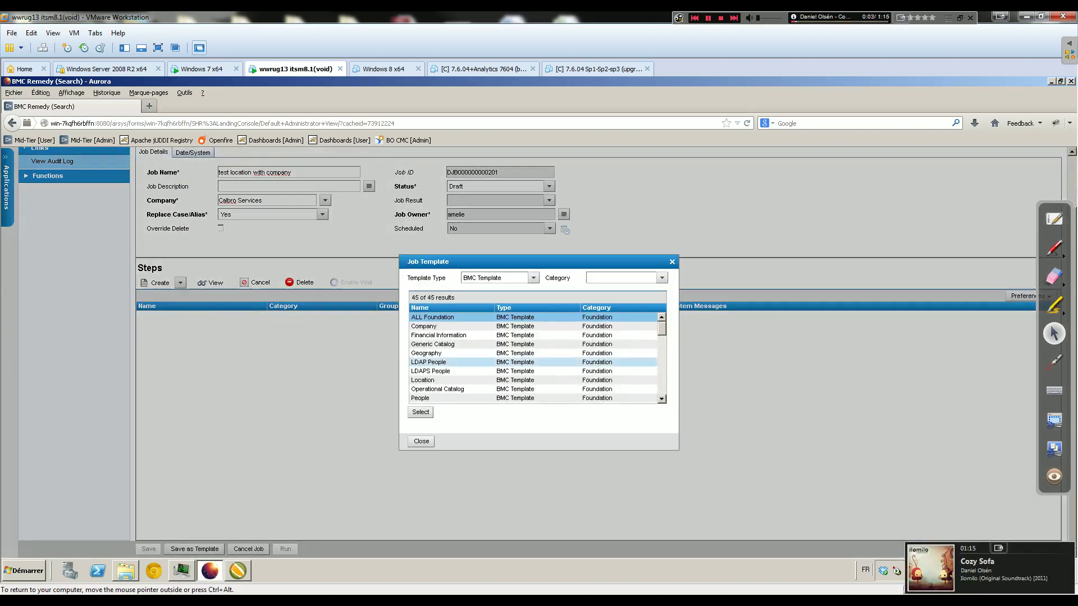
left_click(424, 380)
left_click(421, 412)
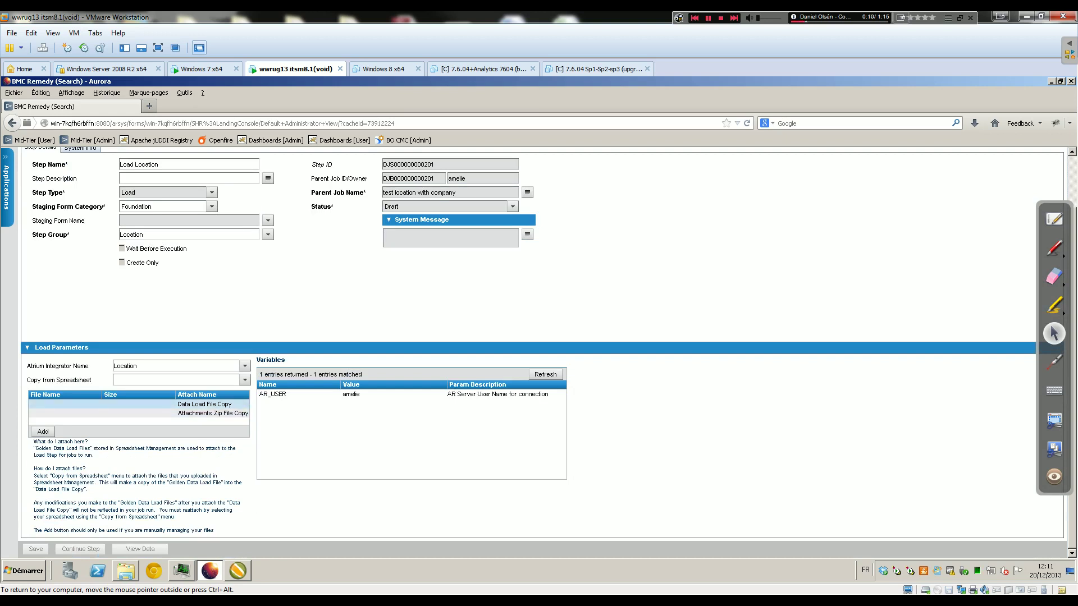
Review the Company column on the SIT_LoadSiteGroup sheet of Location.xlsx in Excel and return to the Load Location step
key("alt+Tab")
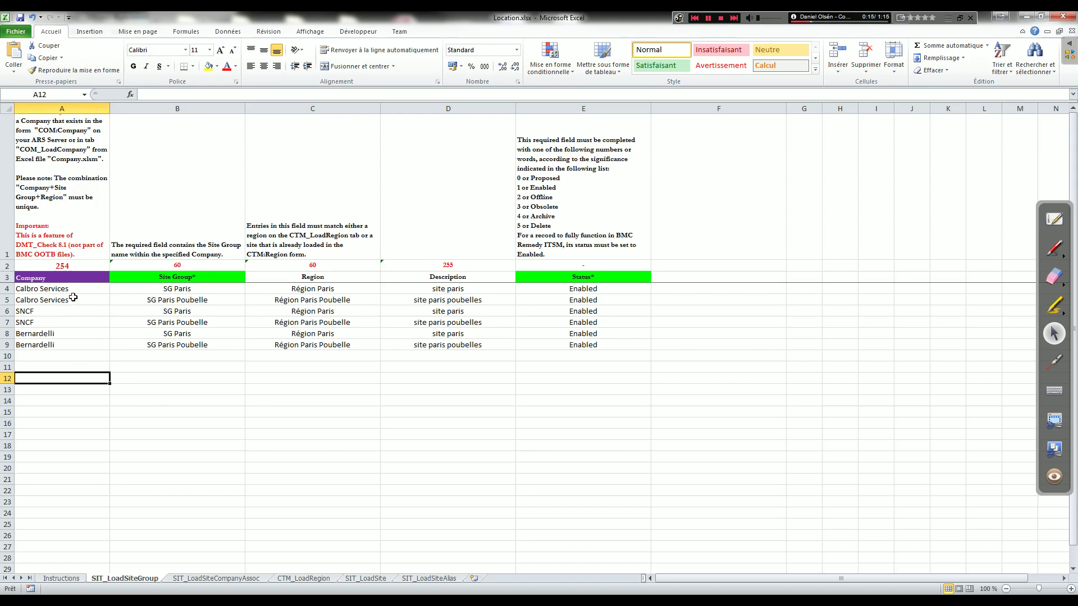
left_click_drag(67, 289, 66, 347)
left_click(65, 335)
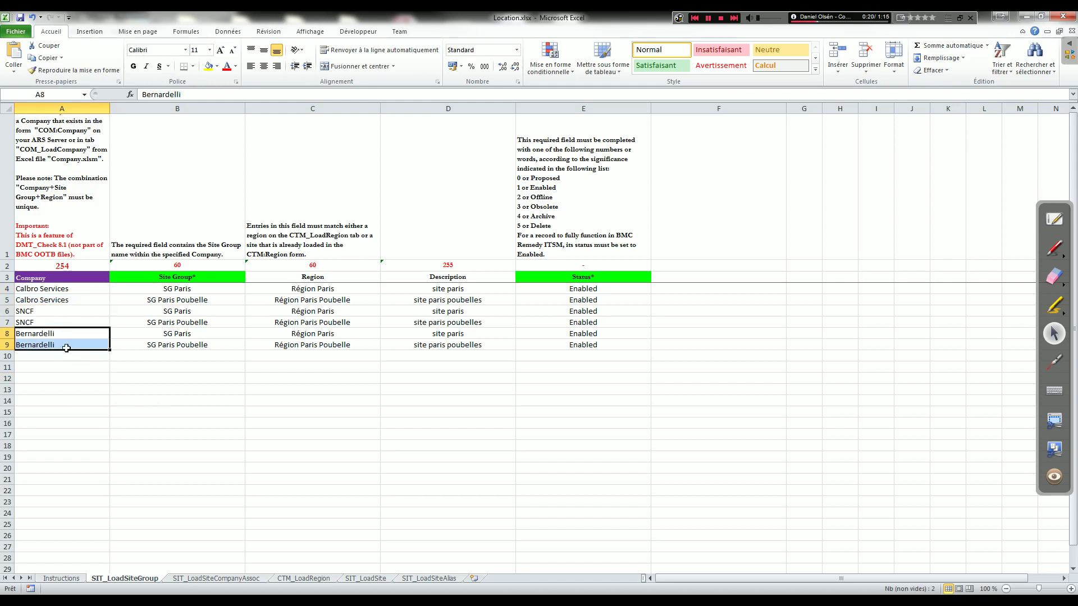
left_click(1025, 19)
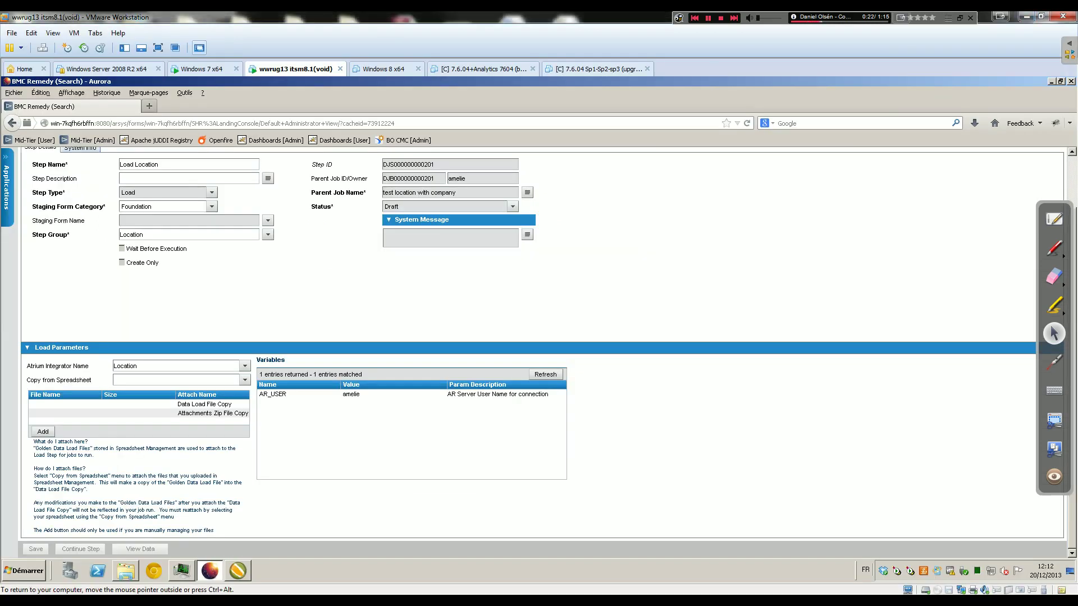
Attach Location.xlsx from the Dropbox folder "xls fondations cap\_test 8.1 with company AI" as the Load Location step's Data Load File Copy
left_click(204, 405)
left_click(43, 432)
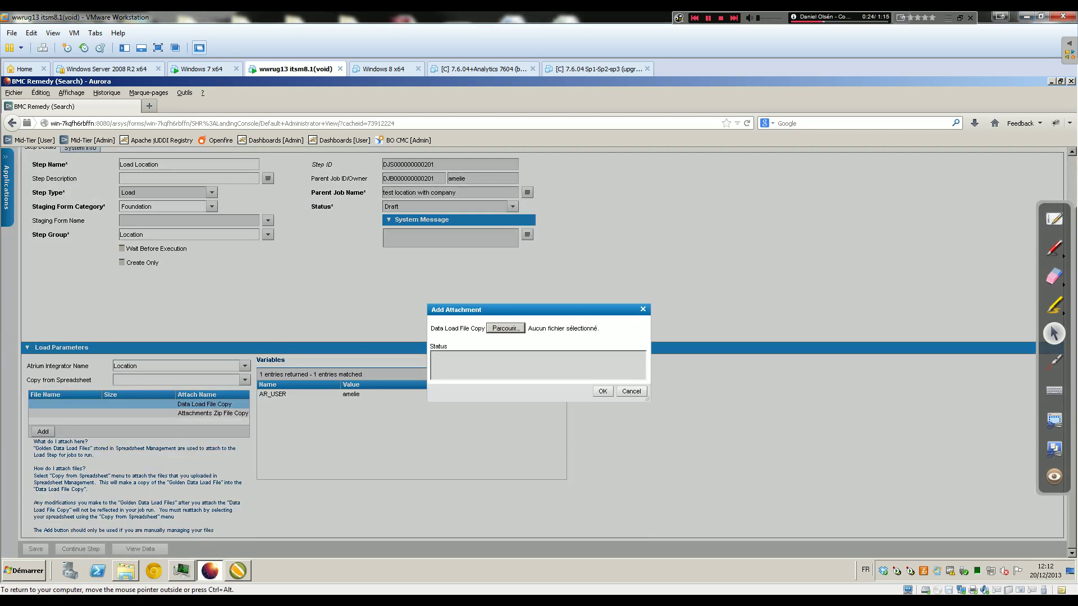
left_click(505, 328)
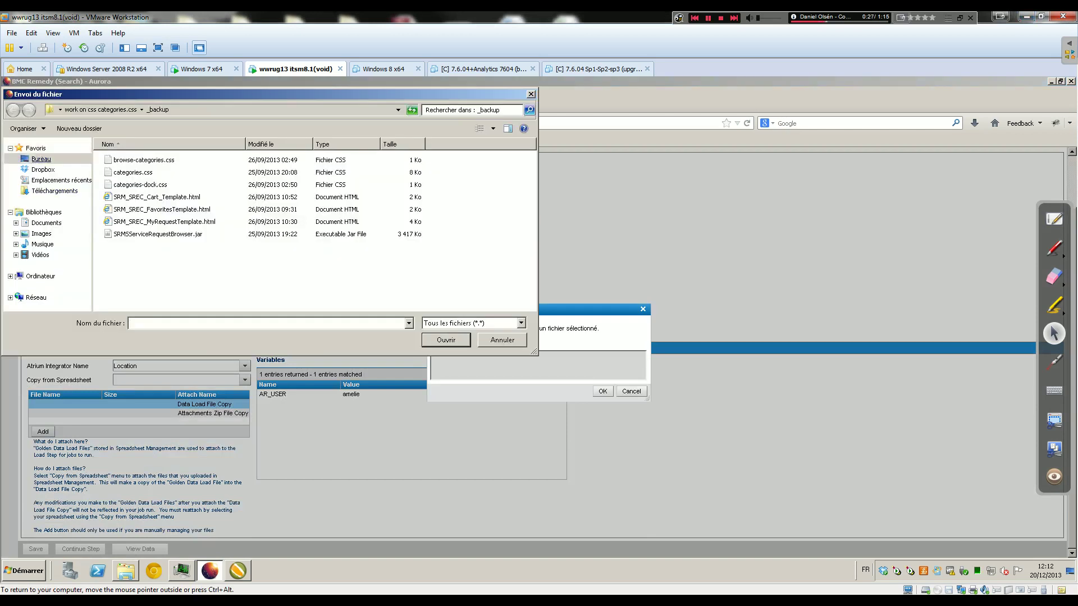
left_click(41, 159)
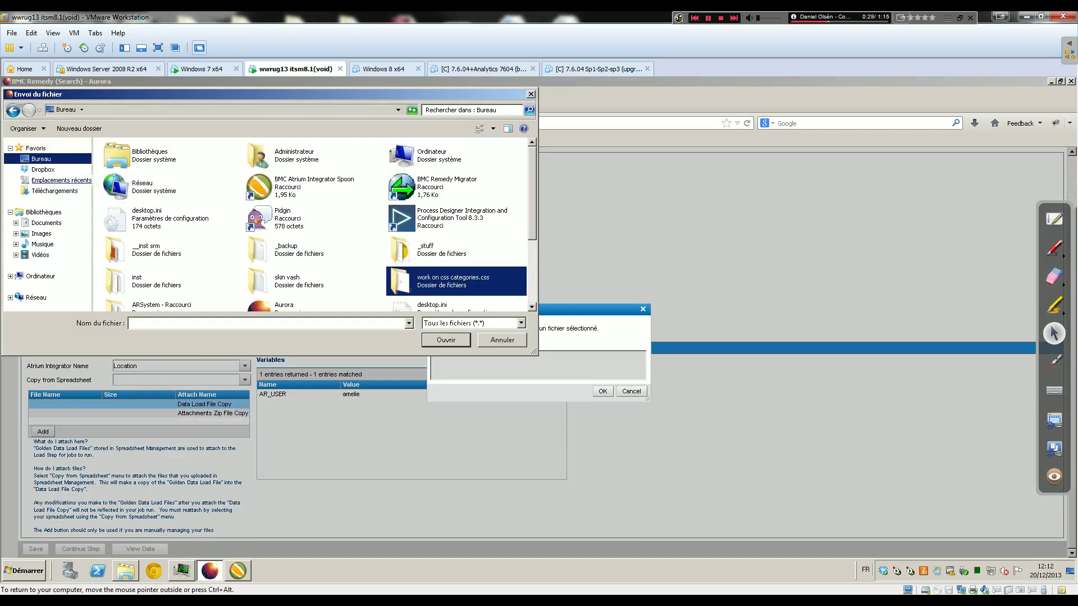
left_click(42, 170)
left_click(136, 259)
key("x")
key("Return")
left_click(121, 197)
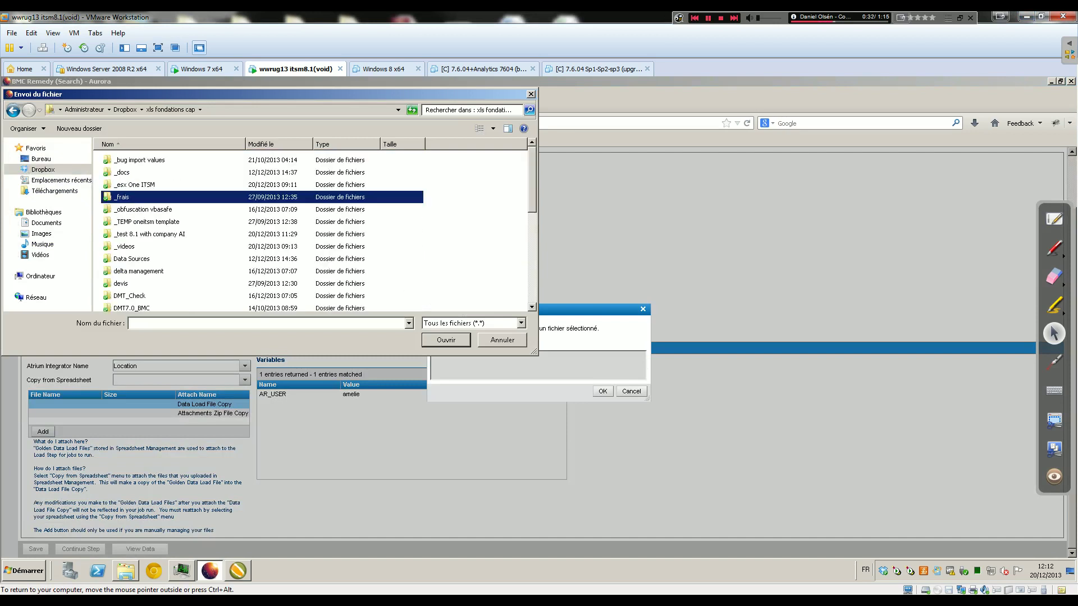
double_click(149, 234)
left_click(131, 160)
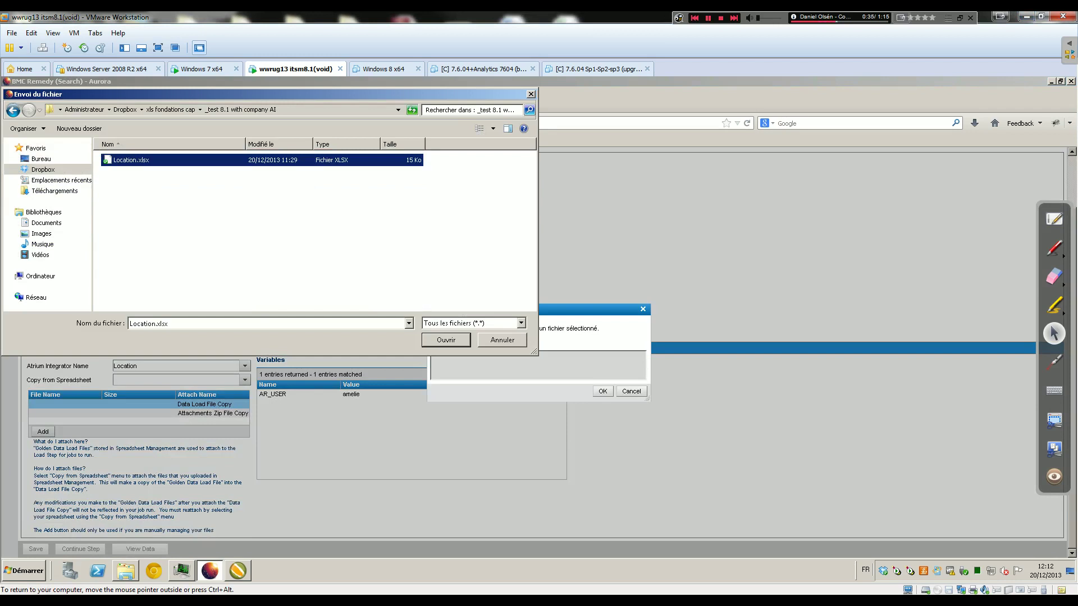
left_click(446, 340)
left_click(603, 391)
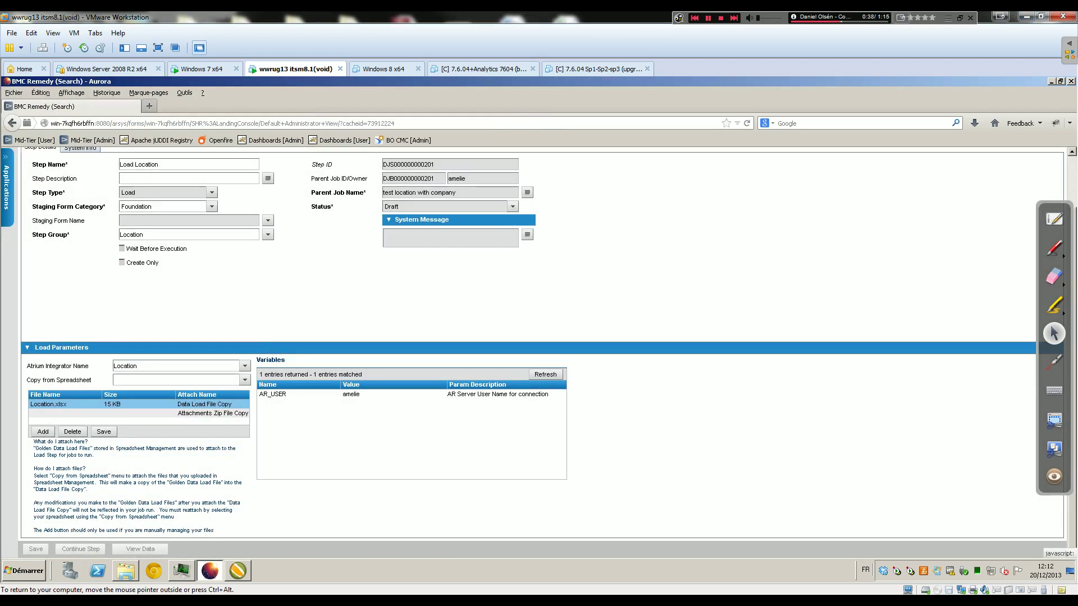
Return to the parent job, set its status to Built, save it and run it
left_click(247, 189)
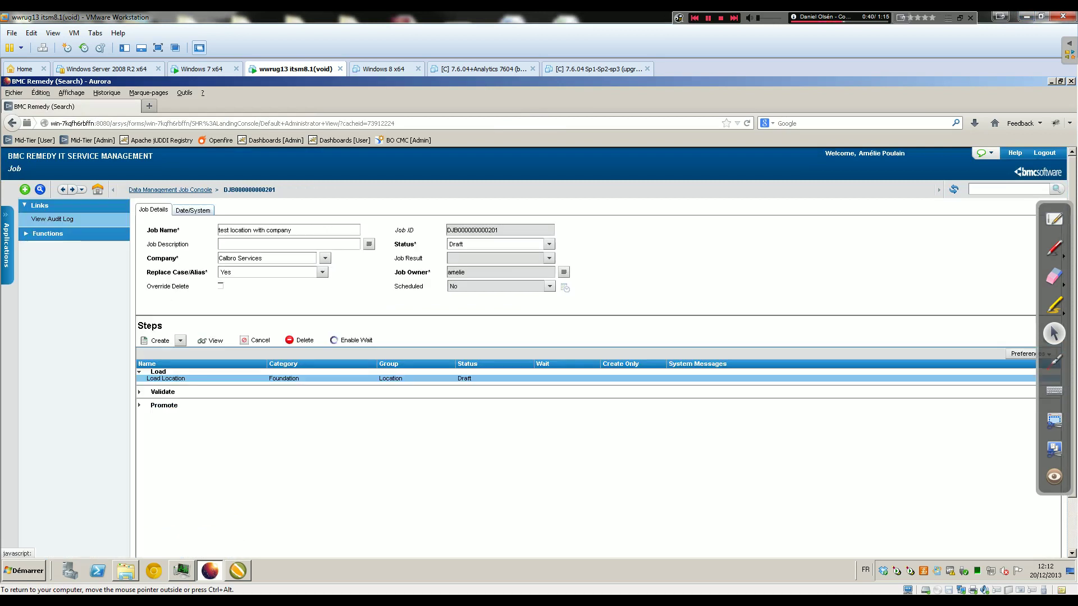
left_click(549, 245)
left_click(494, 264)
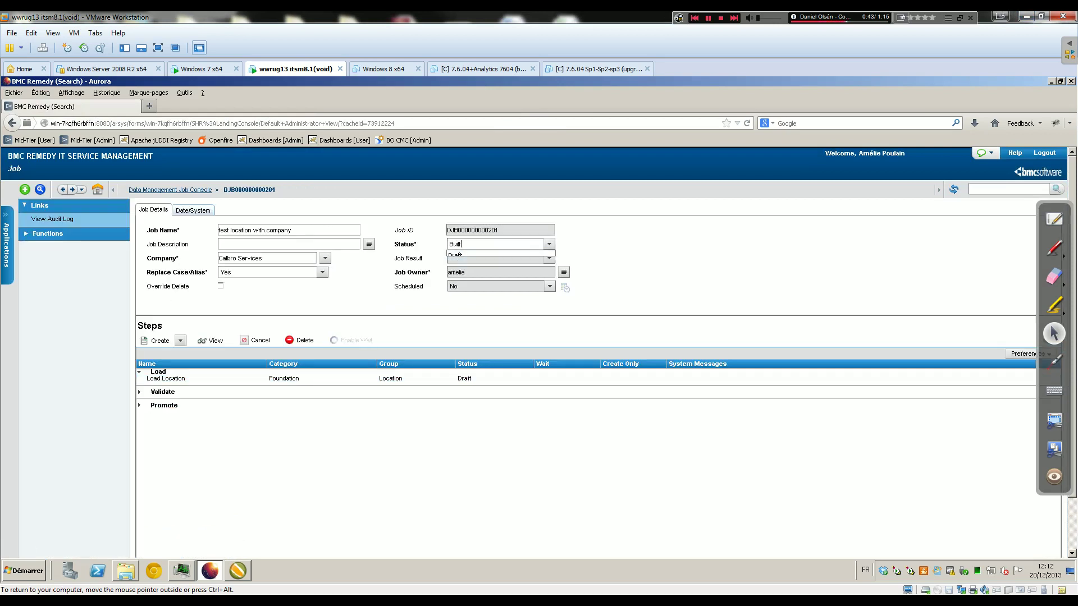
scroll(539, 352, "down", 3)
left_click(149, 549)
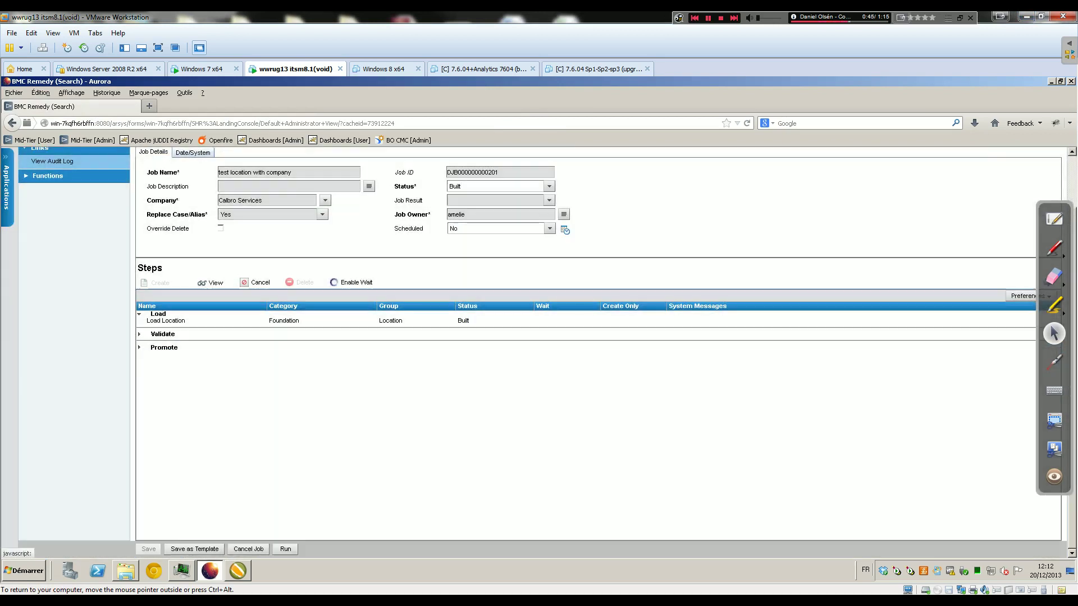
left_click(286, 549)
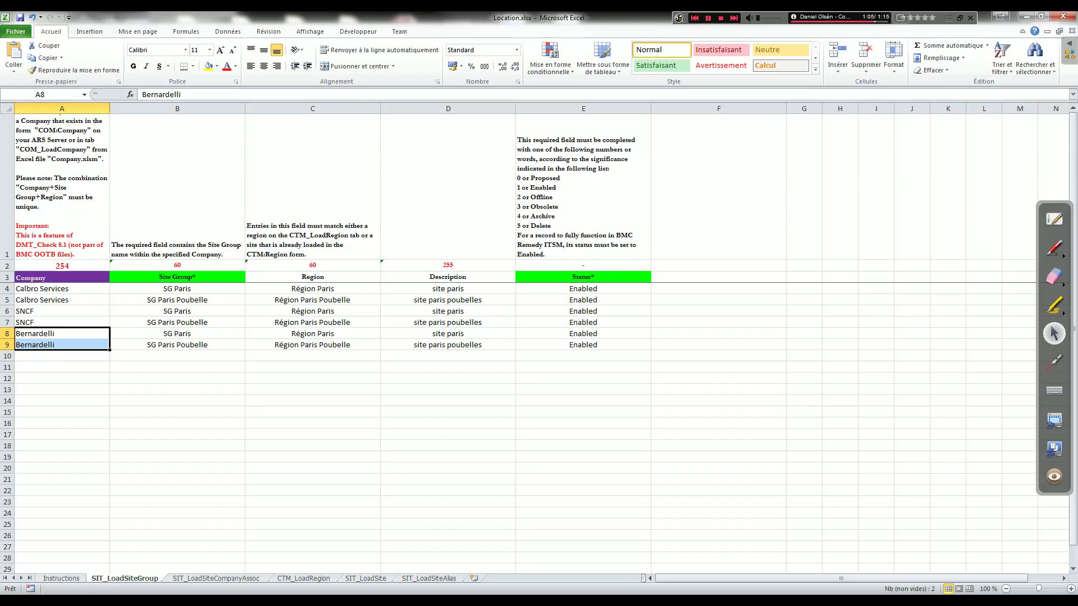
Examine the SIT_LoadSite, SIT_LoadSiteAlias and CTM_LoadRegion sheets of Location.xlsx for their columns and company values
left_click(207, 387)
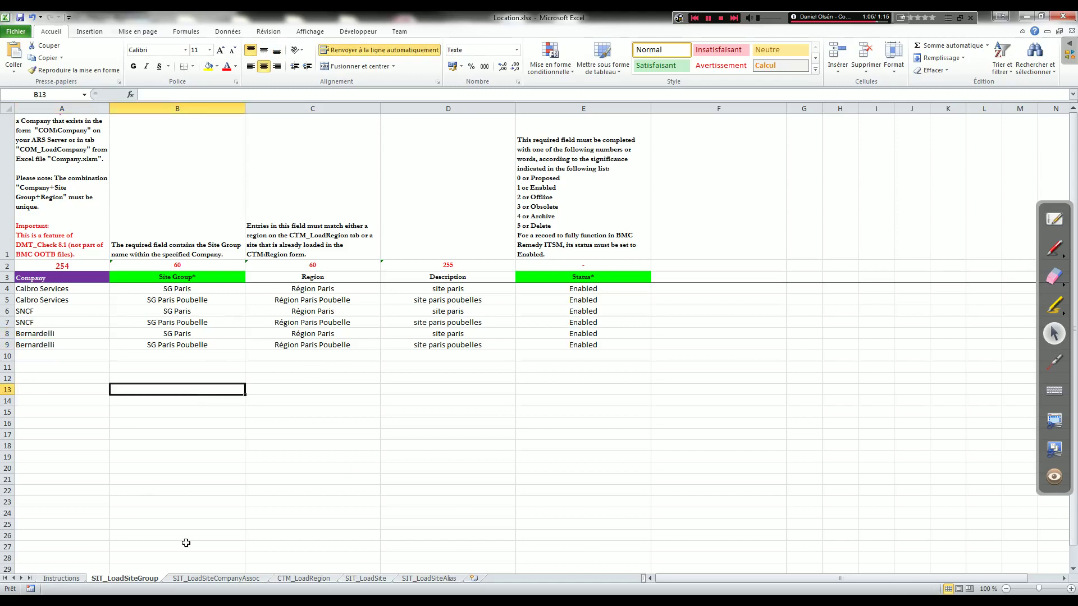
left_click(374, 580)
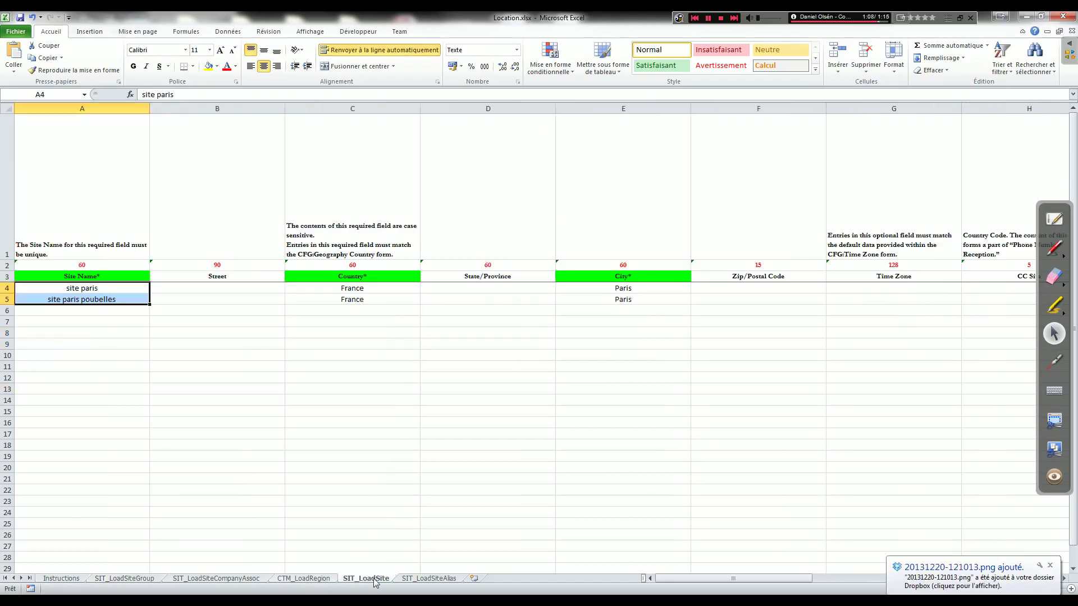
left_click(417, 580)
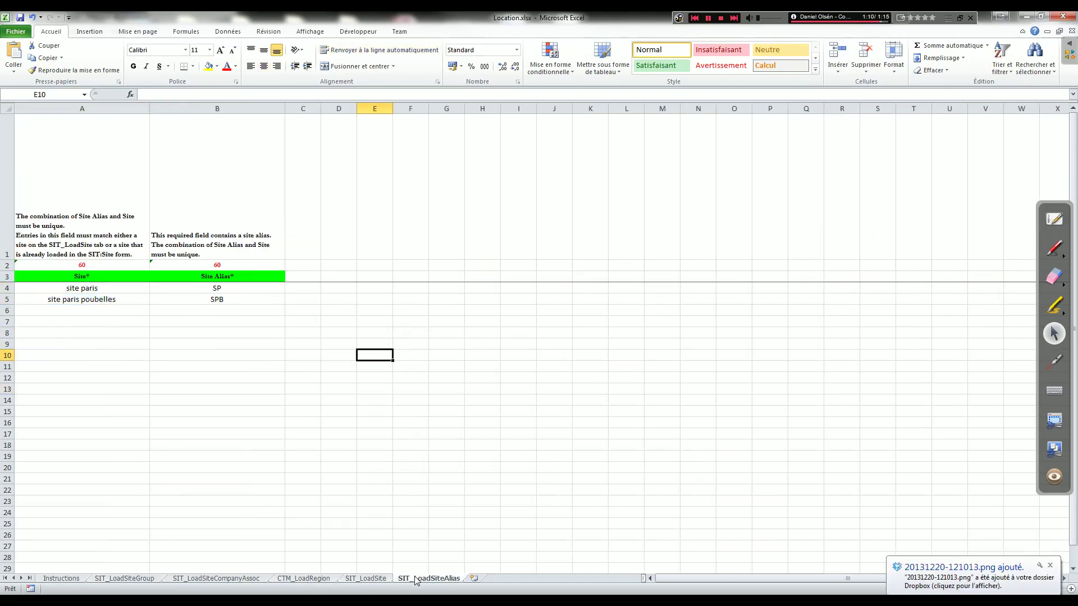
left_click(314, 579)
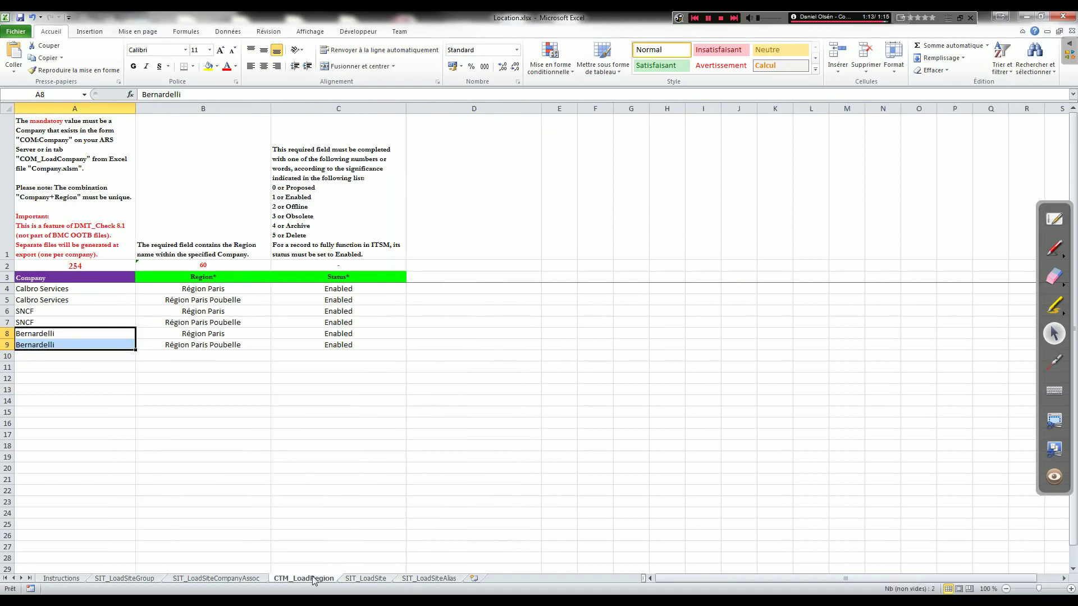
left_click(130, 402)
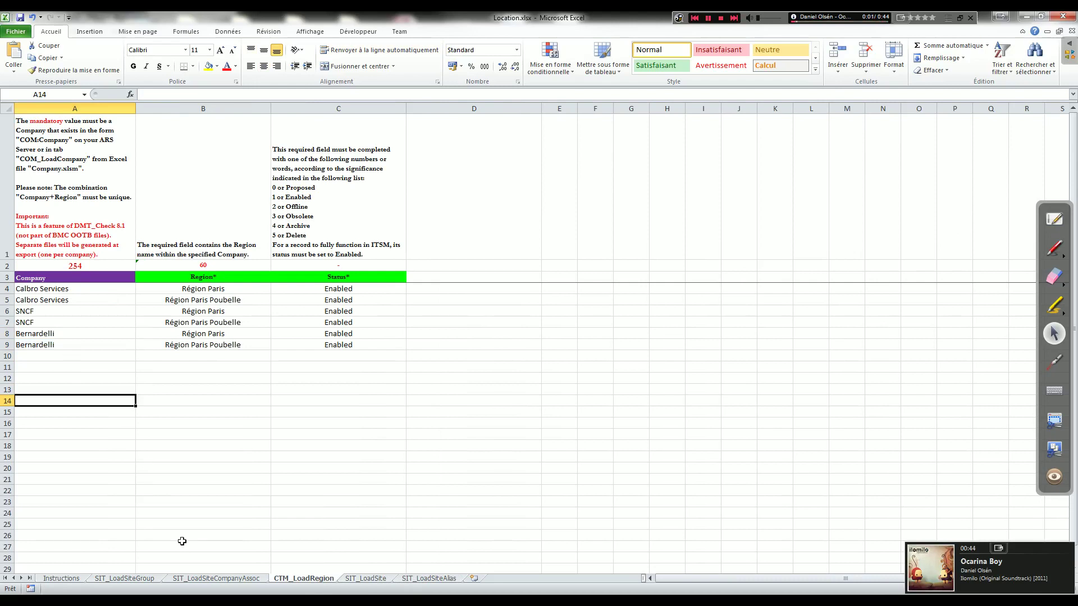
Review the site group, company association, alias and site sheets of Location.xlsx, focusing on the Company column of SIT_LoadSiteCompanyAssoc
left_click(206, 581)
left_click(145, 584)
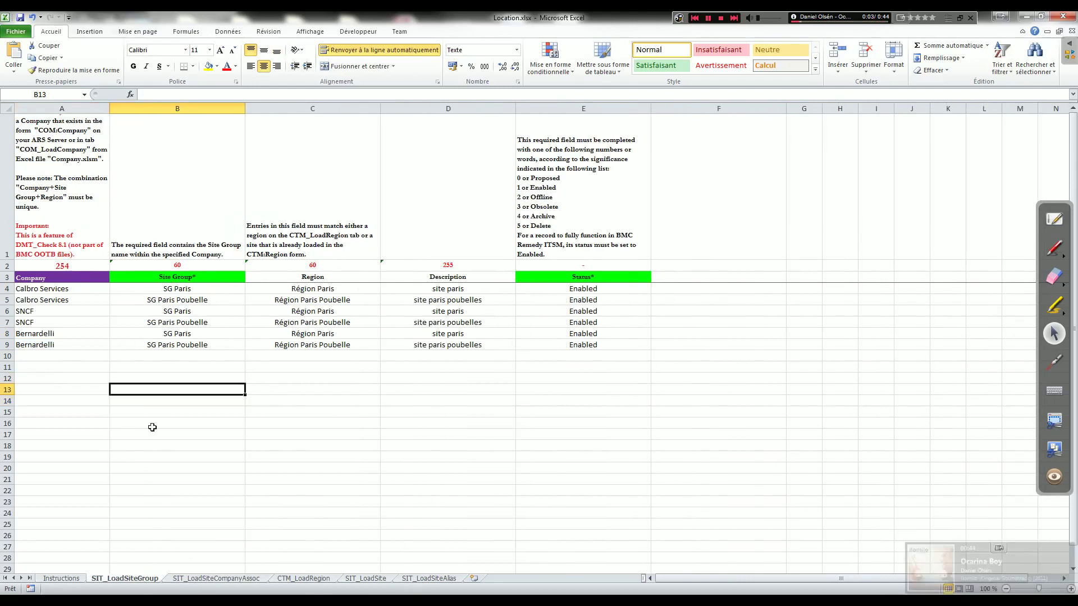
left_click(197, 578)
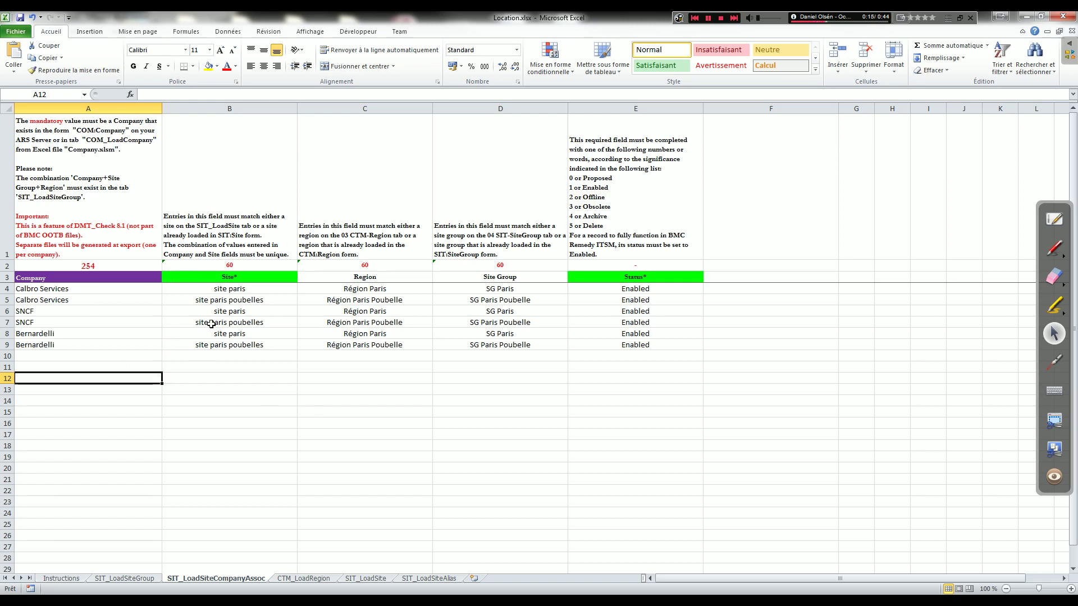
left_click(443, 579)
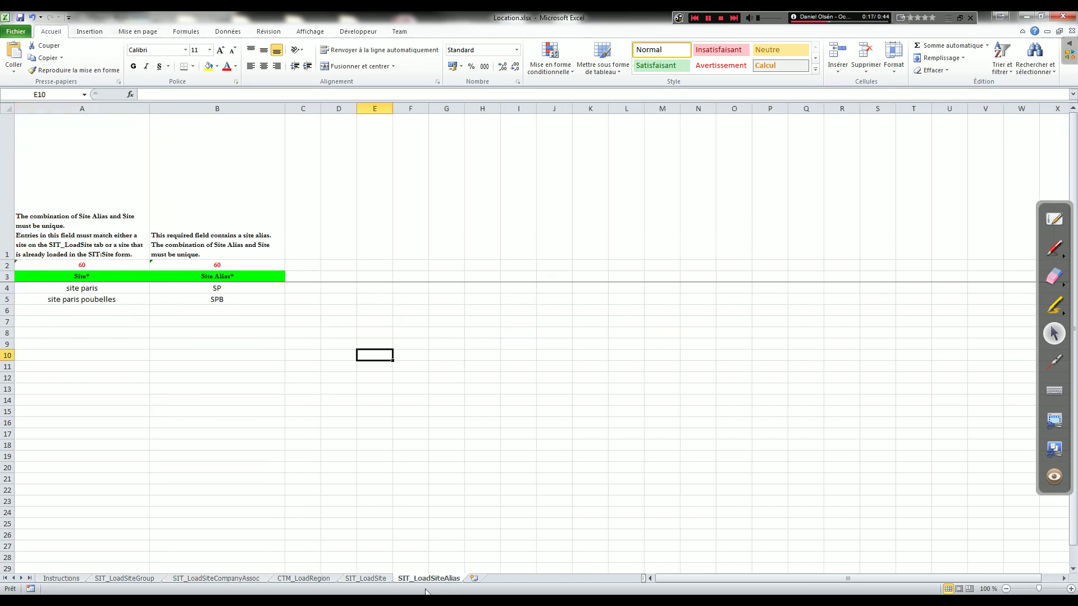
left_click(380, 584)
left_click(119, 343)
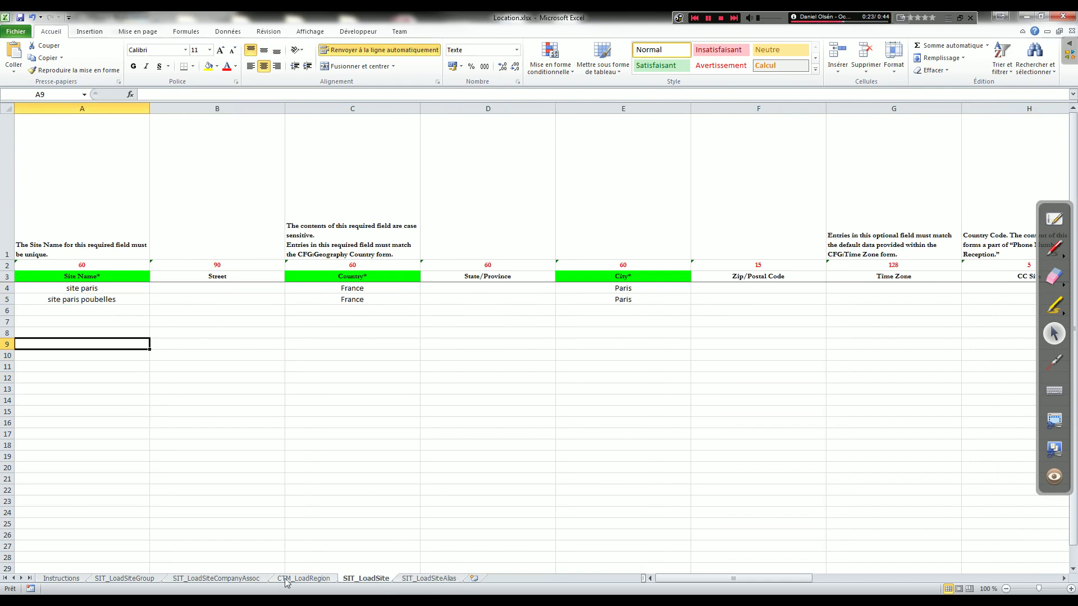
left_click(197, 579)
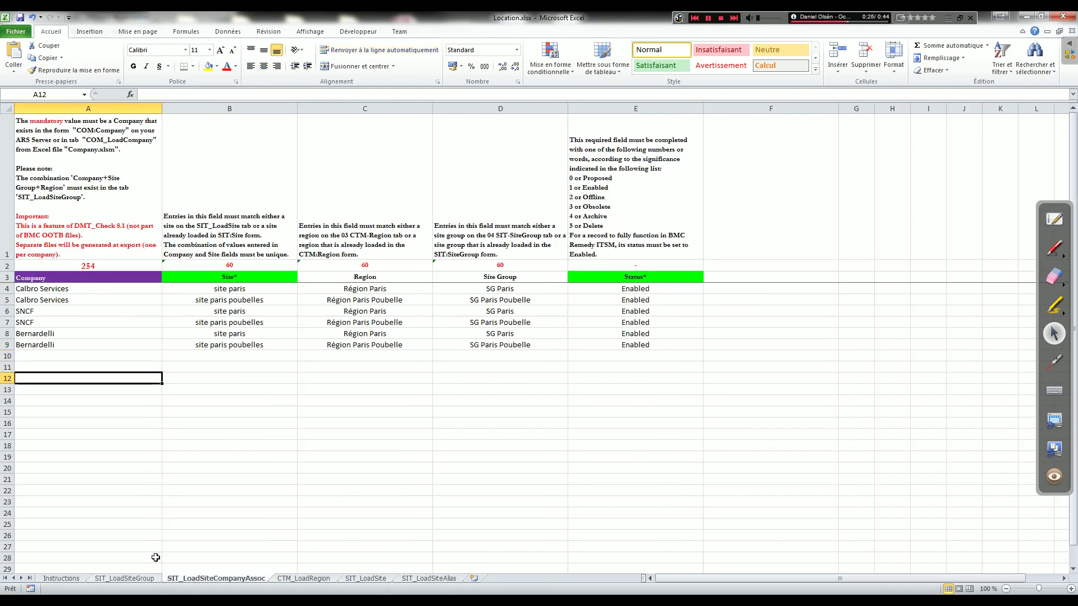
left_click_drag(64, 287, 64, 355)
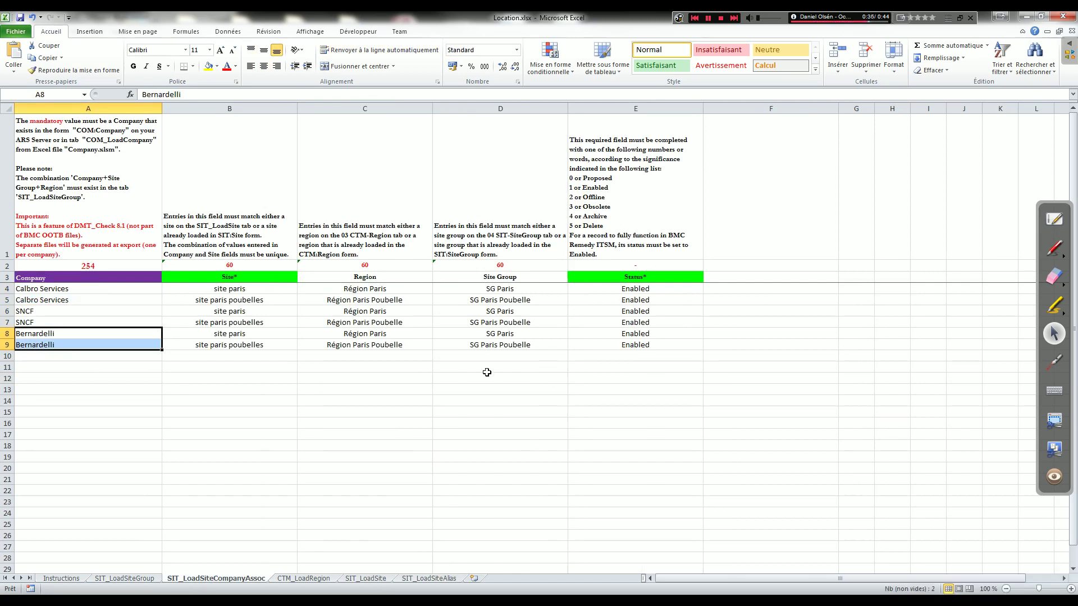
Return to the running job, expand its Validate and Promote step groups to check progress, and dismiss the Dropbox notifications
left_click(1026, 18)
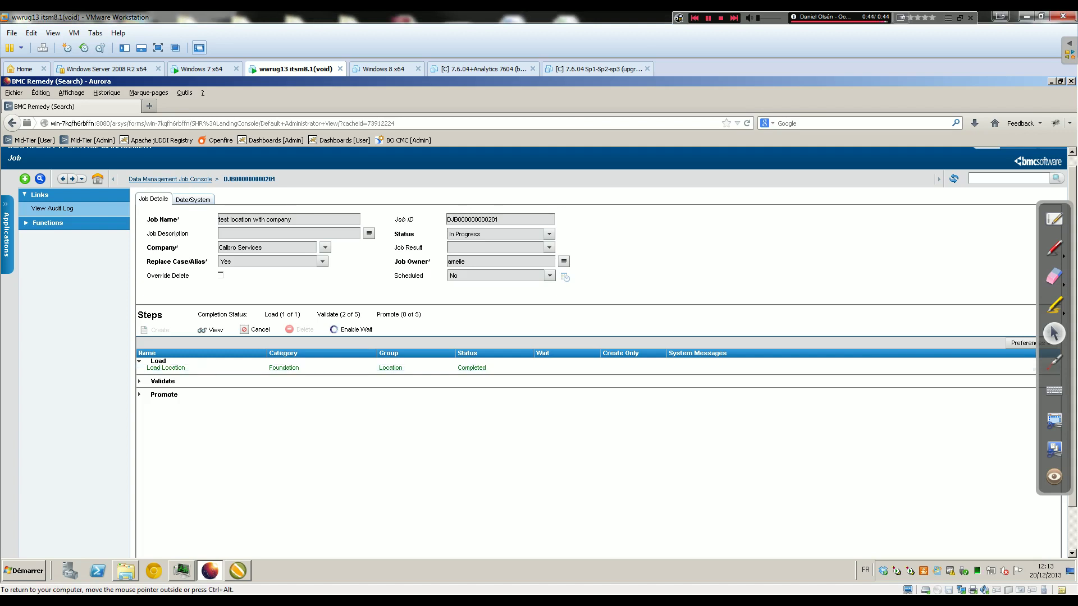
left_click(139, 382)
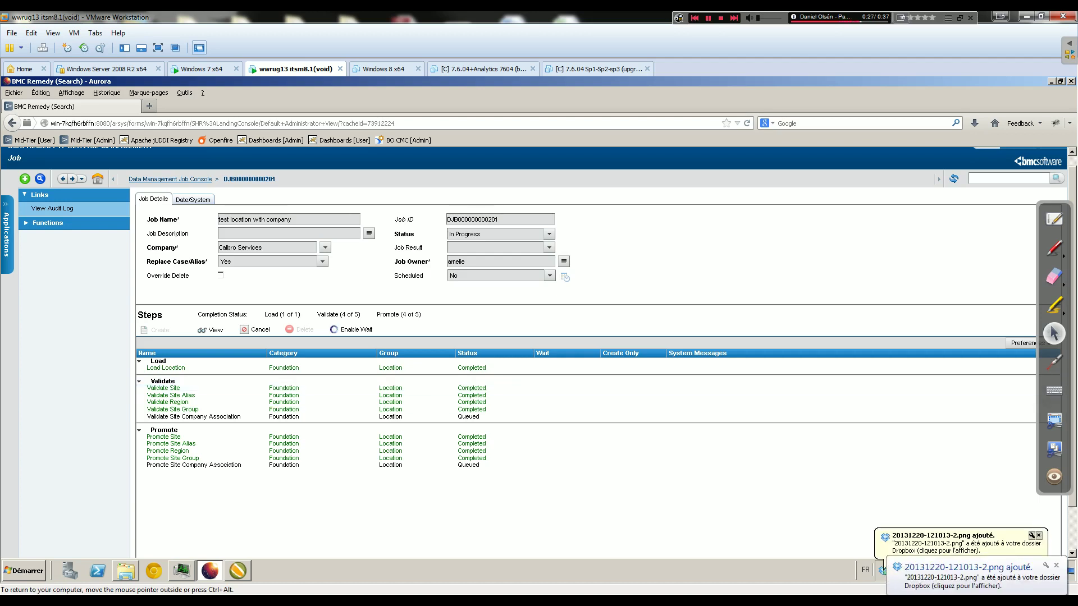
left_click(1056, 565)
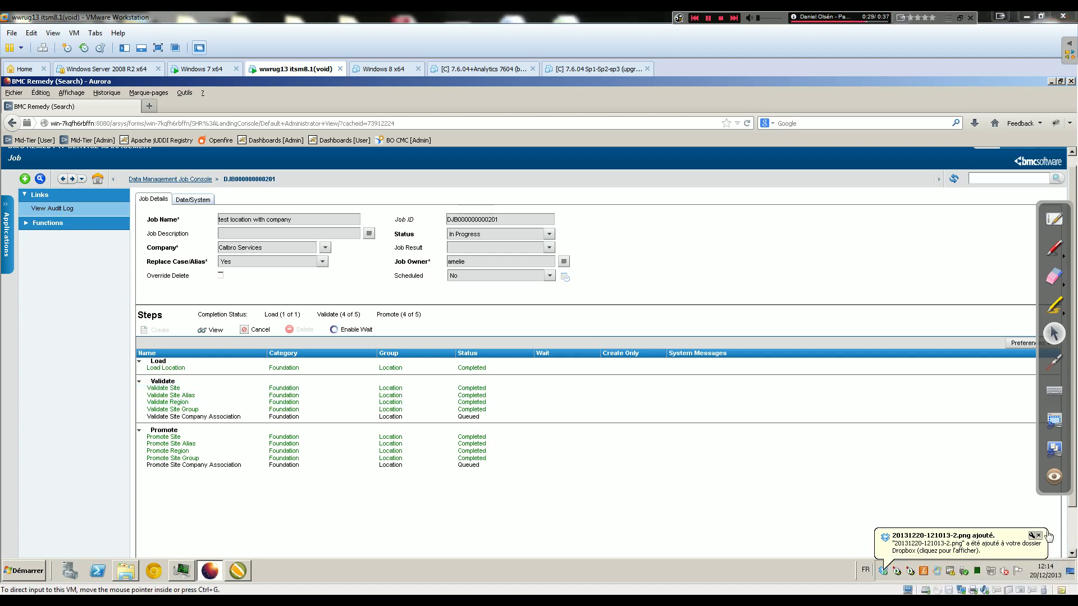
left_click(1038, 535)
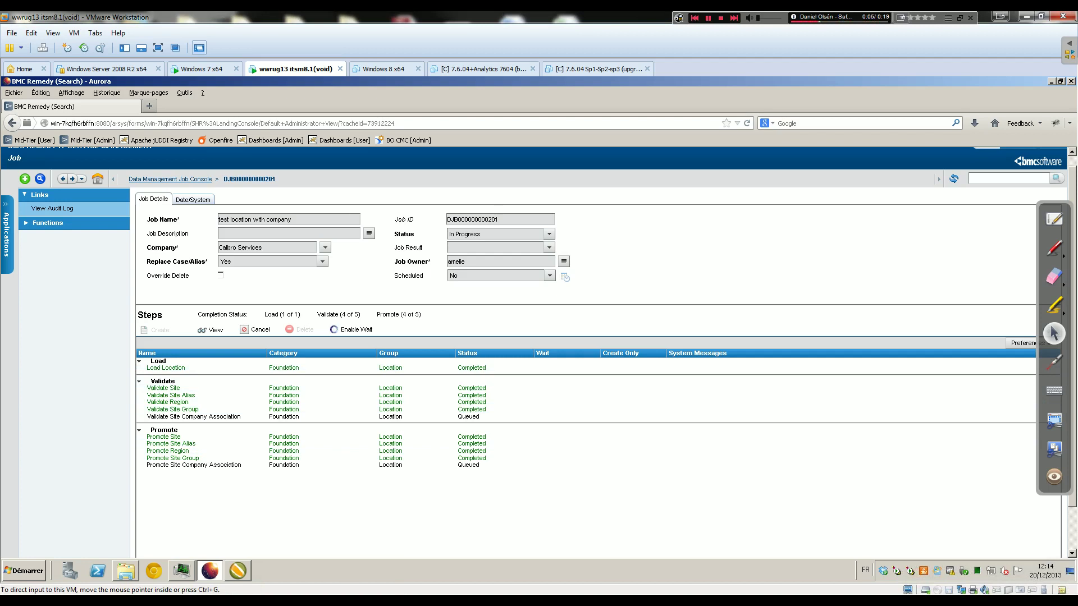
Compare the company rows on the SIT_LoadSiteCompanyAssoc sheet of Location.xlsx in Excel, and return to the job in BMC Remedy
mouse_move(306, 601)
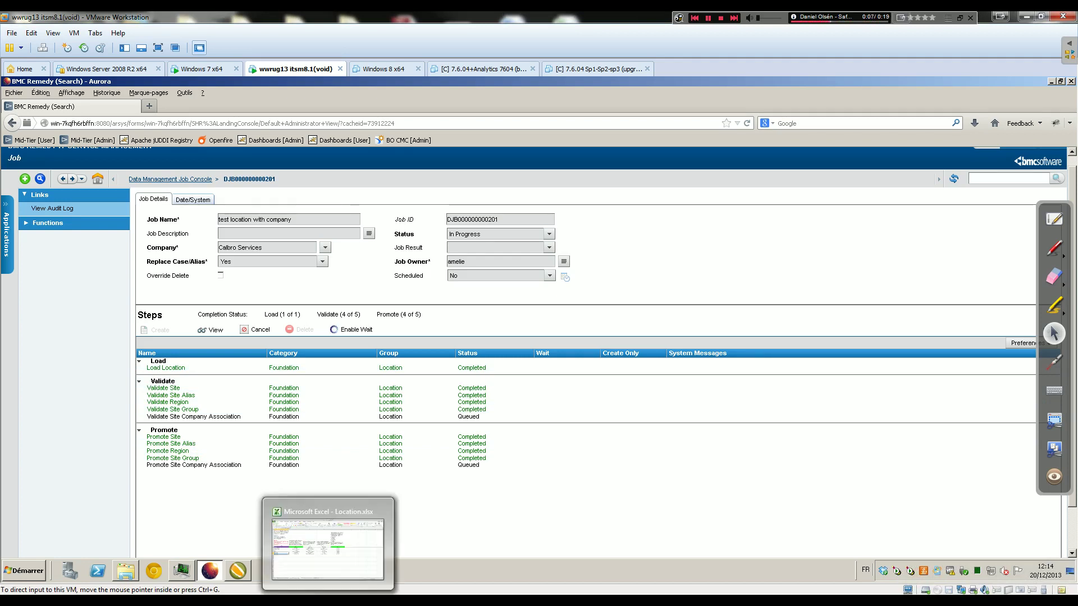
left_click(305, 554)
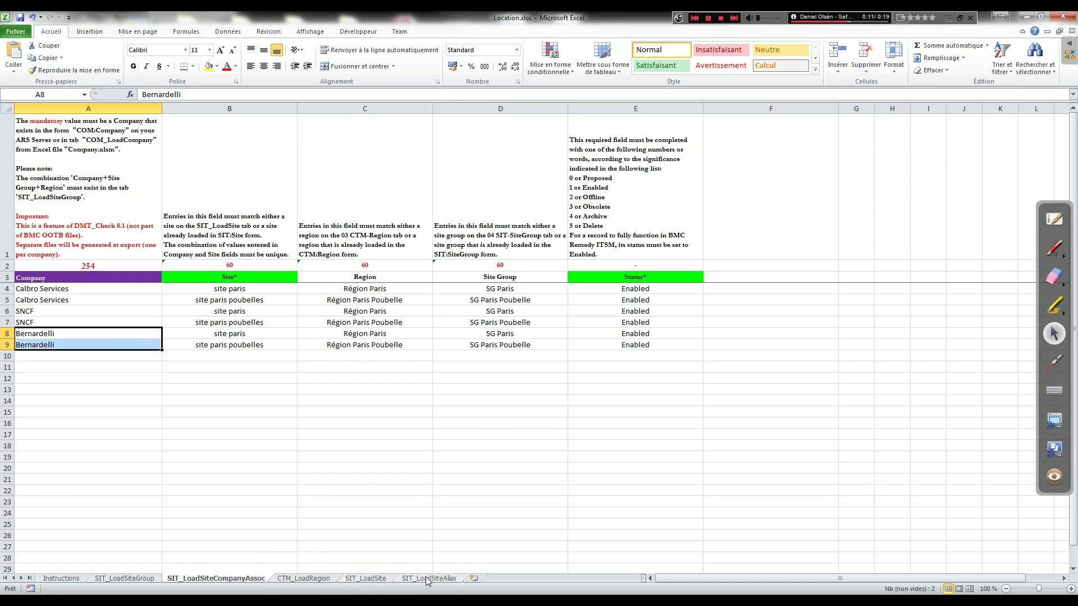
left_click_drag(125, 291, 104, 322)
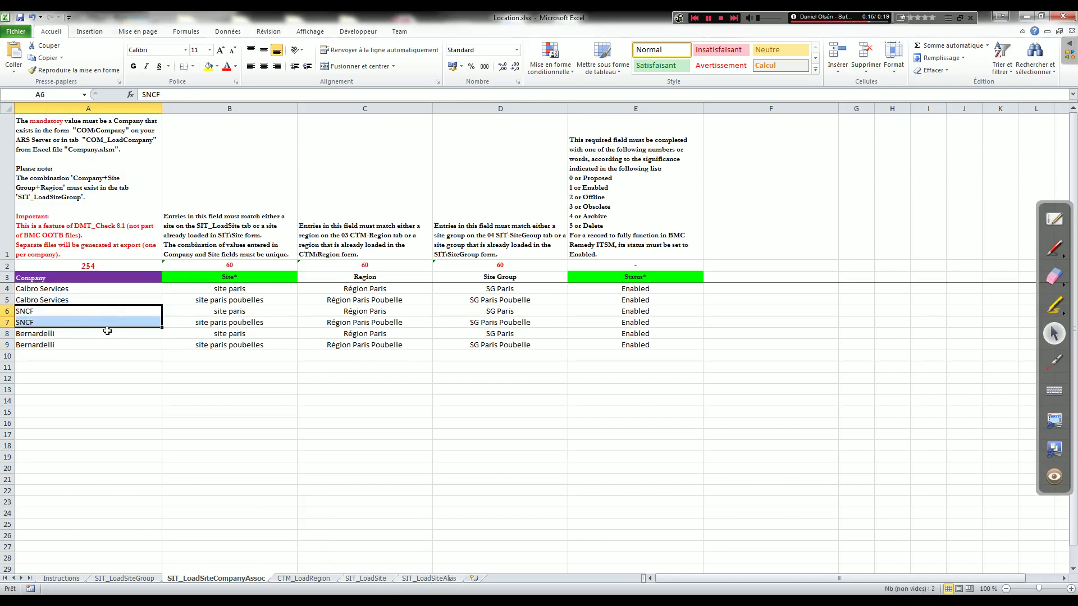
left_click_drag(104, 289, 92, 341)
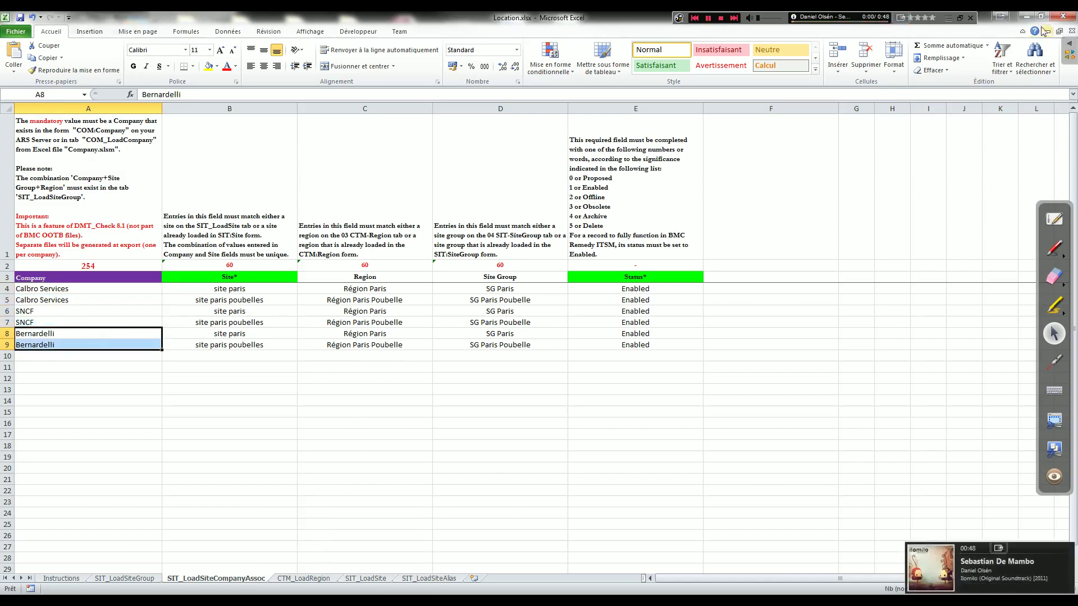
left_click(1027, 17)
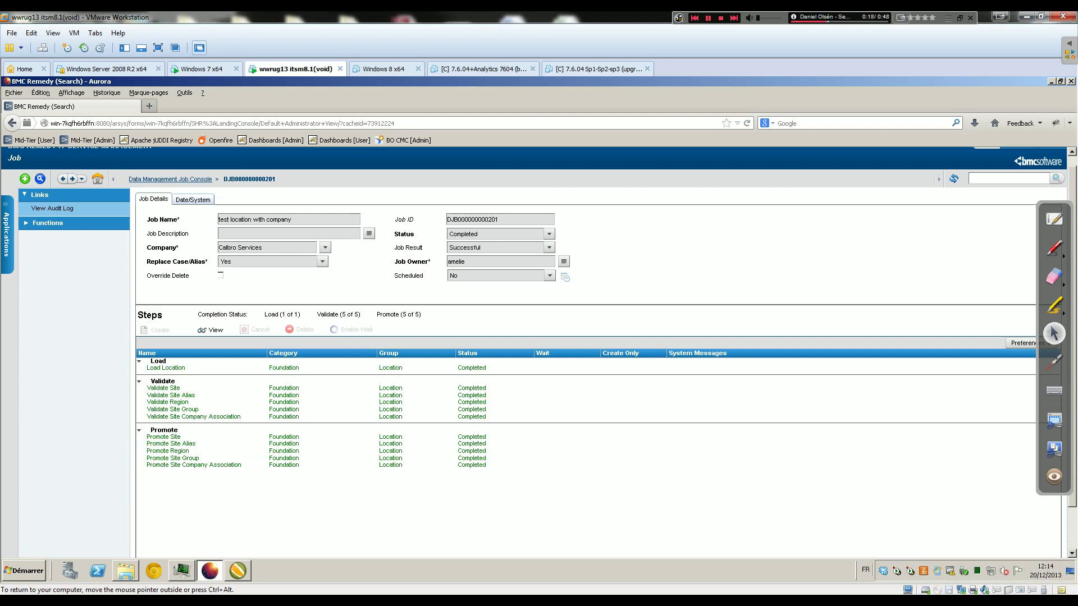
Log out of BMC Remedy and log back in with the appadmin account
scroll(585, 447, "up", 1)
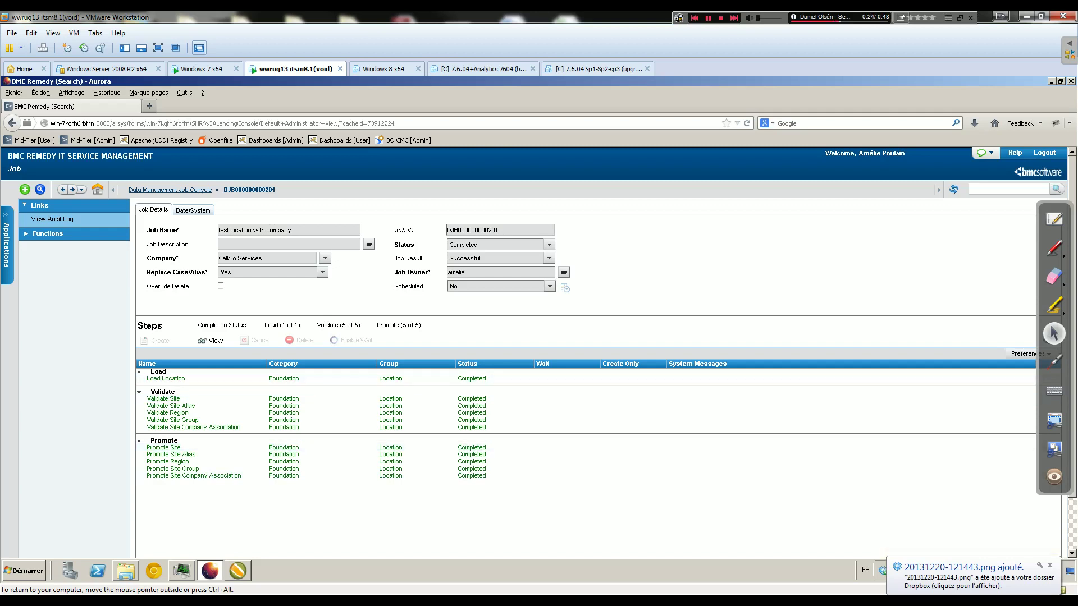
left_click(1044, 153)
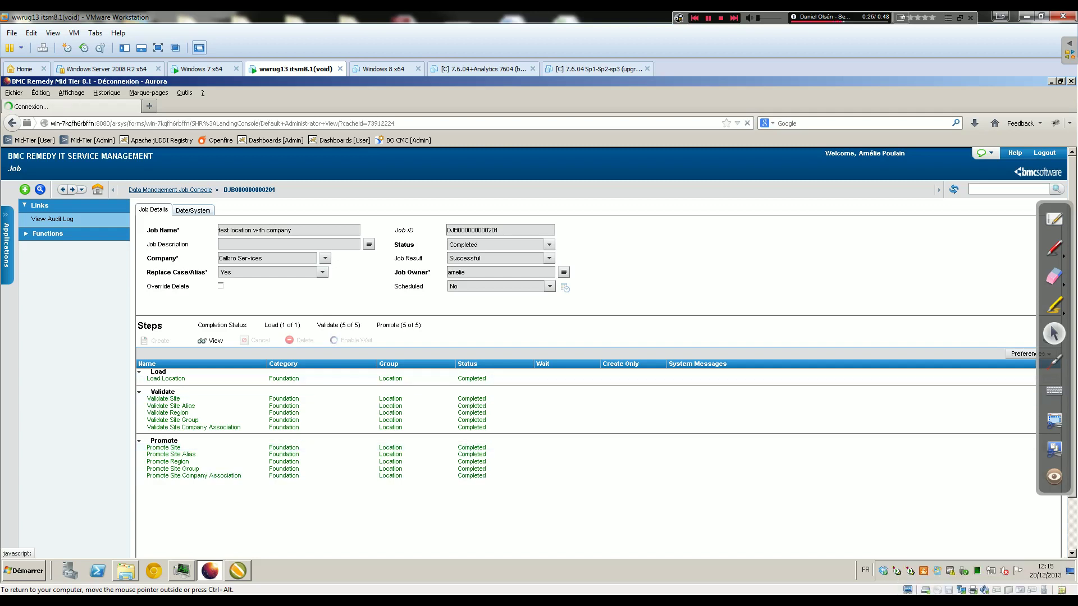
left_click(217, 287)
type("appadmin")
key("Tab")
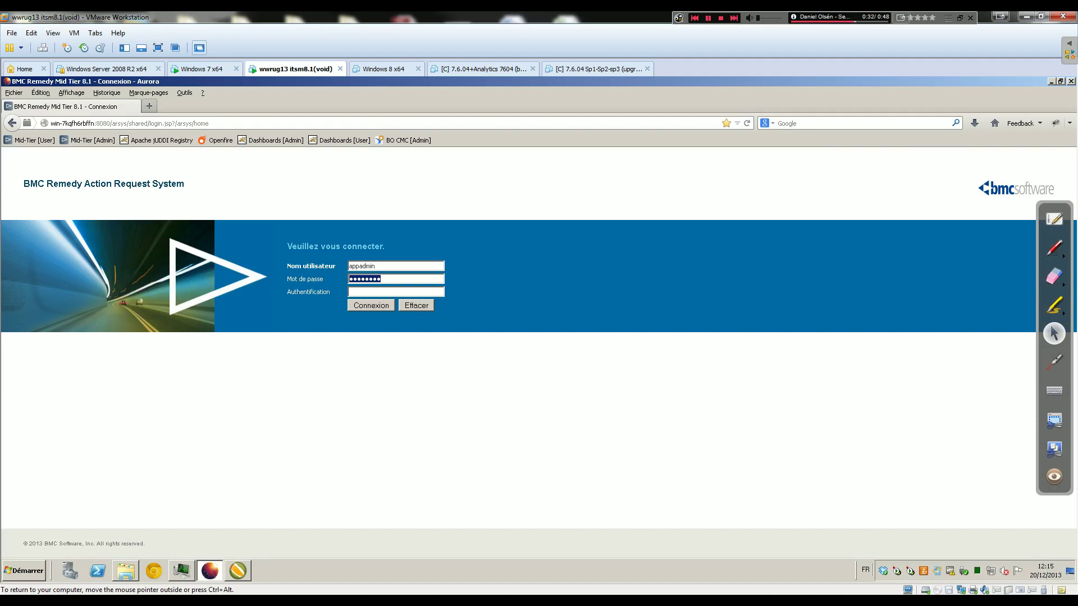
key("Return")
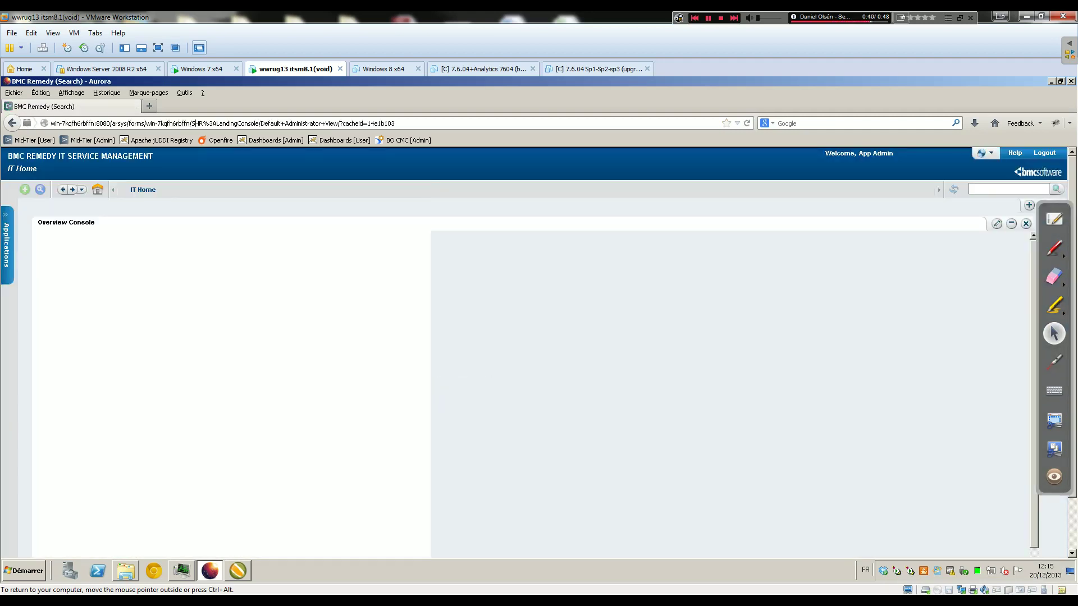
Open the CTM:People form by replacing the form name in the page address
key("shift+End")
key("BackSpace")
key("BackSpace")
type("CTM:People")
key("Return")
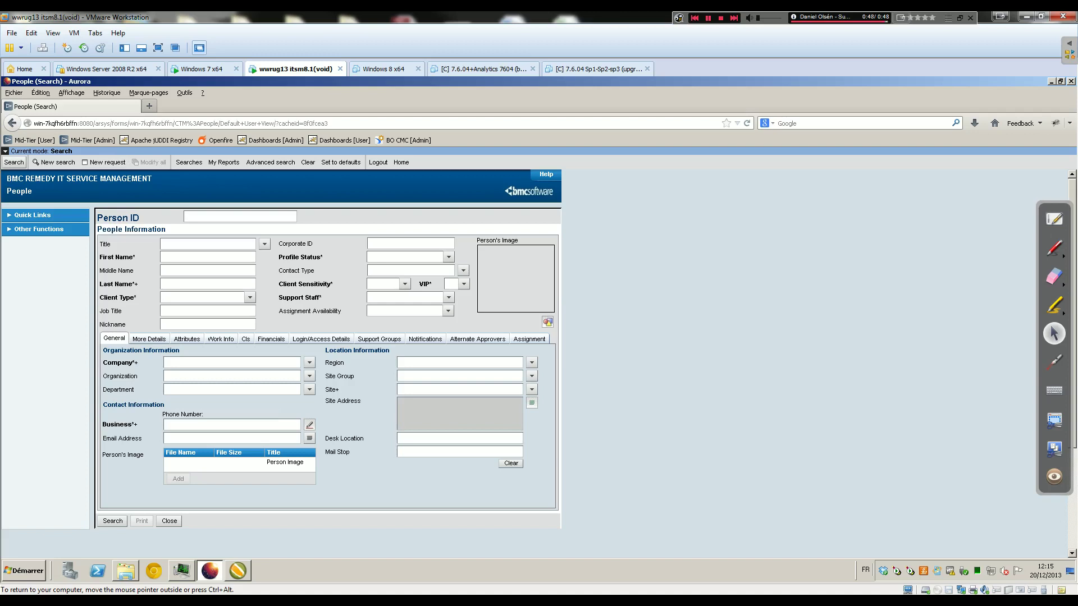
Search the People form for the job owner's record by login ID under Login/Access Details
left_click(320, 339)
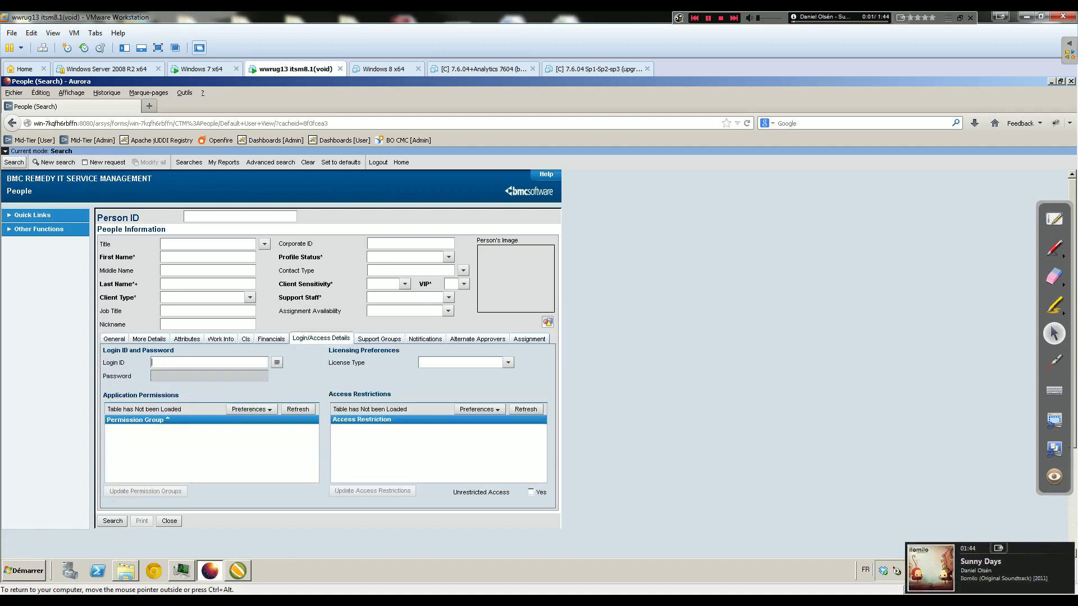
type("amelie")
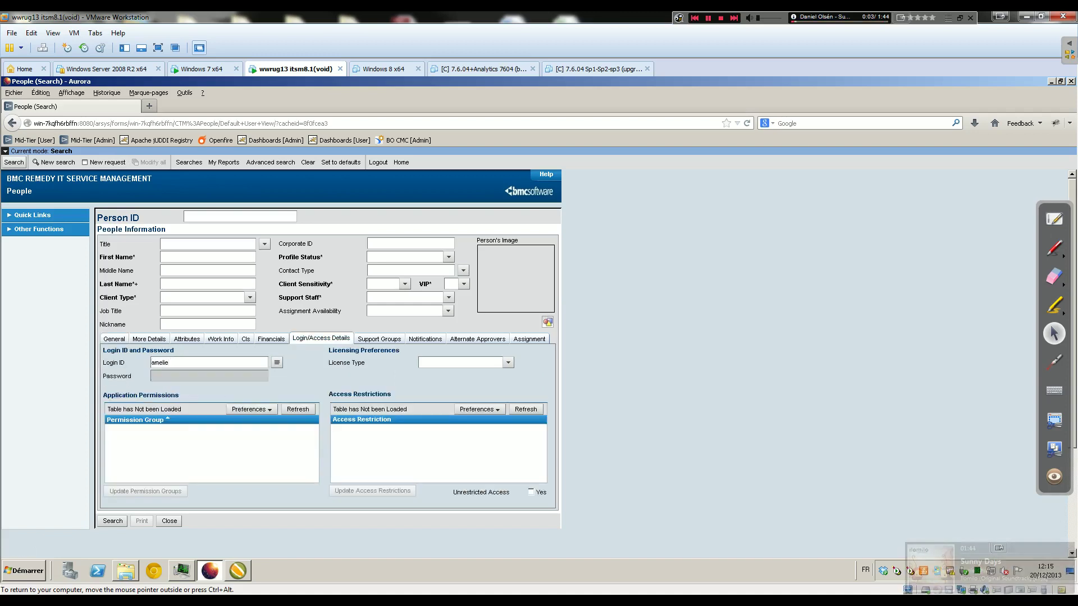
left_click(112, 521)
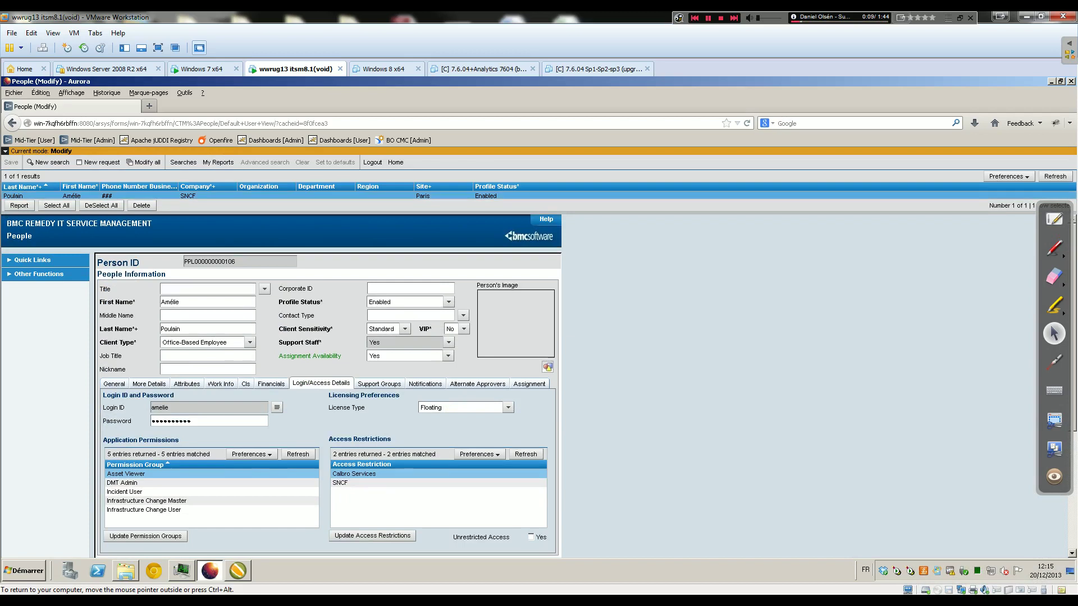
Check the person's Calbro Services and SNCF access restrictions against the Bernardelli rows in Location.xlsx, and return to the People form
left_click(359, 483)
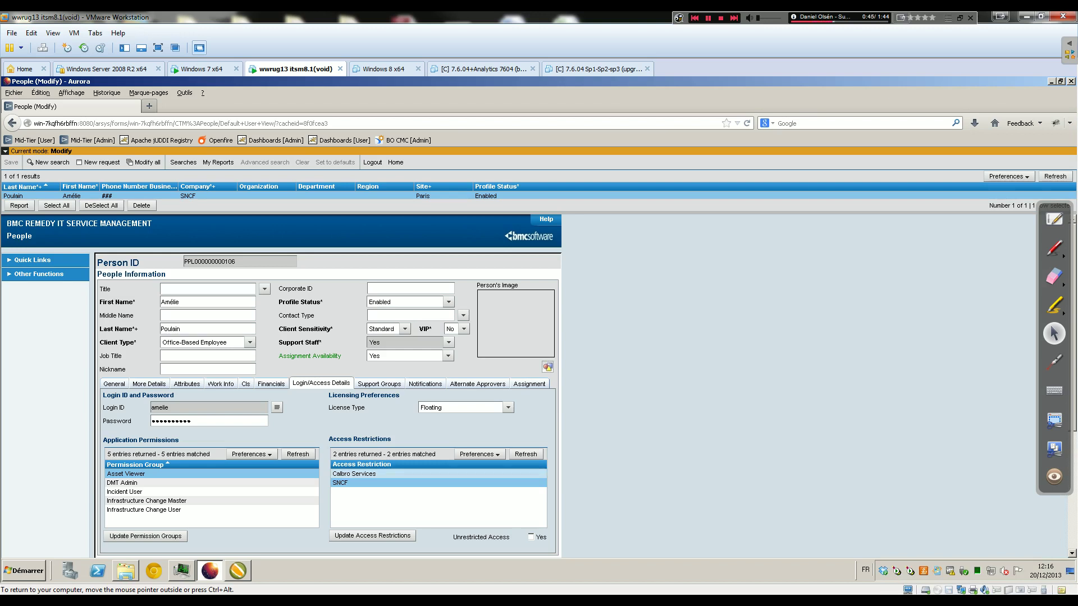
left_click(359, 474)
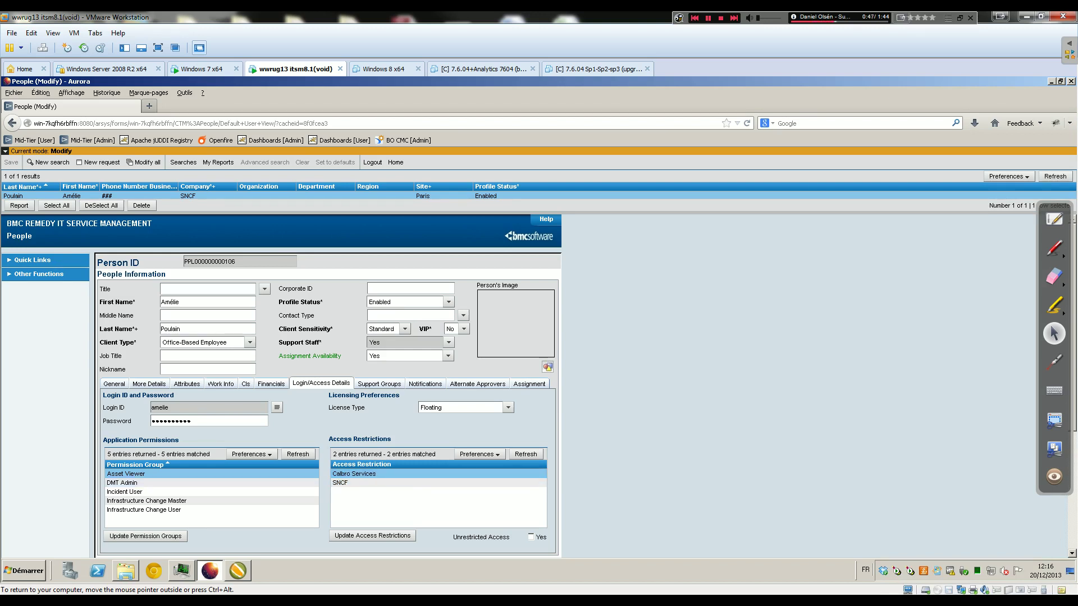
left_click(359, 483)
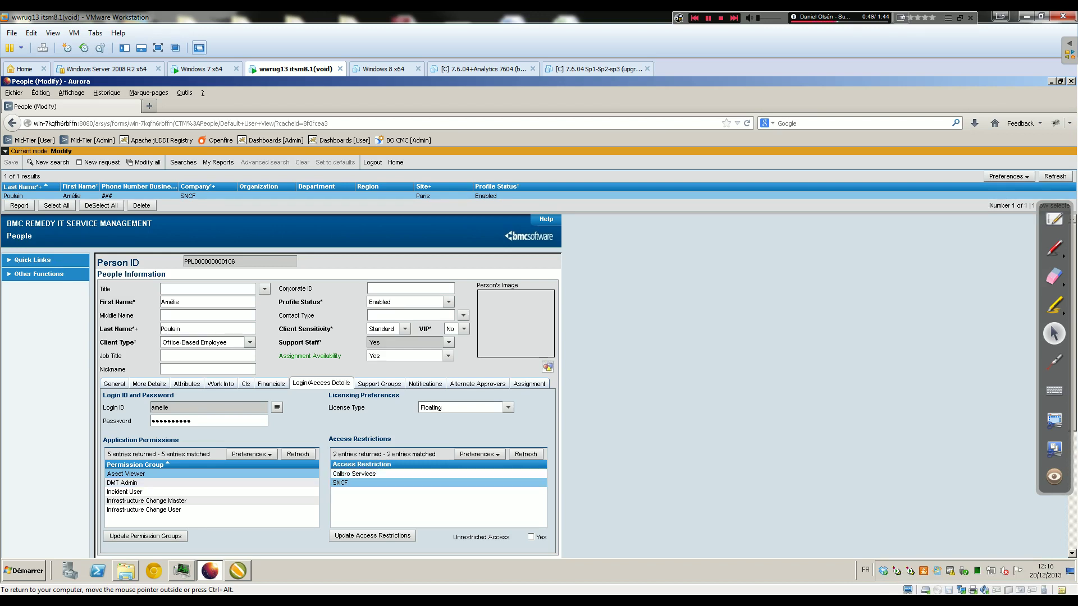
key("alt+Tab")
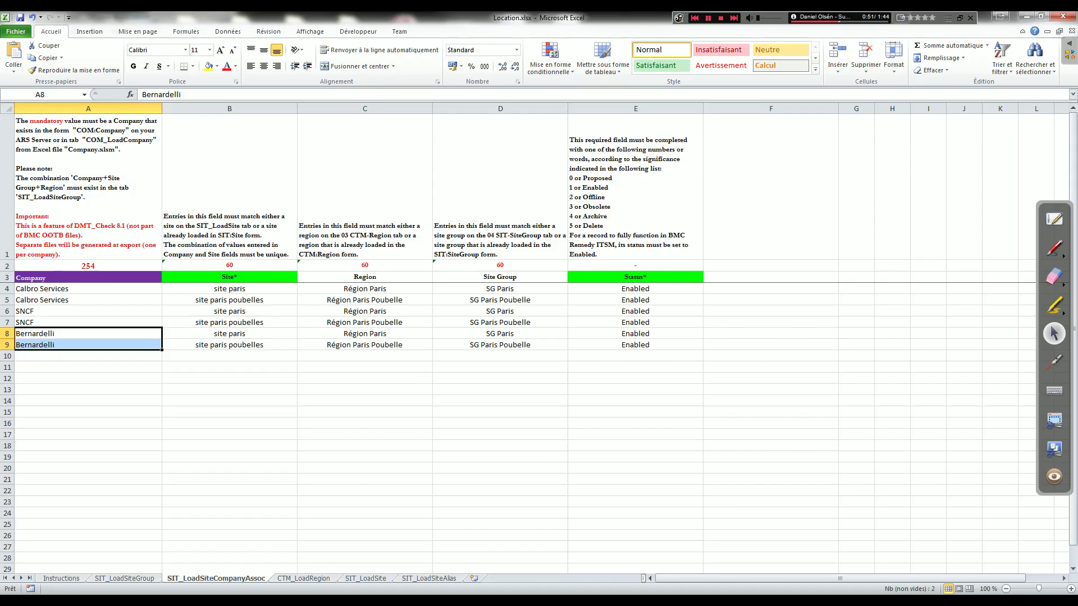
left_click_drag(62, 334, 60, 345)
left_click(1025, 16)
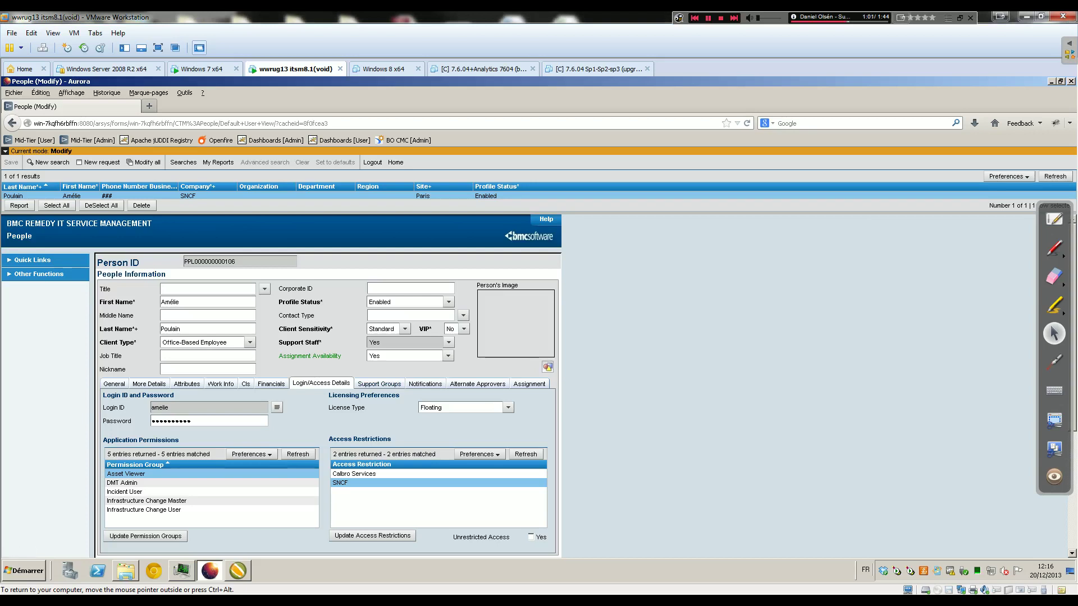
Open the SIT:Site form in the current tab by replacing the form name in the page address
key("ctrl+t")
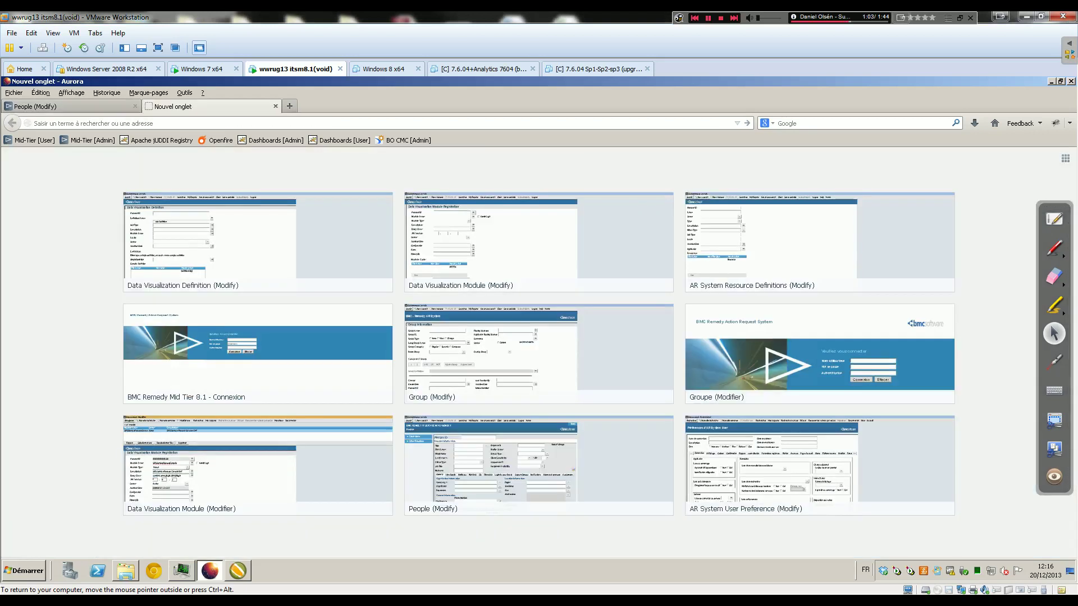
left_click(275, 106)
left_click_drag(179, 123, 330, 124)
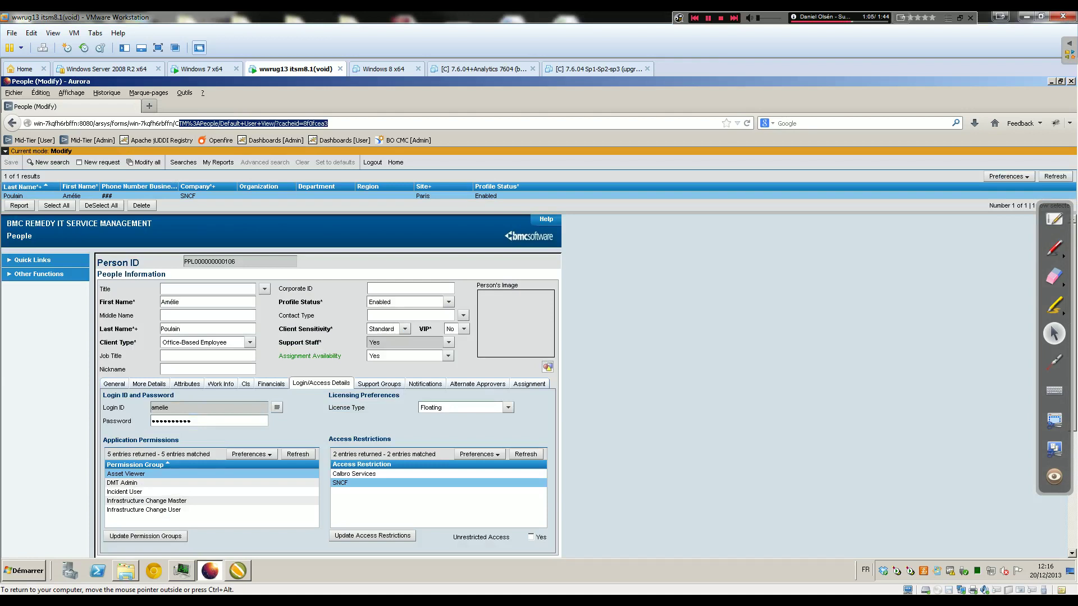
type("SIT:")
type("S")
key("BackSpace")
key("BackSpace")
key("BackSpace")
key("BackSpace")
key("BackSpace")
key("BackSpace")
type("SIT:")
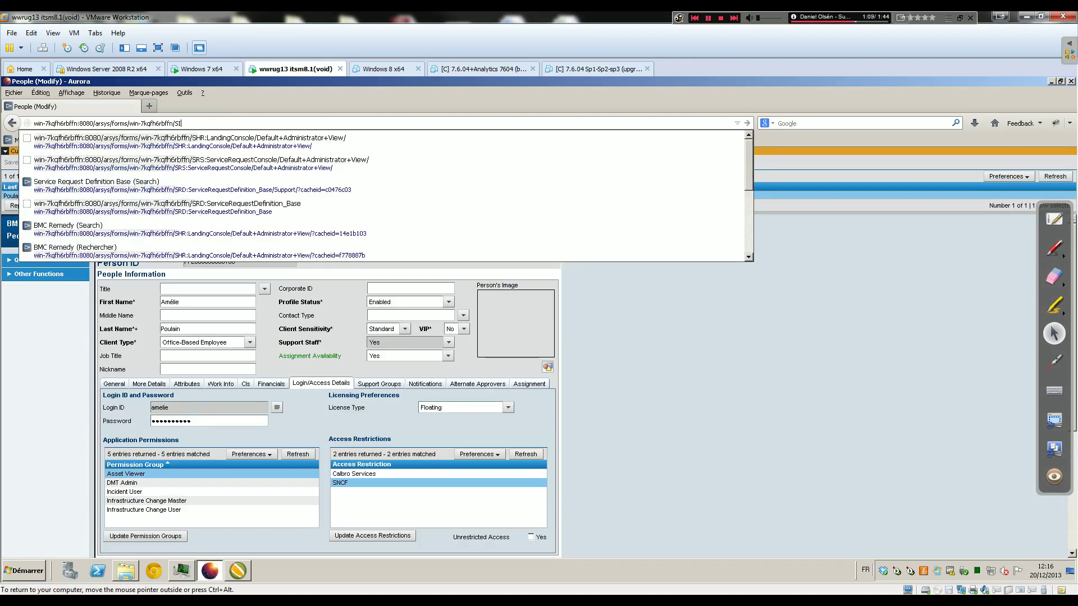
type("Site")
key("Return")
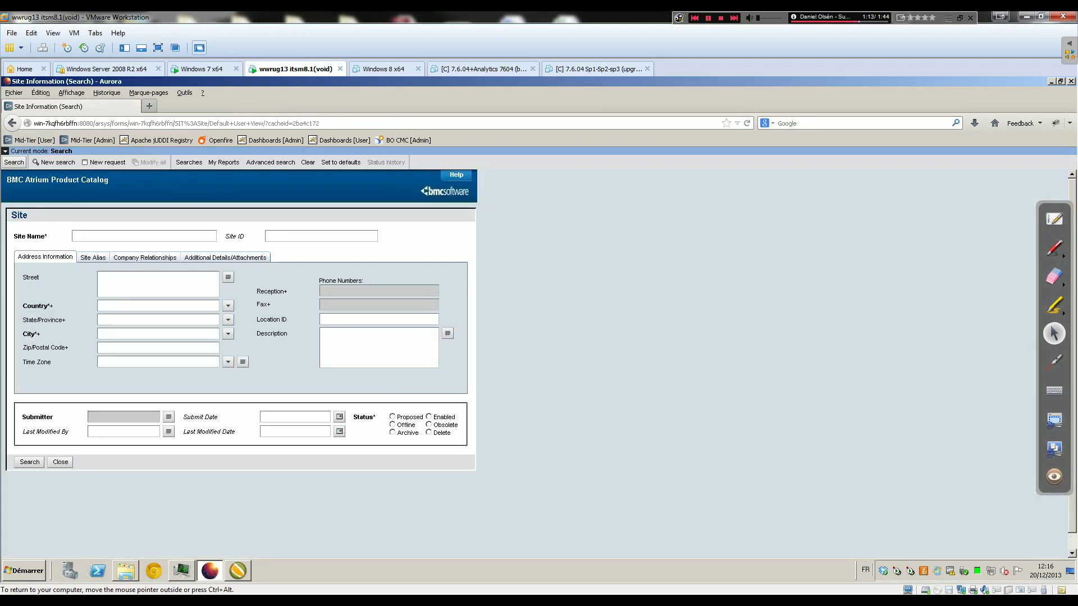
Search the sites by name with %paris% and view the Site Alias details of the "site paris" record
type("%pe")
key("BackSpace")
type("aris%")
key("Return")
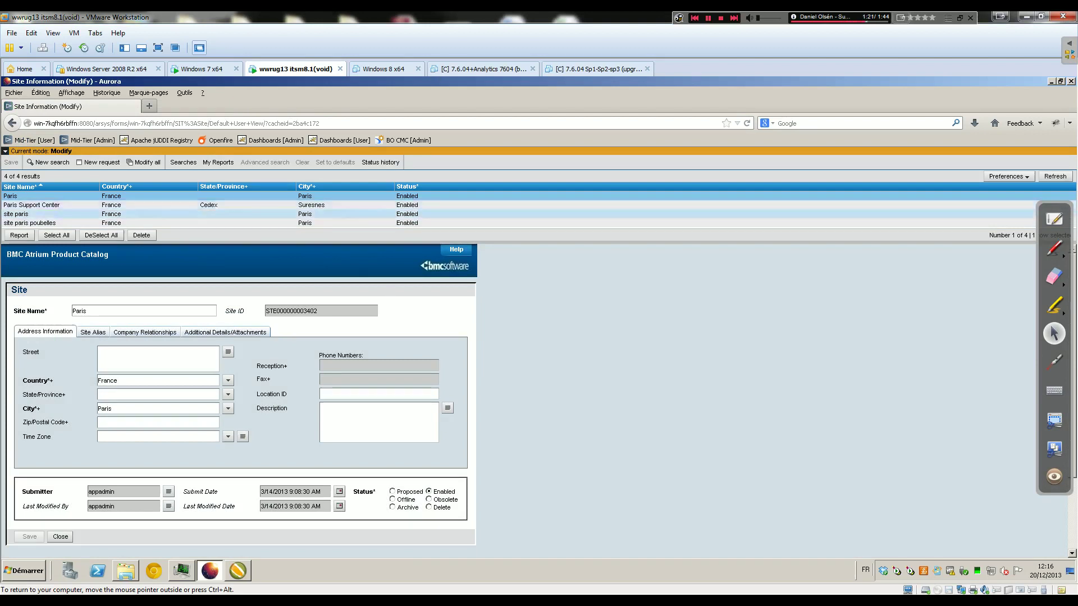
left_click(34, 214)
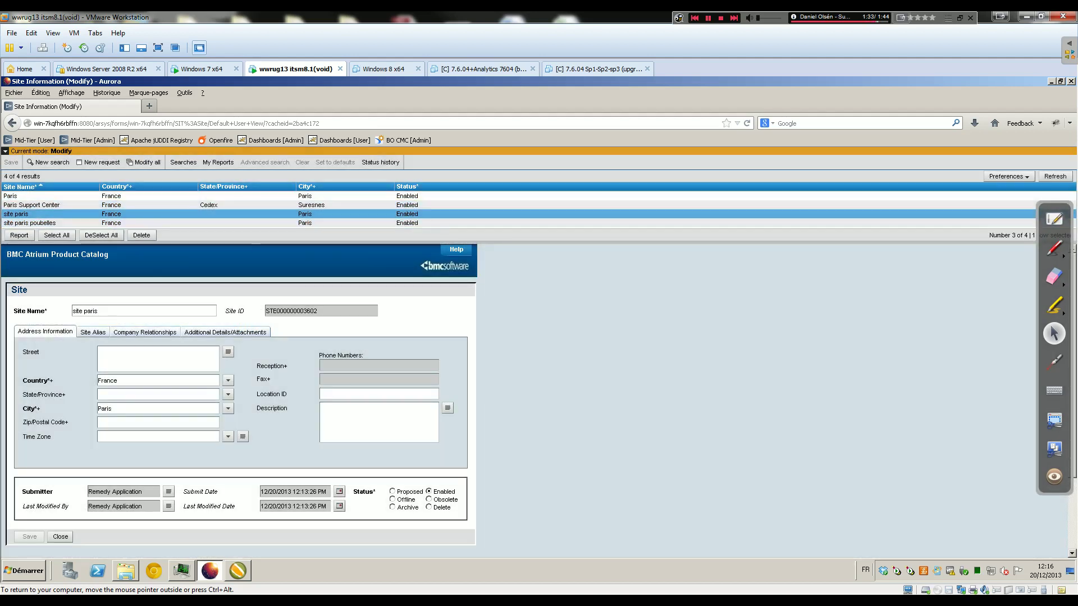
left_click(93, 332)
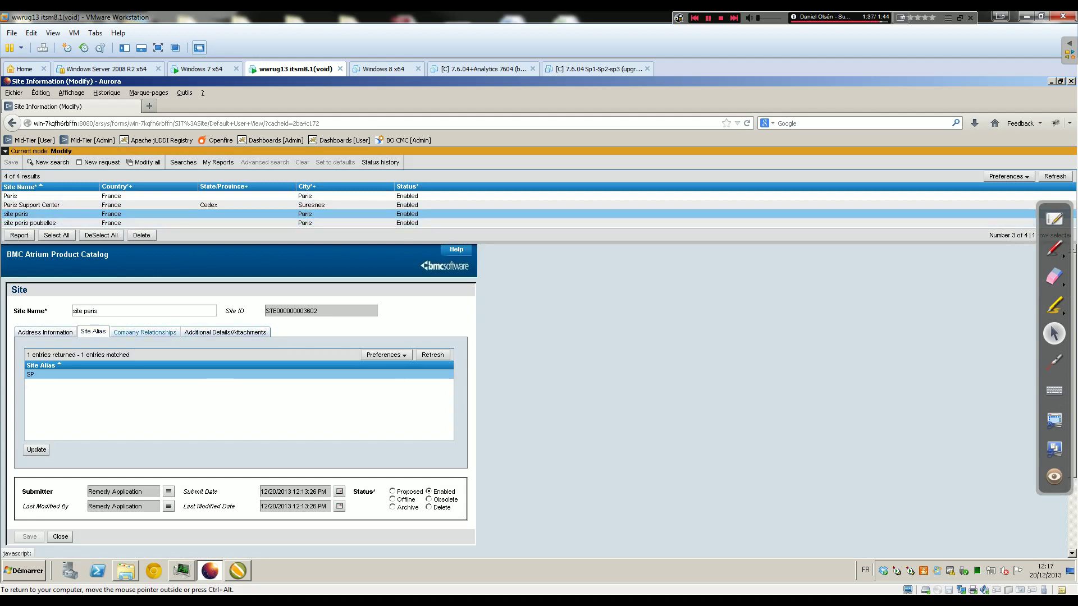
Check the company relationships of the "site paris" and "site paris poubelles" site records
left_click(145, 332)
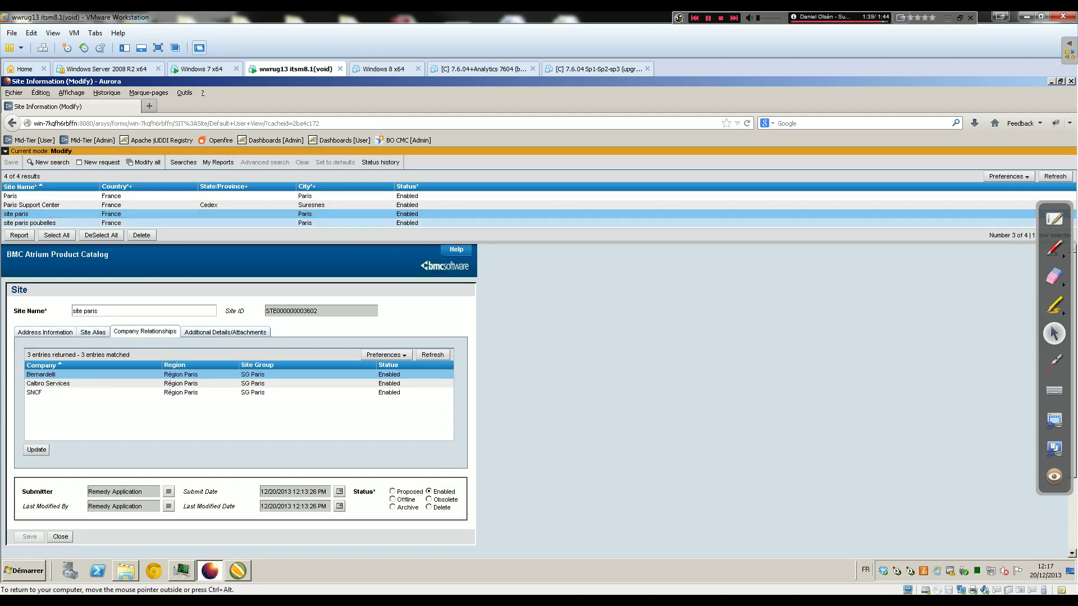
left_click(201, 383)
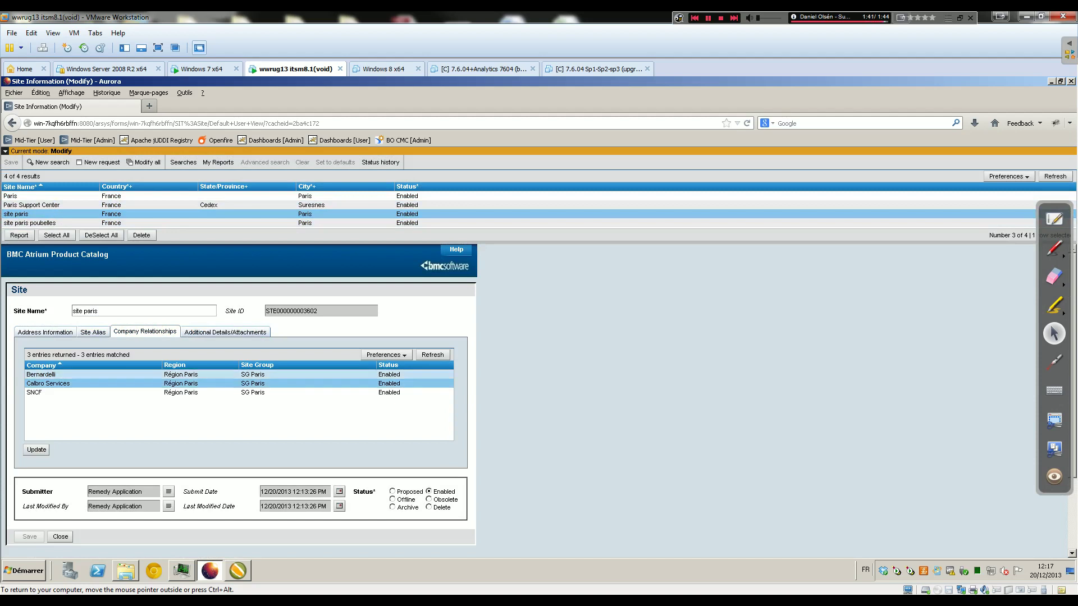
left_click(48, 384)
left_click(181, 392)
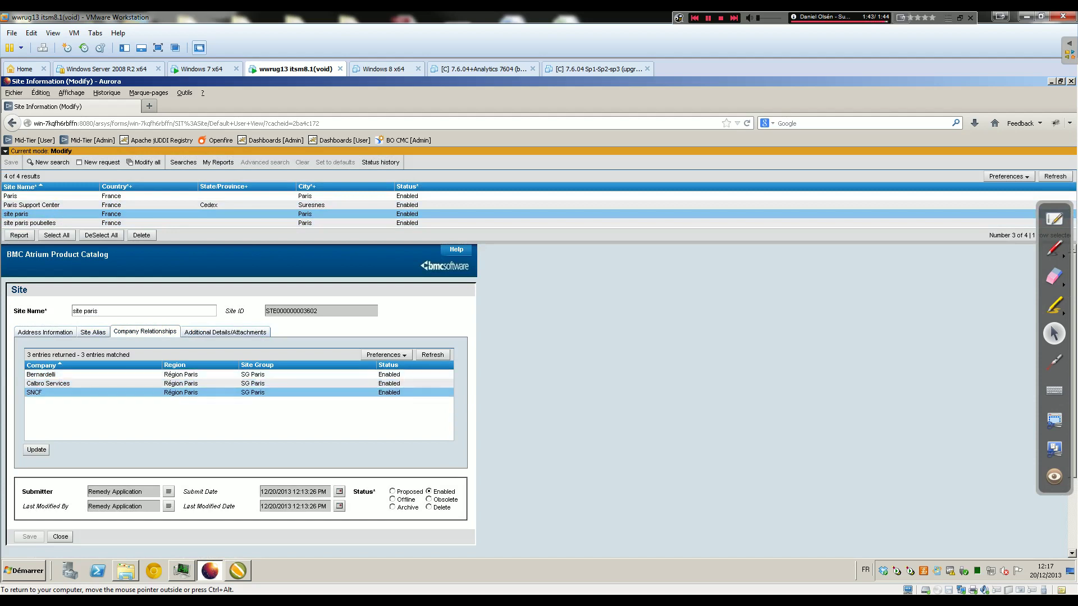
left_click(179, 223)
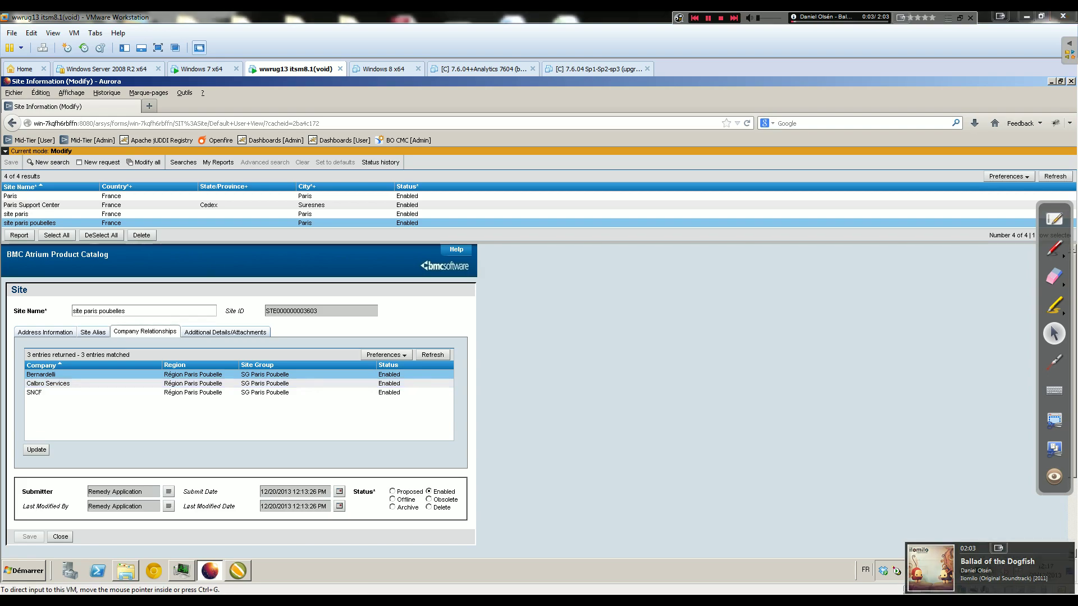
Compare the loaded relationships with the Company rows on the SIT_LoadSiteCompanyAssoc sheet of Location.xlsx, and return to the Site form
left_click(357, 602)
left_click(76, 392)
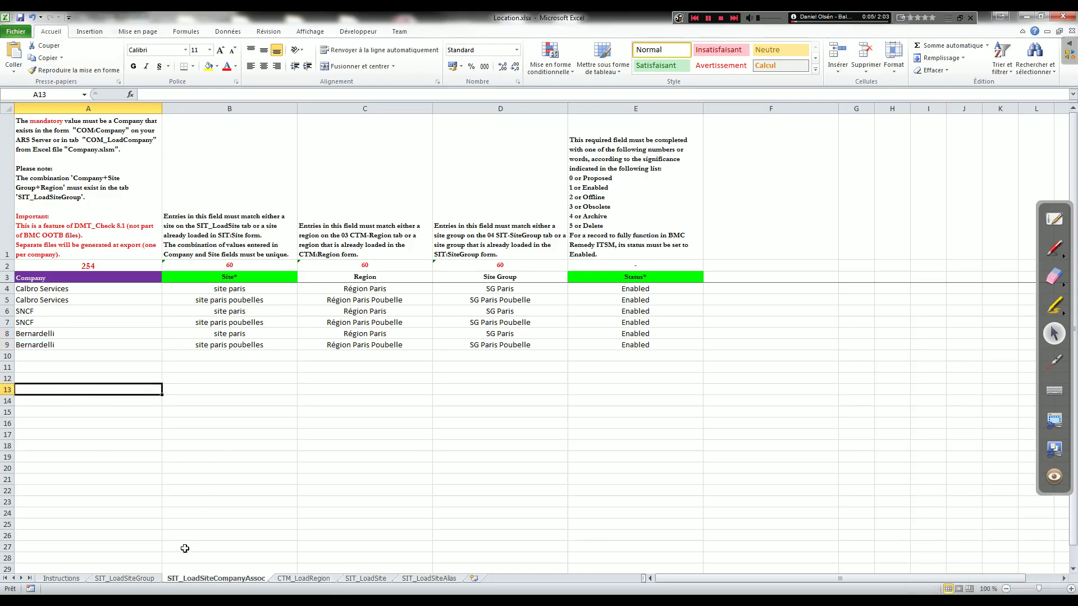
left_click_drag(100, 287, 115, 345)
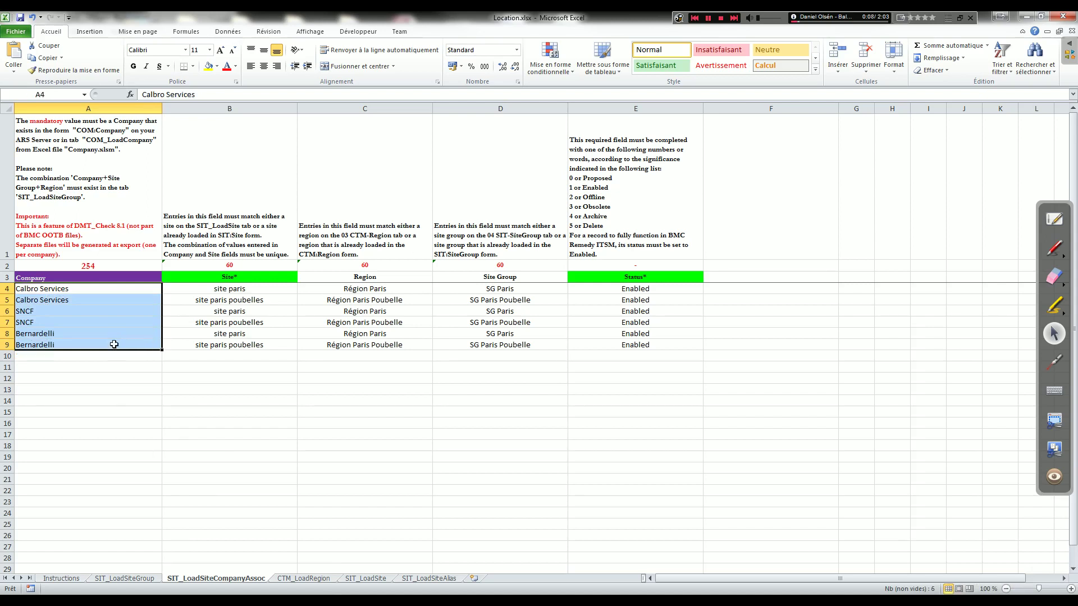
left_click(77, 311)
left_click(81, 358)
left_click_drag(108, 290, 107, 343)
left_click(189, 377)
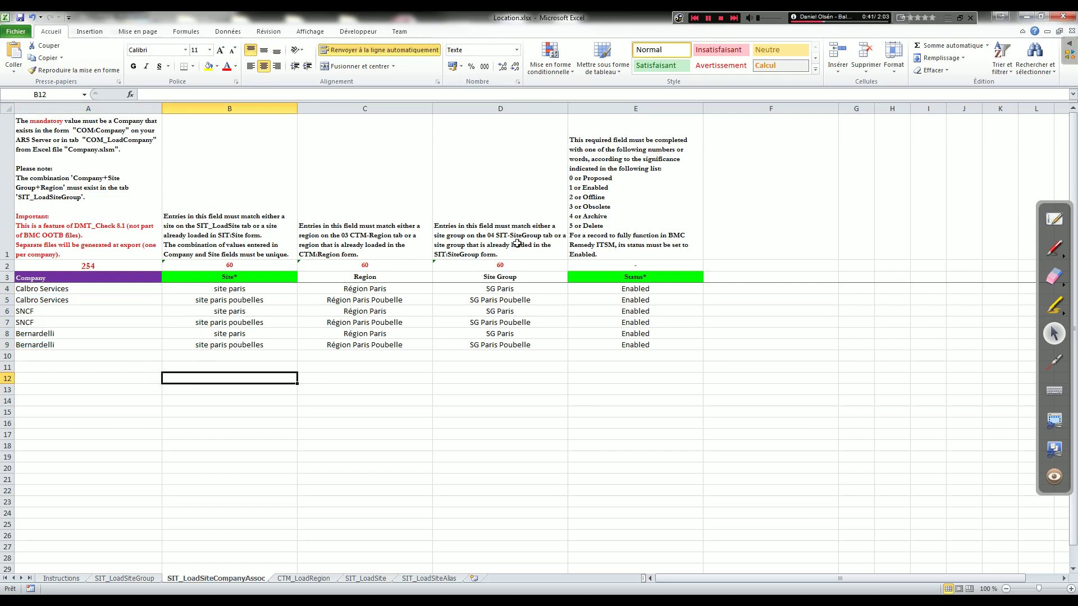
left_click(1027, 16)
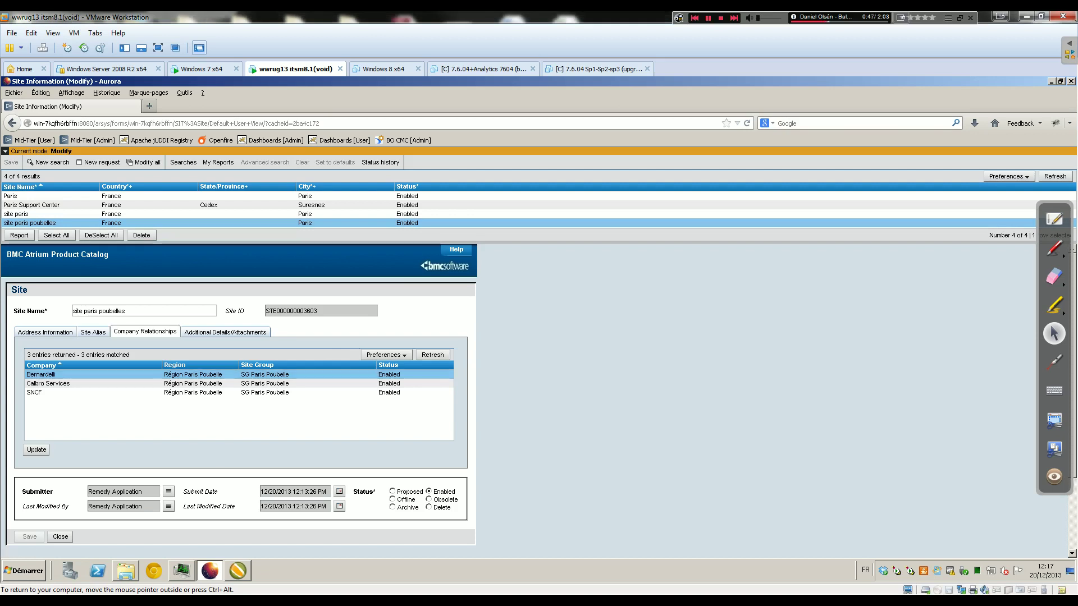
Open the CTM:People form in the current tab by replacing the form name in the page address
left_click(163, 124)
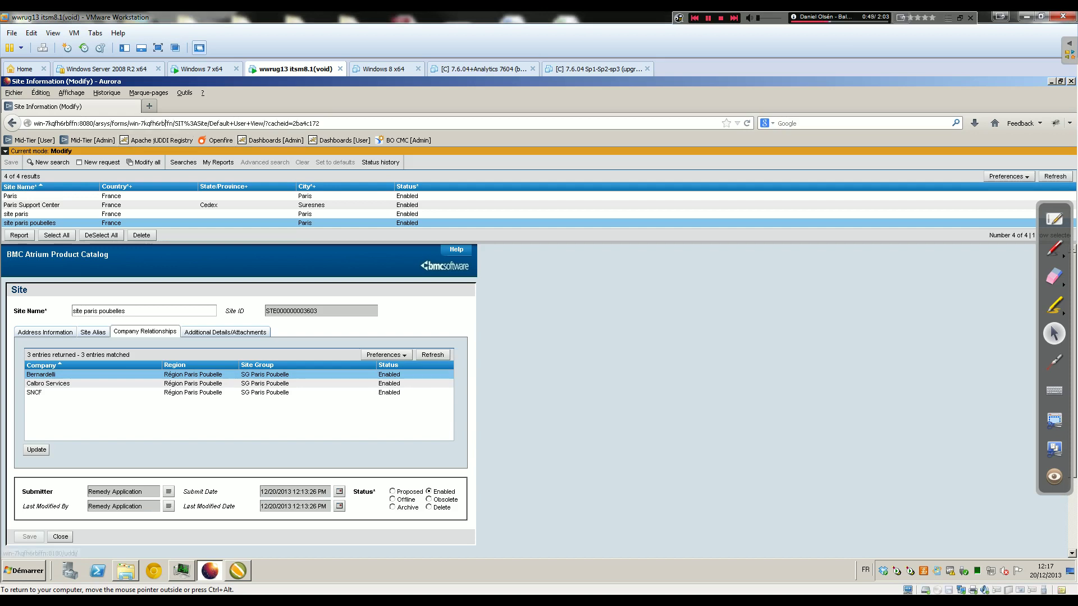
left_click(176, 124)
key("shift+End")
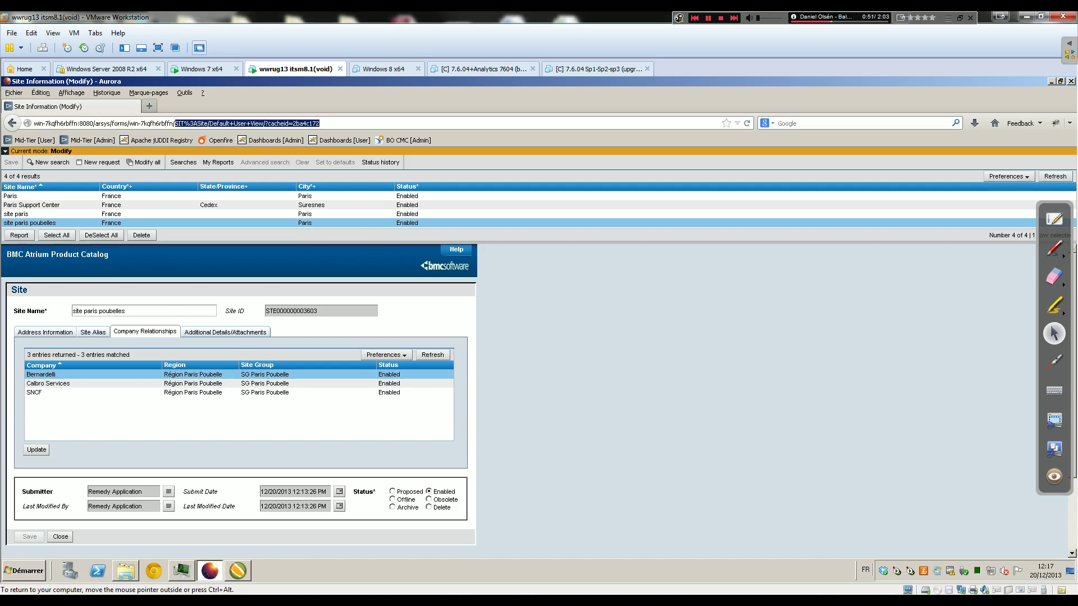
type("CTM:People")
key("Return")
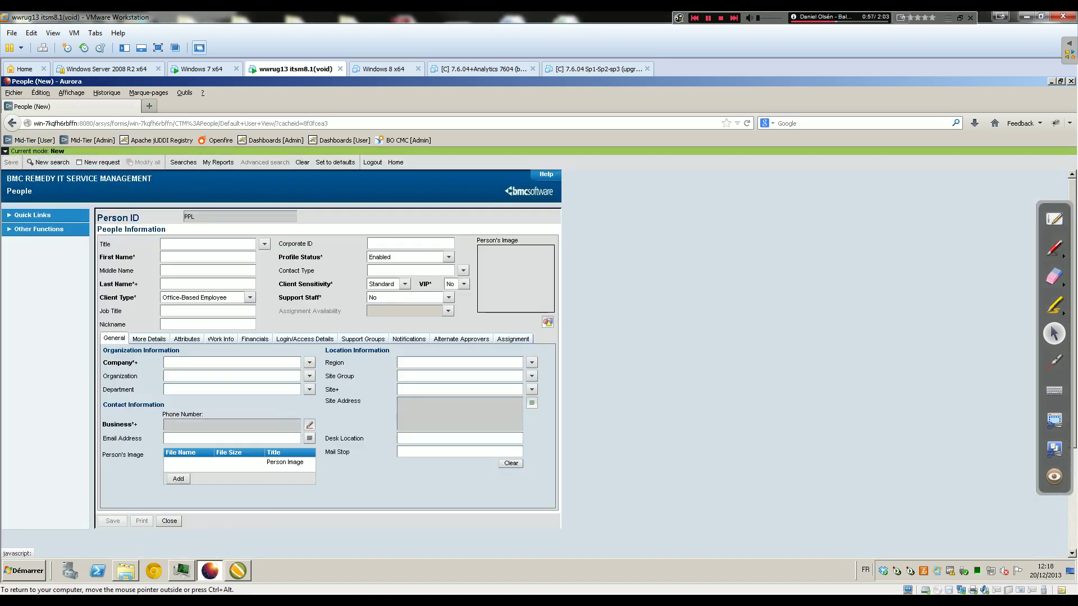
Set the new person's company to Bernardelli and site to "site paris", and check the filled-in region and site group
left_click(310, 362)
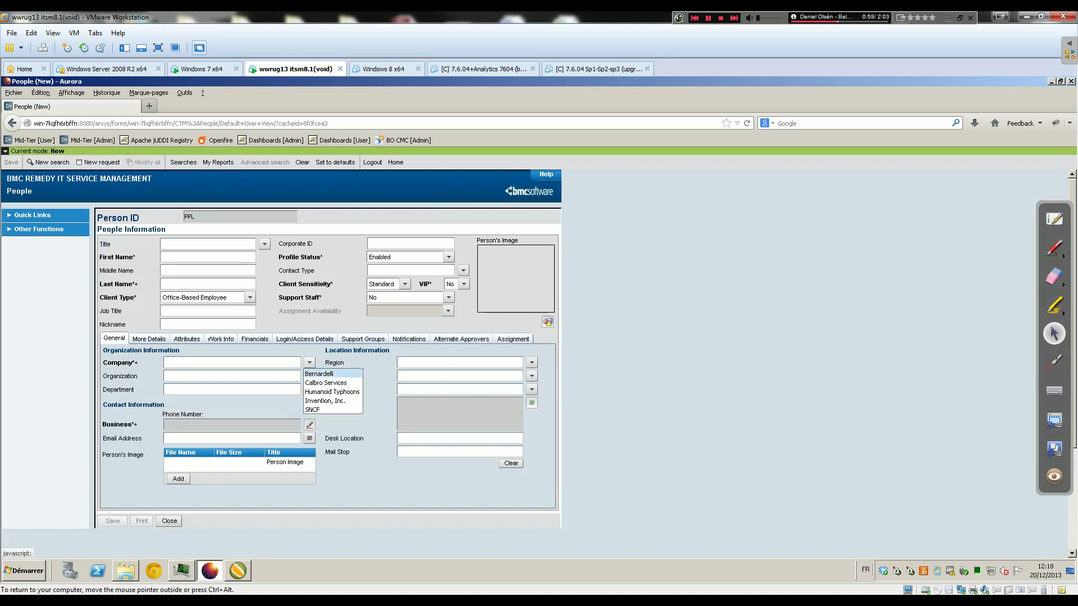
left_click(332, 371)
left_click(532, 389)
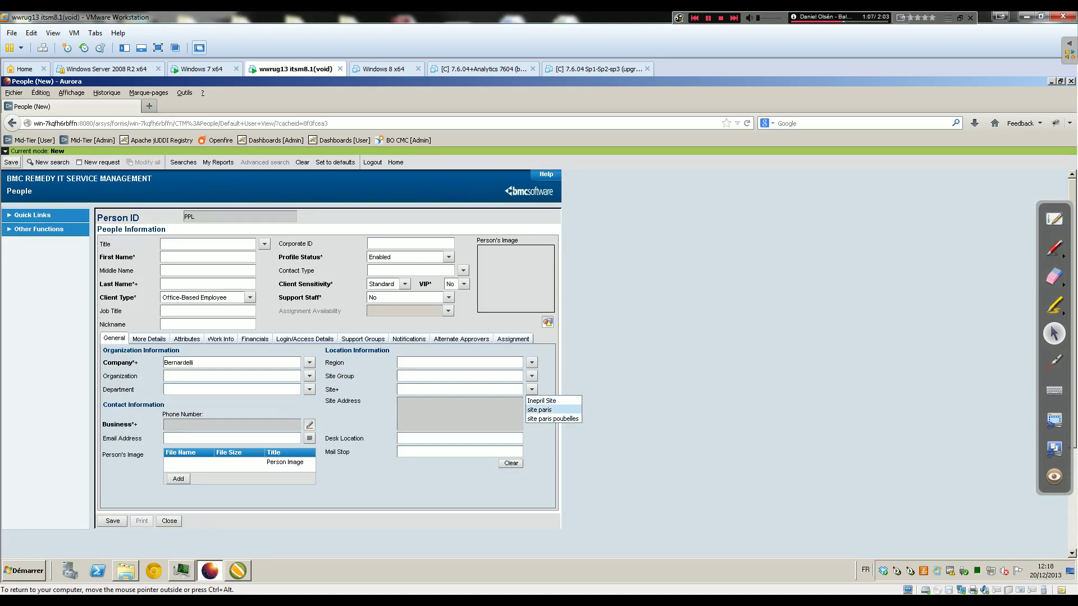
left_click(540, 410)
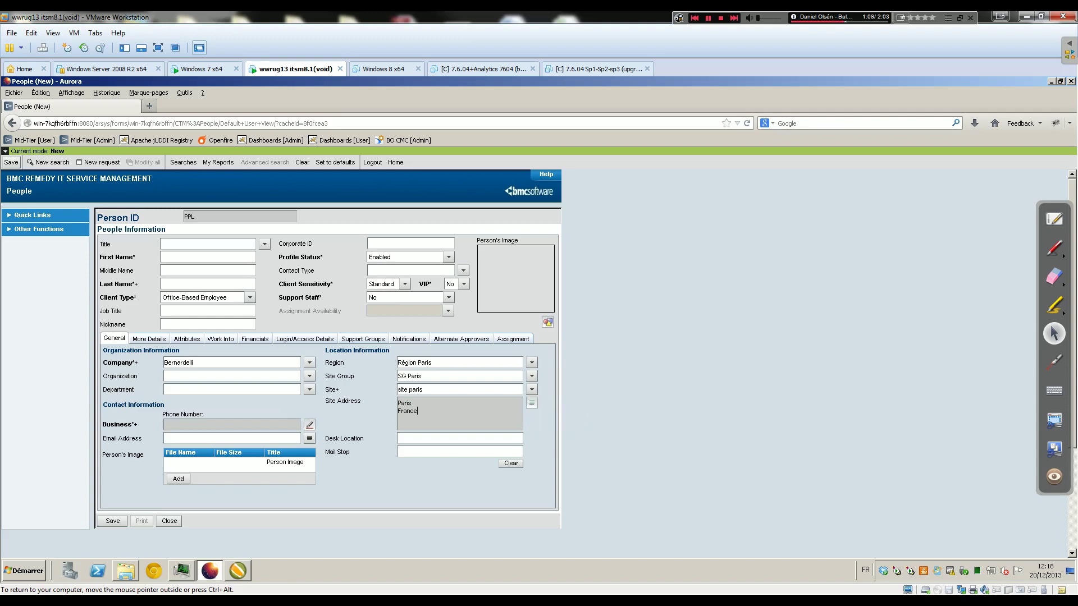
key("ctrl+a")
key("Tab")
key("Tab")
left_click(425, 377)
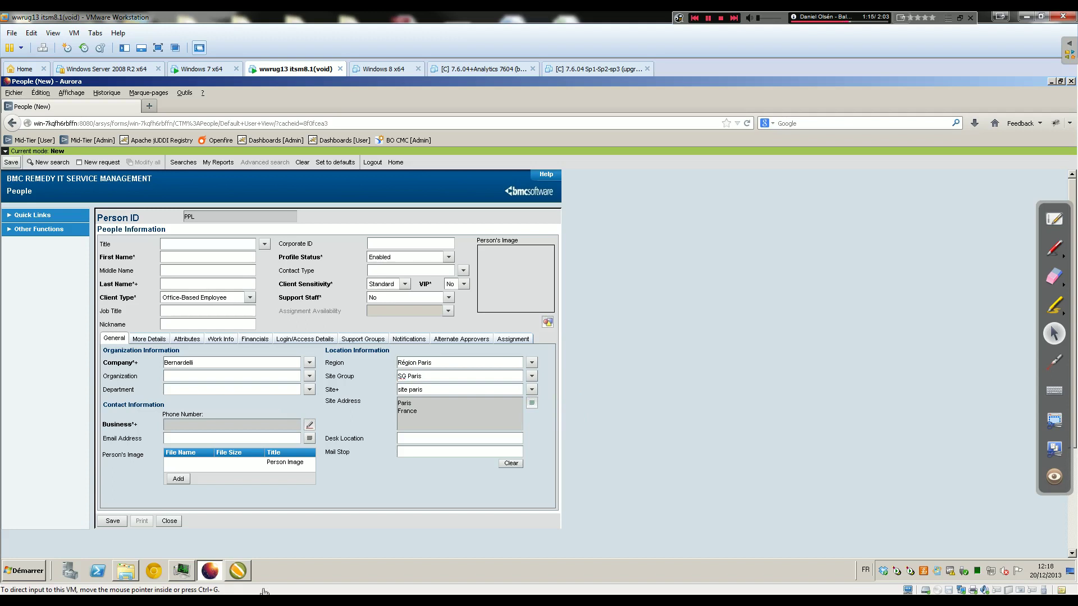
key("ctrl+g")
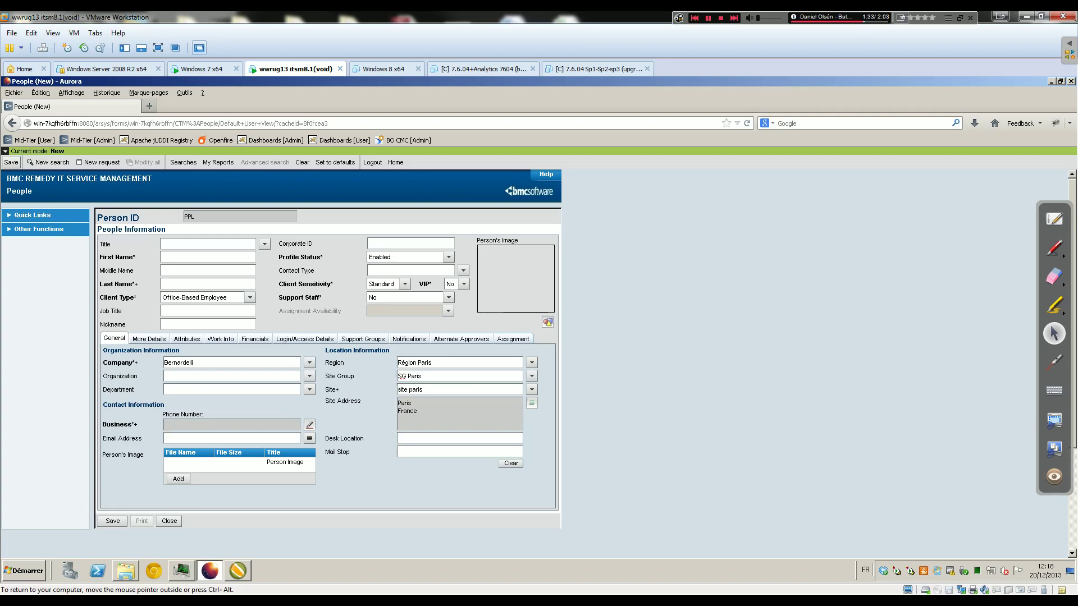
Switch to Excel and open the recent workbook "diff_list - with company.xlsx"
key("alt+Tab")
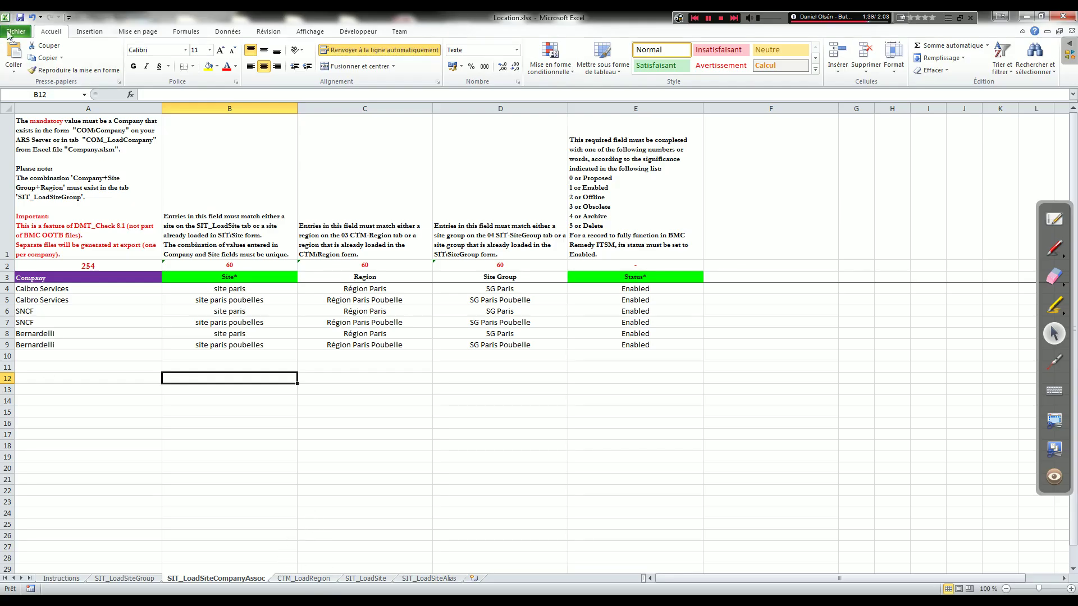
left_click(10, 34)
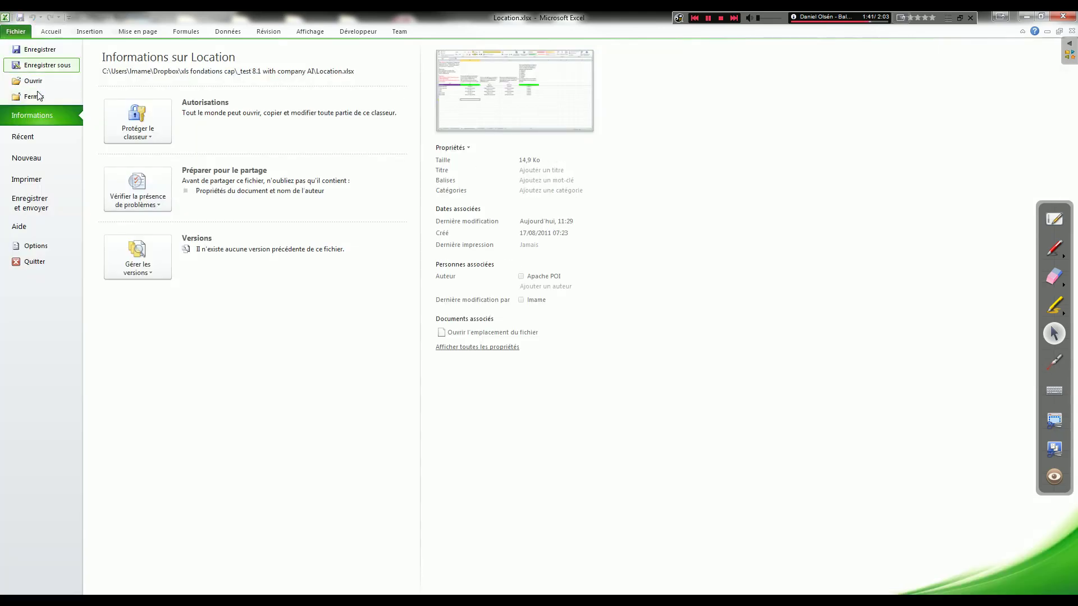
left_click(23, 136)
left_click(146, 126)
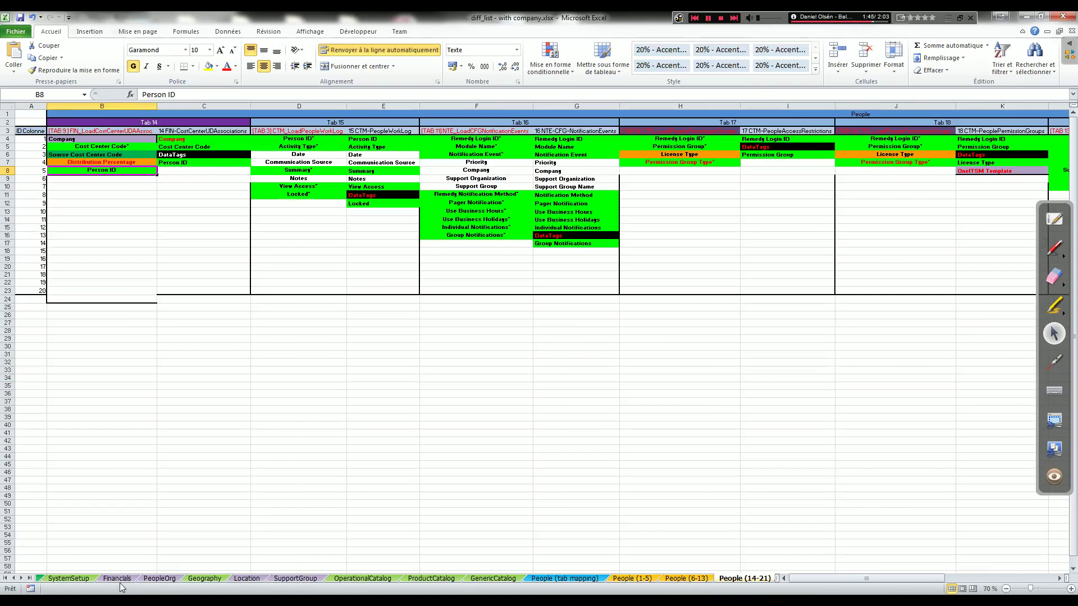
Review the Company column mappings on the Financials, PeopleOrg, Location and SupportGroup sheets
left_click(117, 579)
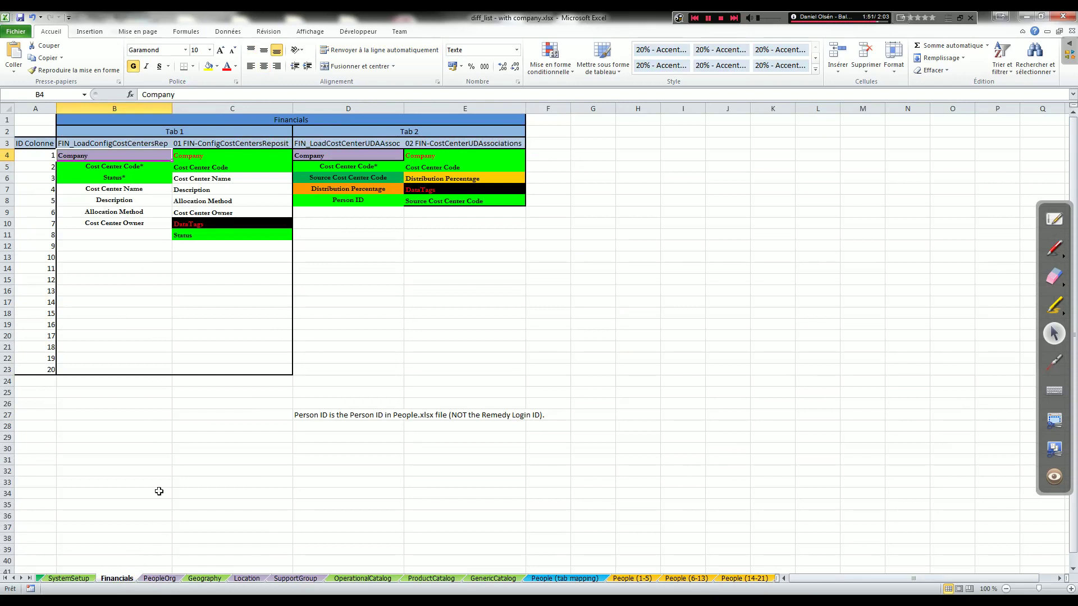
left_click(167, 580)
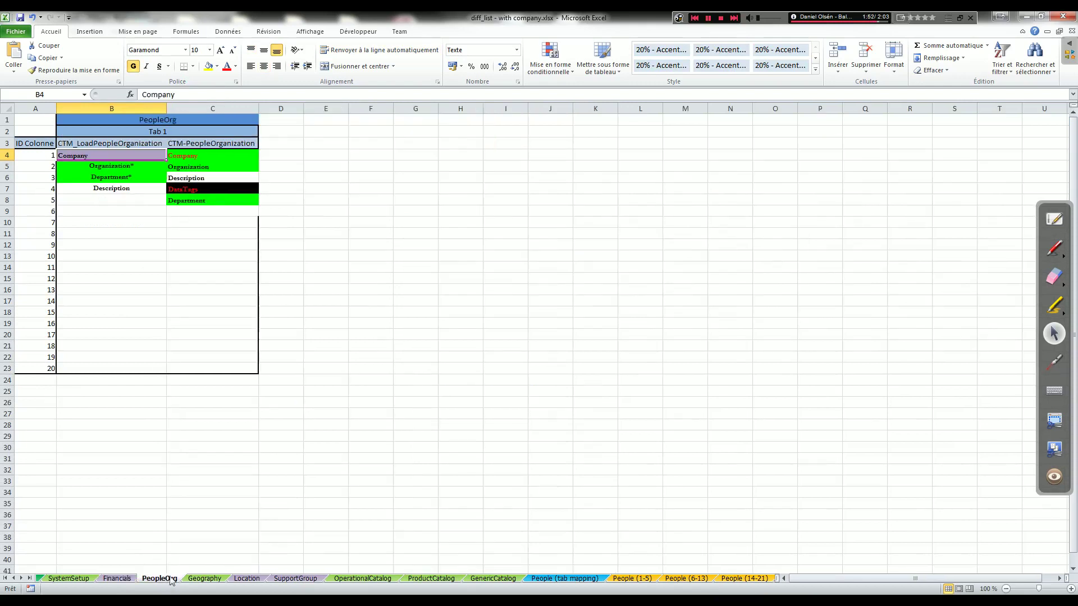
left_click(259, 580)
left_click(287, 580)
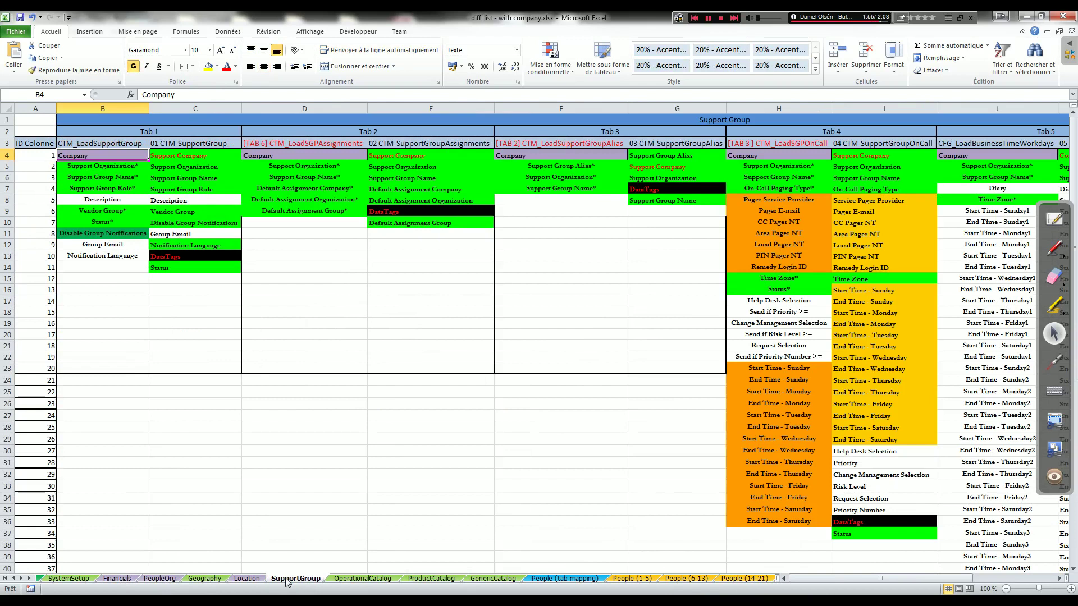
Review the People (tab mapping), People (1-5), People (6-13) and People (14-21) sheets, and return to People (1-5)
left_click(563, 578)
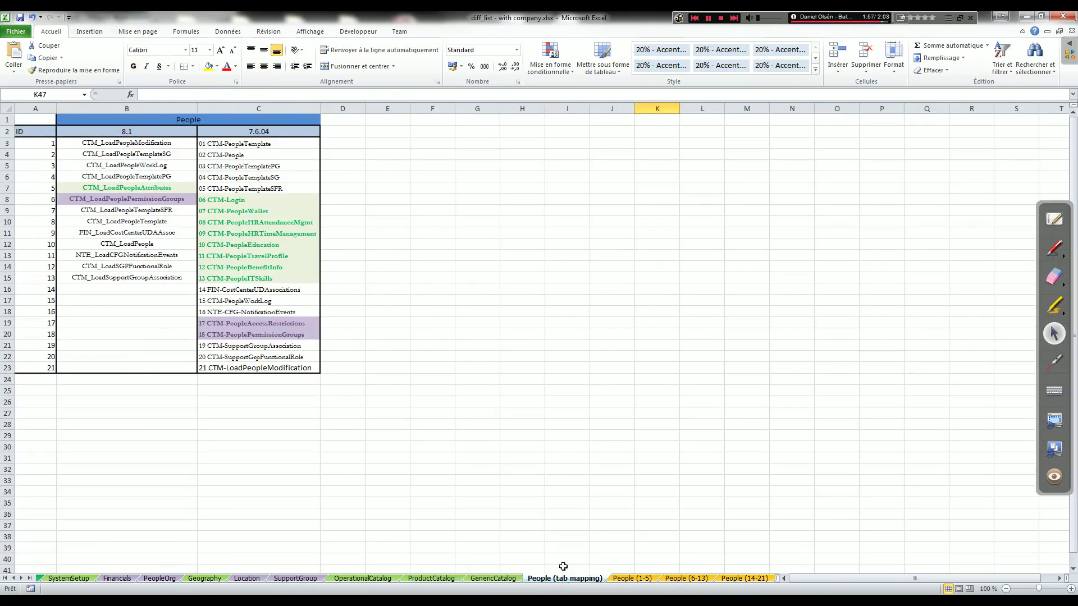
left_click(632, 579)
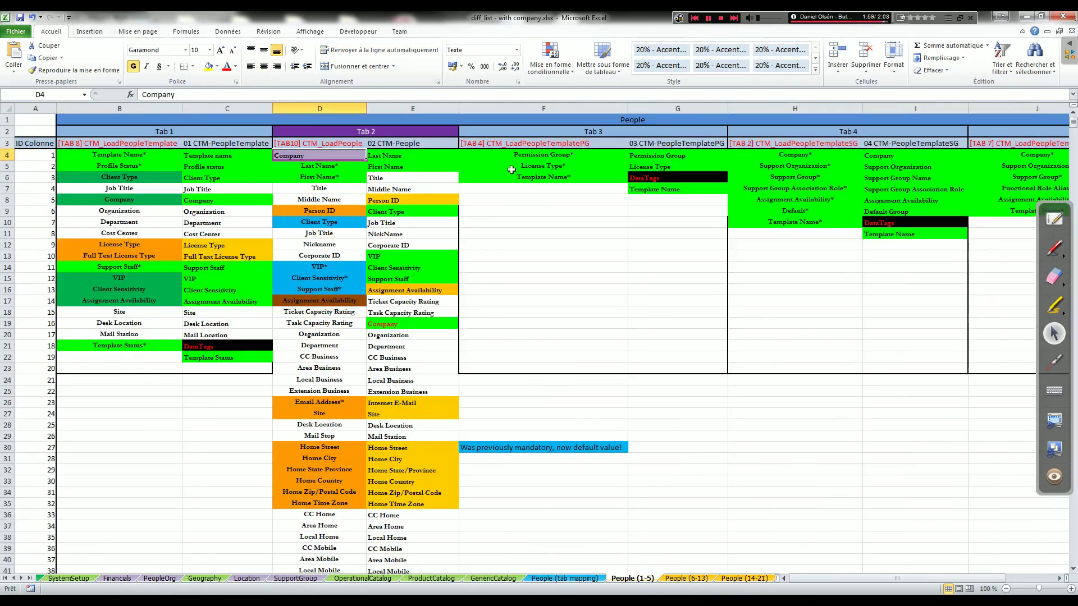
mouse_move(799, 579)
left_mouse_down()
mouse_move(866, 578)
mouse_move(790, 577)
left_mouse_up()
left_click(336, 200)
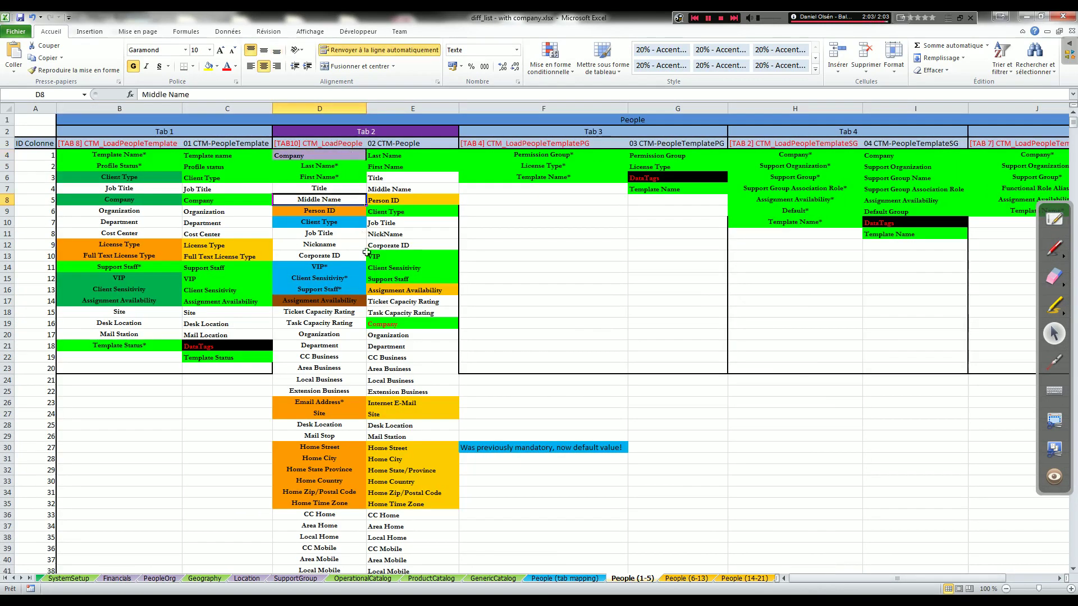
left_click(686, 578)
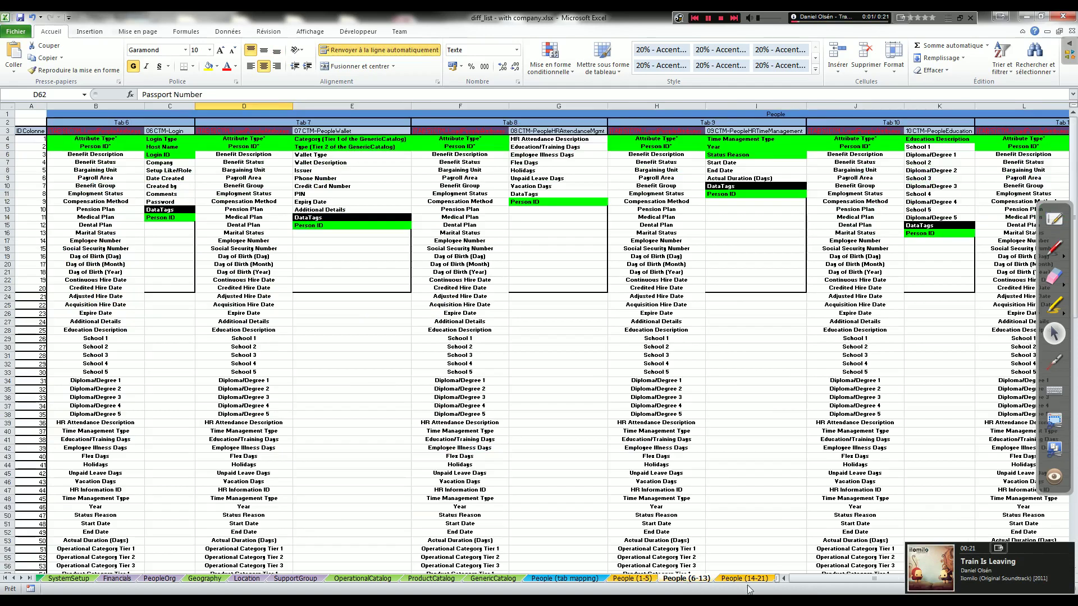
left_click(746, 579)
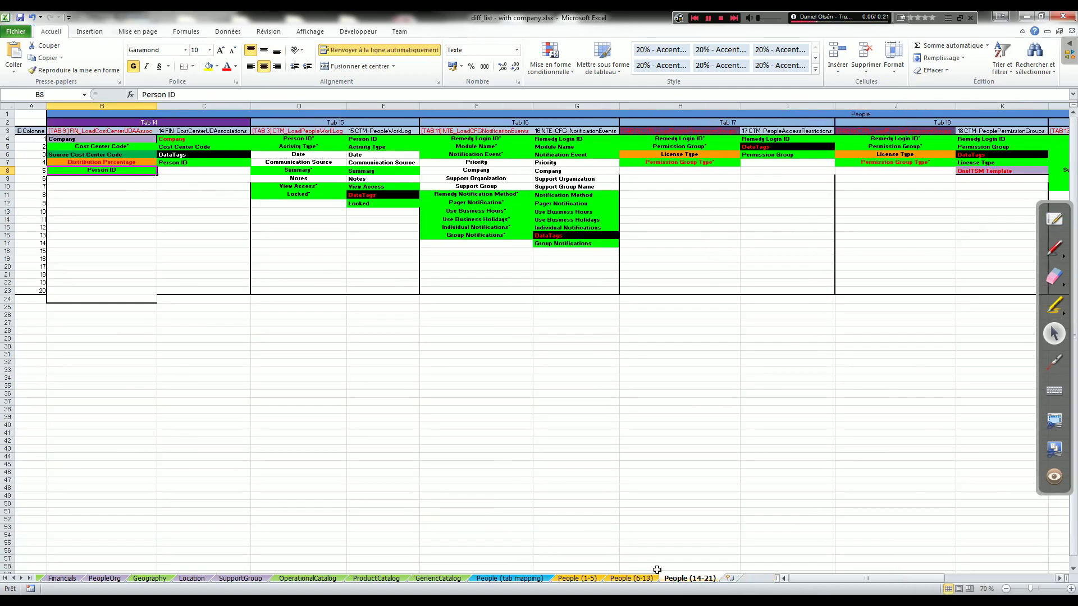
left_click_drag(850, 580, 921, 583)
left_click(577, 579)
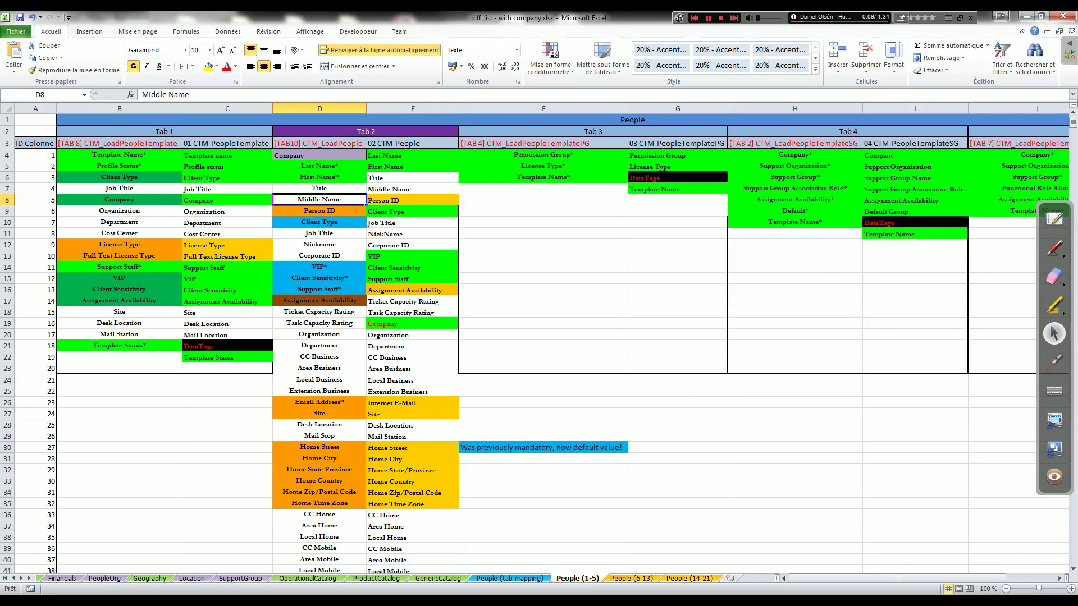
key("alt+Tab")
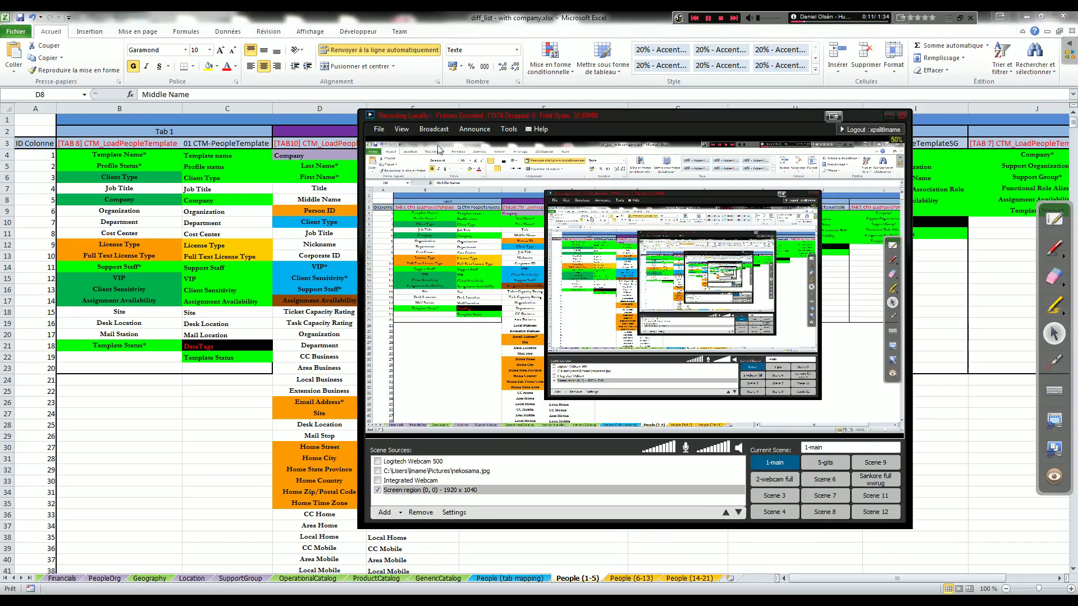
left_click(434, 129)
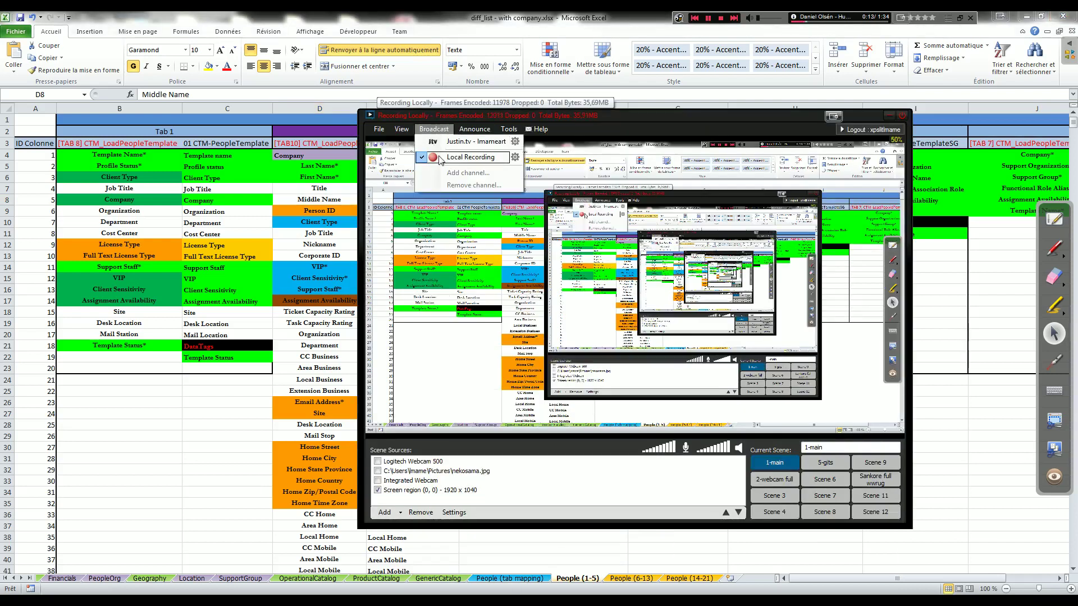